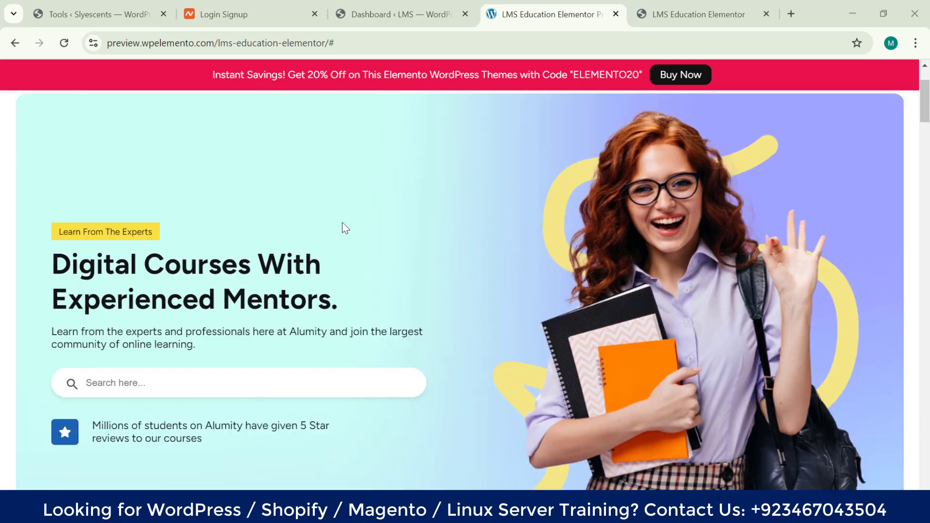
- Examine the LMS Education Elementor demo homepage from the hero banner down to the footer links
{"action": "scroll", "coordinate": [348, 257], "scroll_direction": "down", "scroll_amount": 8}
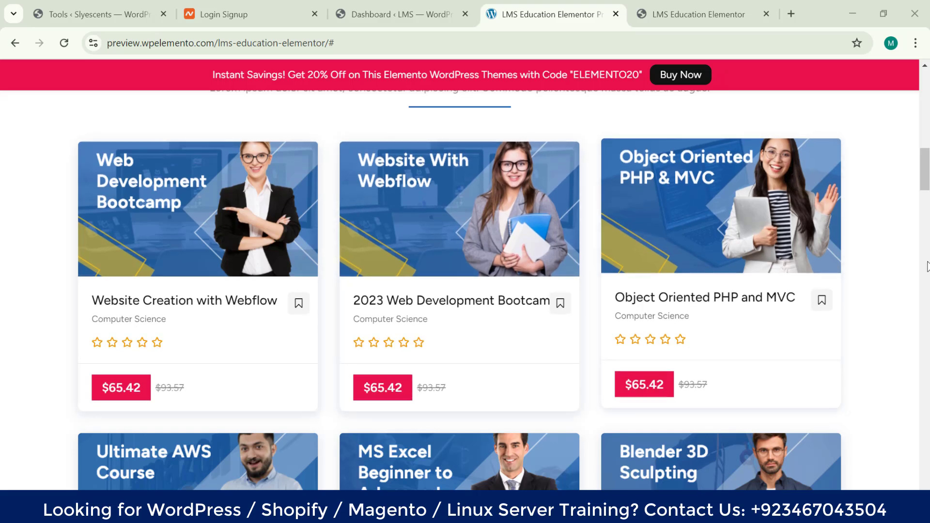
{"action": "scroll", "coordinate": [926, 176], "scroll_direction": "down", "scroll_amount": 8}
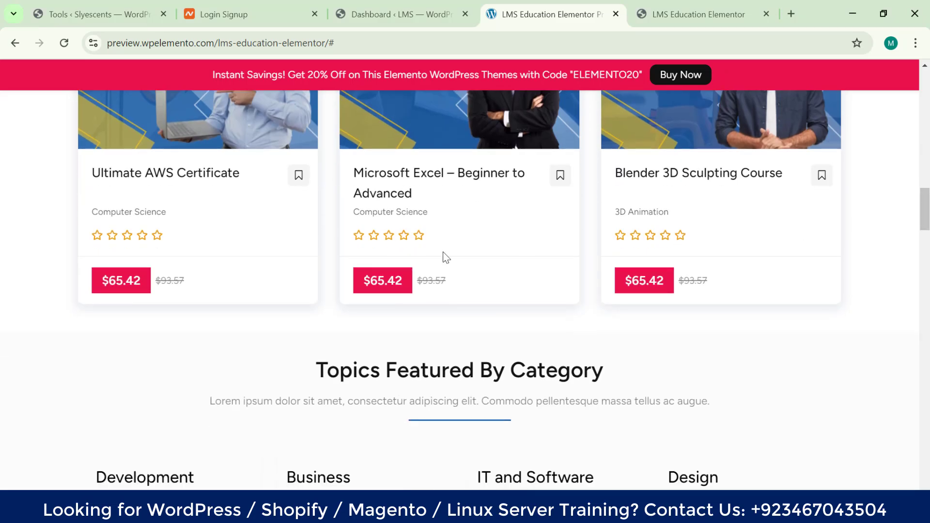
{"action": "scroll", "coordinate": [335, 258], "scroll_direction": "down", "scroll_amount": 15}
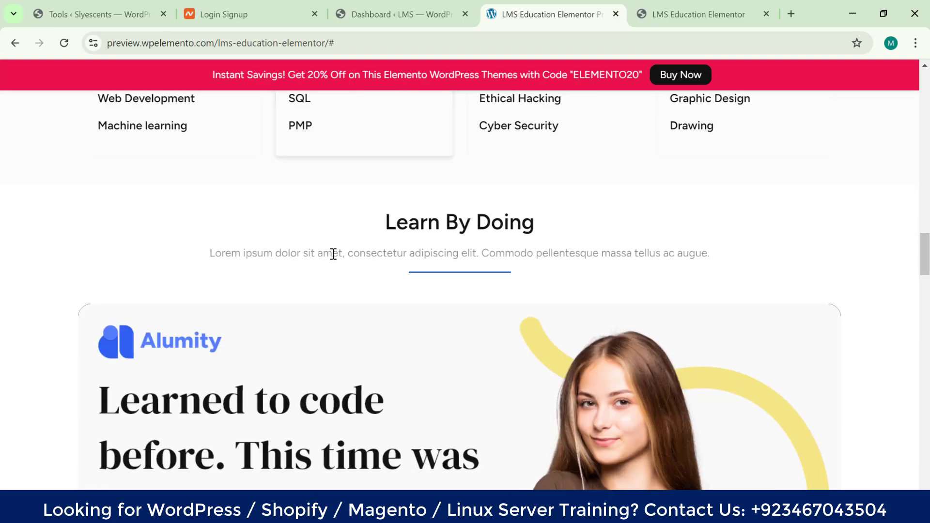
{"action": "scroll", "coordinate": [444, 312], "scroll_direction": "down", "scroll_amount": 6}
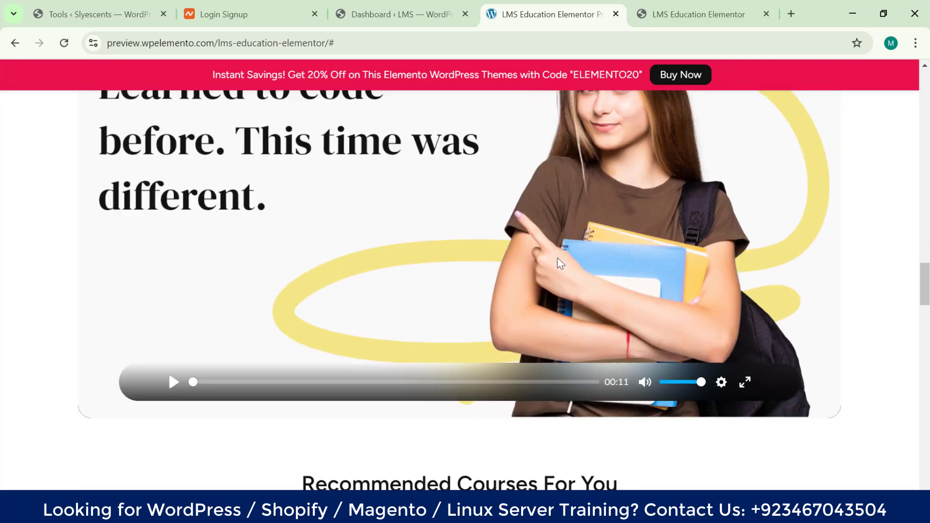
{"action": "scroll", "coordinate": [361, 276], "scroll_direction": "up", "scroll_amount": 5}
{"action": "scroll", "coordinate": [329, 286], "scroll_direction": "down", "scroll_amount": 7}
{"action": "scroll", "coordinate": [329, 285], "scroll_direction": "down", "scroll_amount": 8}
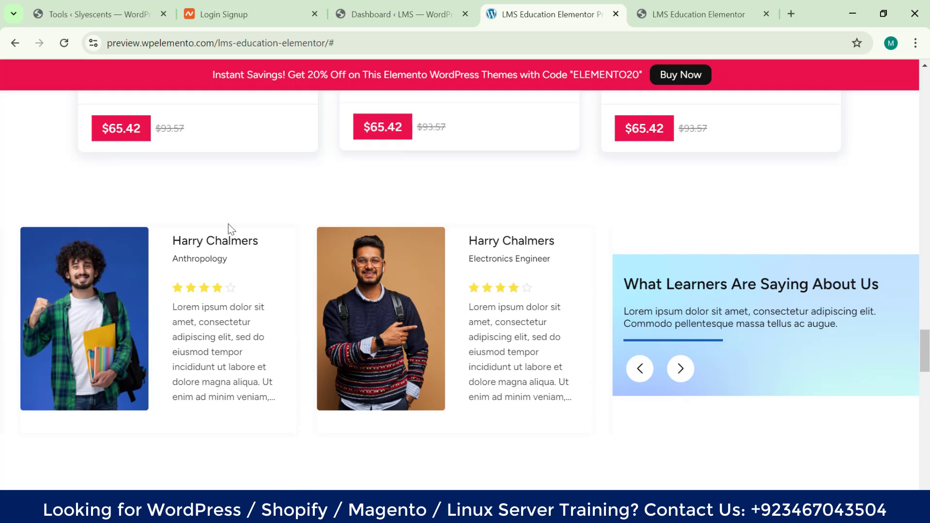
{"action": "scroll", "coordinate": [786, 287], "scroll_direction": "down", "scroll_amount": 15}
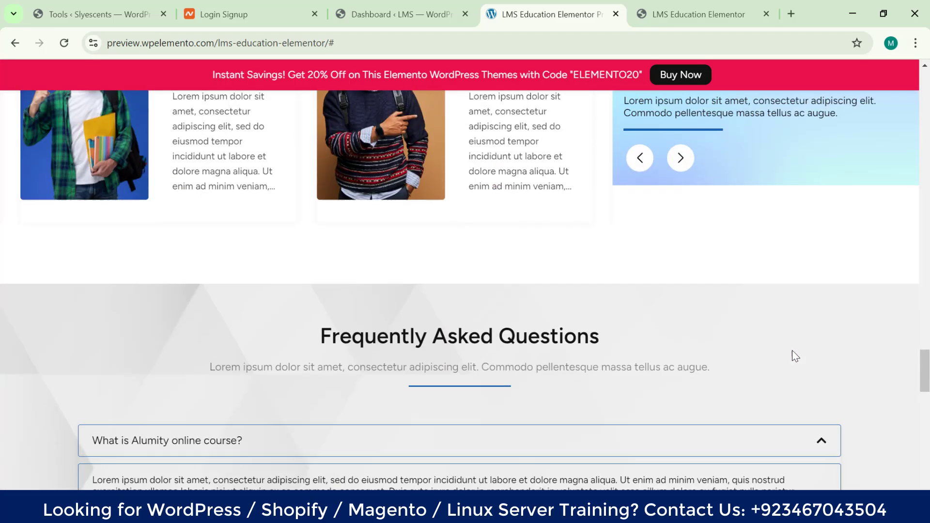
{"action": "scroll", "coordinate": [793, 351], "scroll_direction": "down", "scroll_amount": 13}
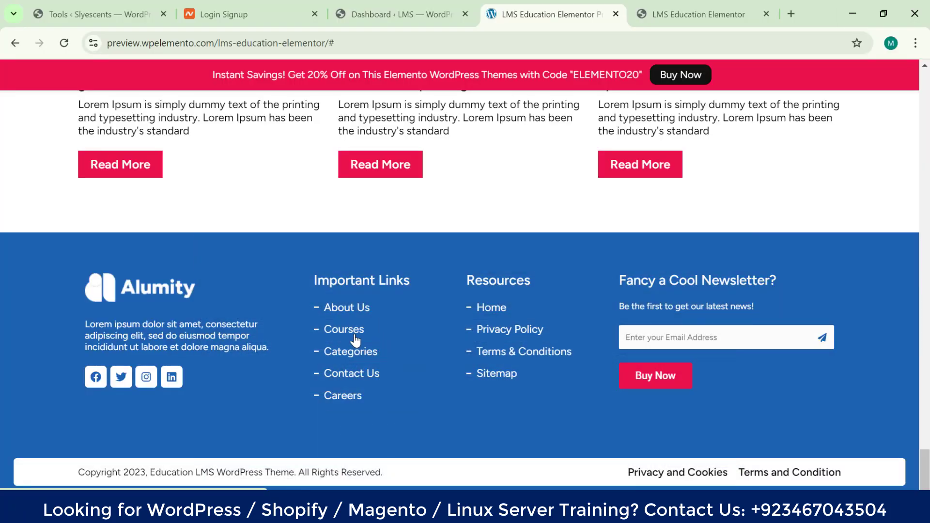
{"action": "scroll", "coordinate": [333, 303], "scroll_direction": "up", "scroll_amount": 15}
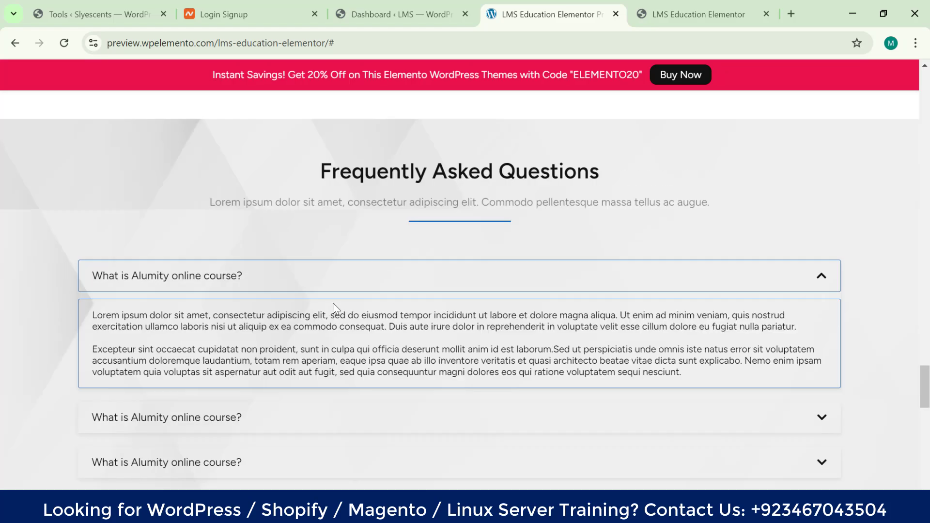
{"action": "scroll", "coordinate": [333, 308], "scroll_direction": "up", "scroll_amount": 15}
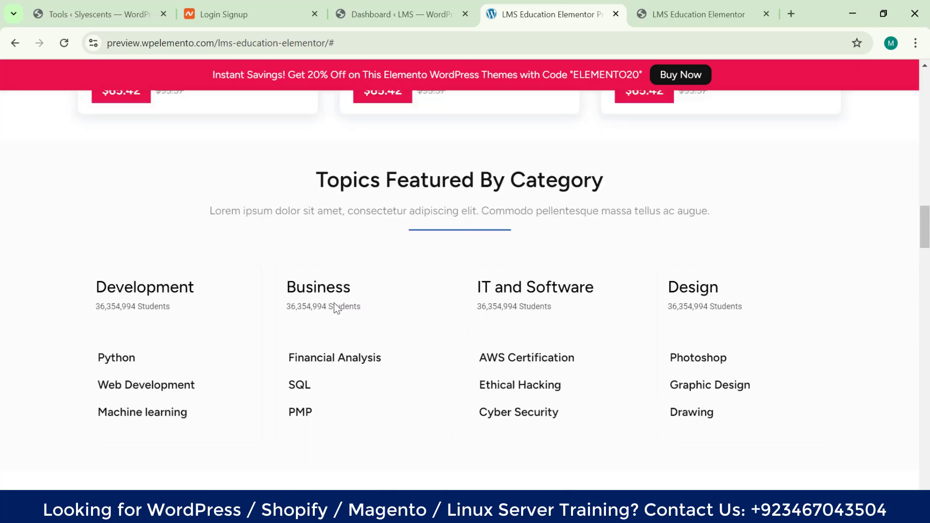
{"action": "scroll", "coordinate": [338, 308], "scroll_direction": "up", "scroll_amount": 5}
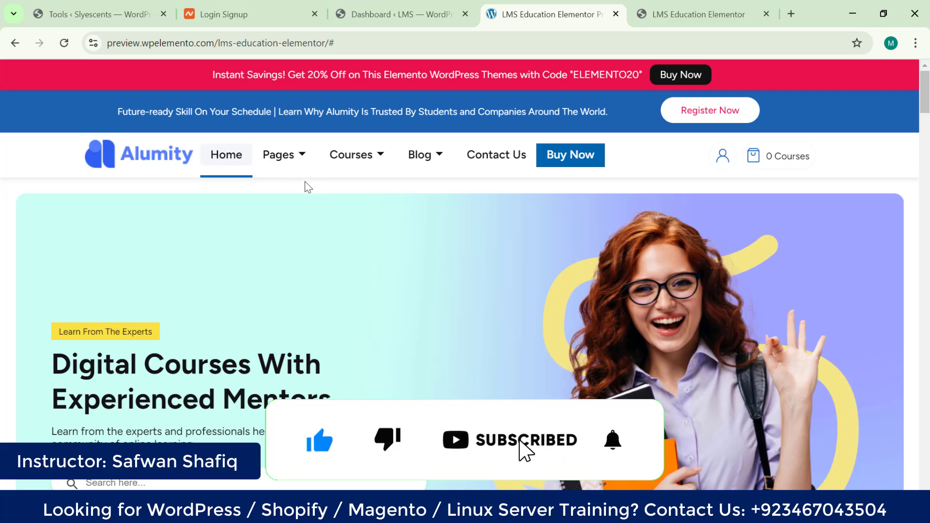
- Examine the demo's hero banner, feature boxes and the course cards under Learn In Demand Professional Skills
{"action": "scroll", "coordinate": [307, 191], "scroll_direction": "down", "scroll_amount": 1}
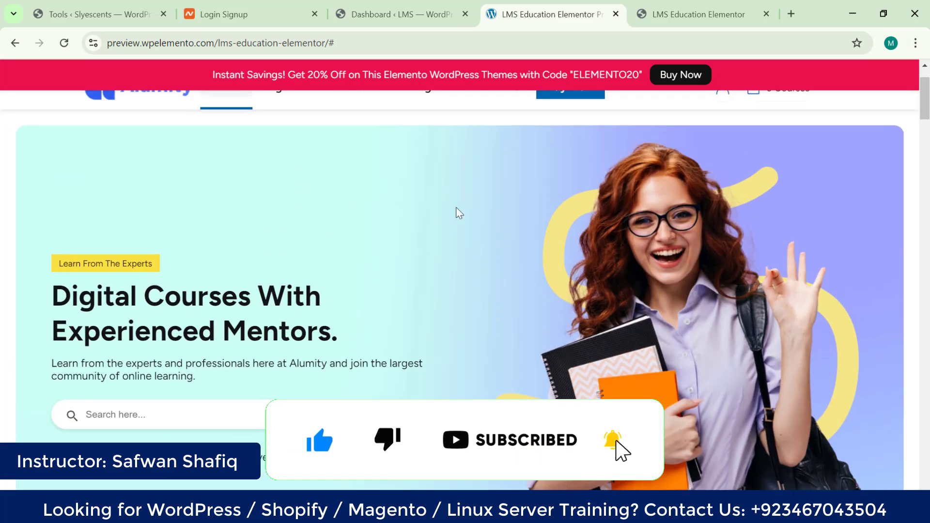
{"action": "scroll", "coordinate": [352, 238], "scroll_direction": "down", "scroll_amount": 2}
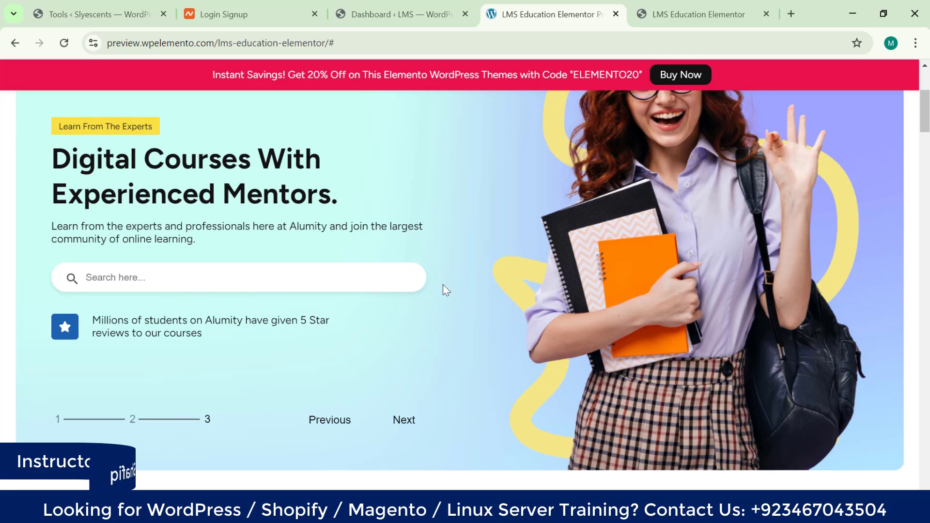
{"action": "scroll", "coordinate": [456, 261], "scroll_direction": "down", "scroll_amount": 2}
{"action": "scroll", "coordinate": [567, 268], "scroll_direction": "down", "scroll_amount": 3}
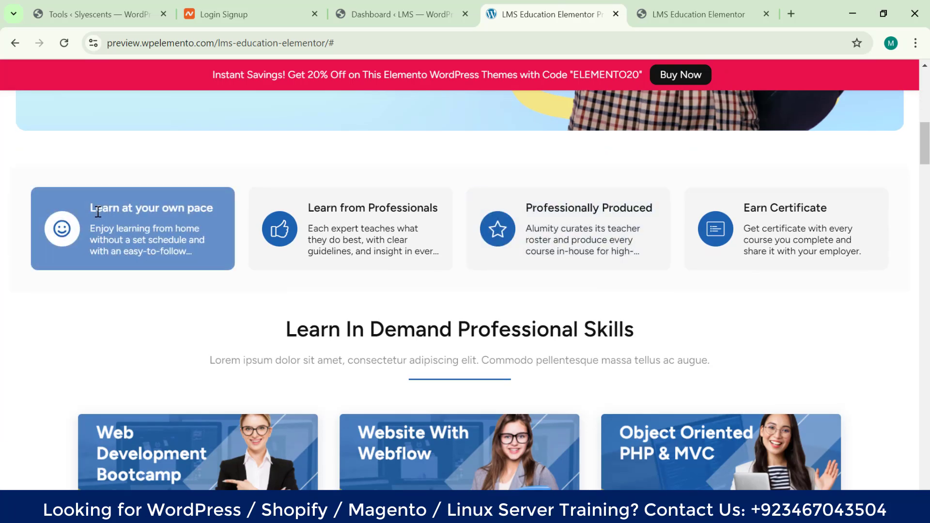
{"action": "scroll", "coordinate": [417, 301], "scroll_direction": "down", "scroll_amount": 2}
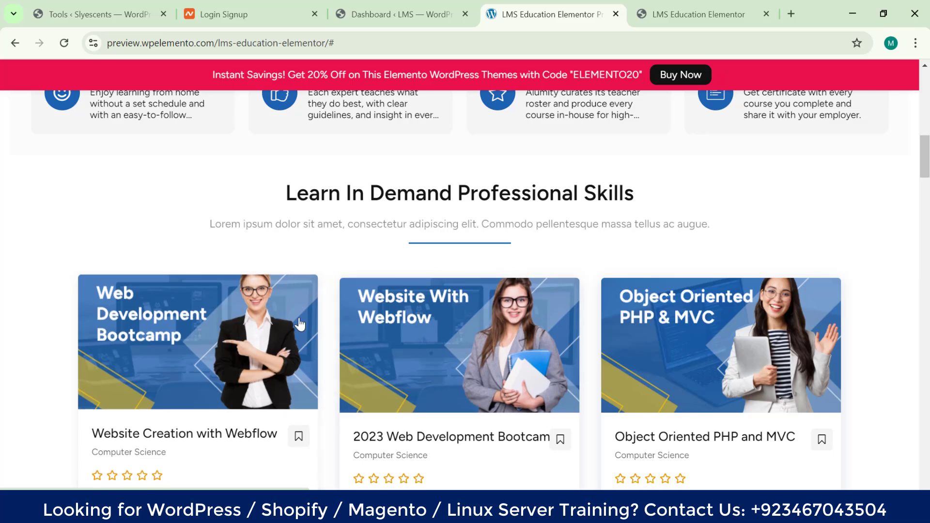
{"action": "scroll", "coordinate": [199, 305], "scroll_direction": "down", "scroll_amount": 1}
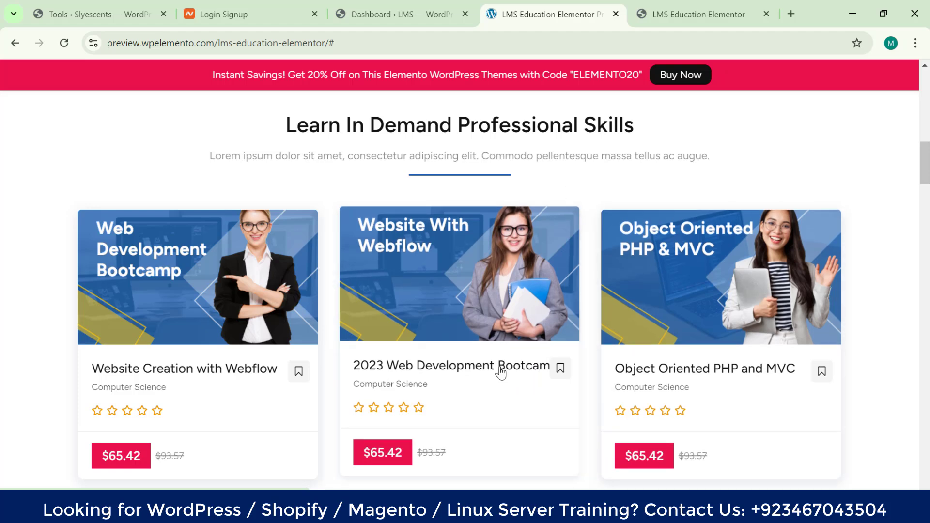
{"action": "scroll", "coordinate": [502, 373], "scroll_direction": "down", "scroll_amount": 3}
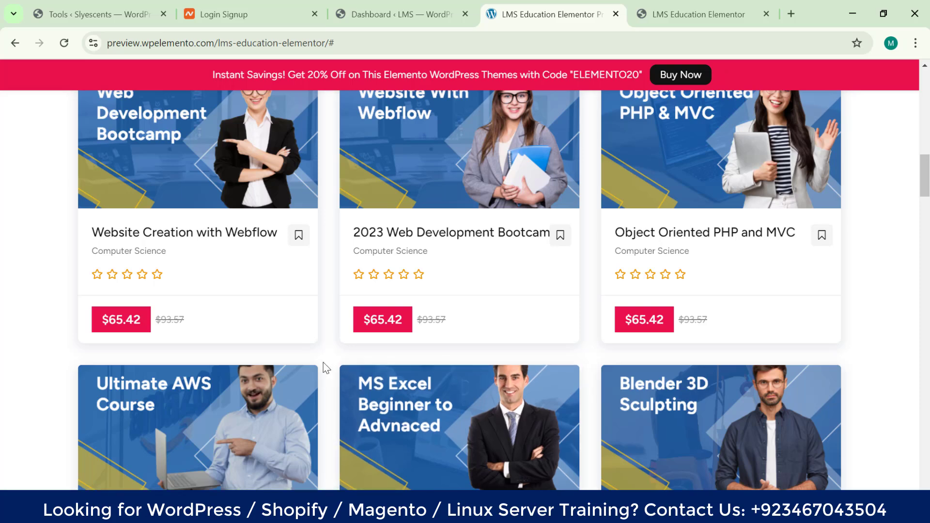
{"action": "scroll", "coordinate": [324, 362], "scroll_direction": "down", "scroll_amount": 3}
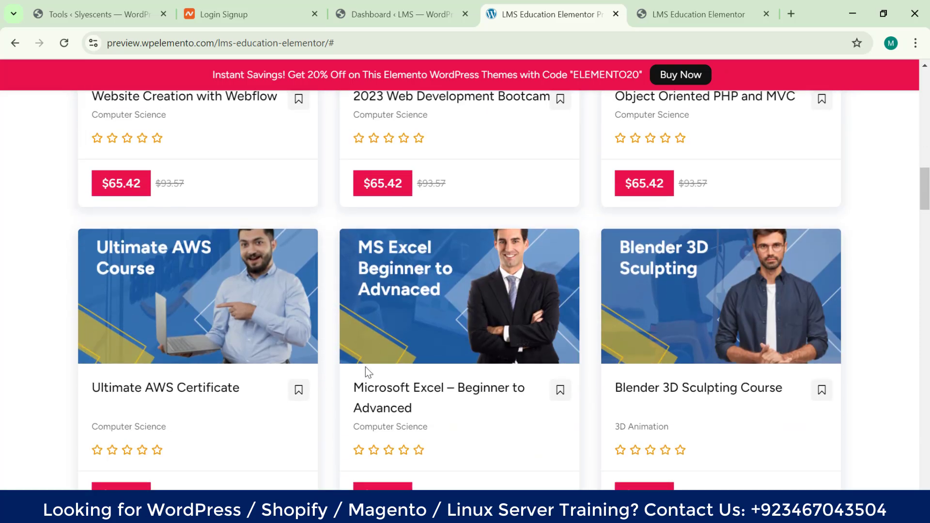
- Switch to the LMS site's WordPress dashboard and open its installed themes page
{"action": "left_click", "coordinate": [376, 6]}
{"action": "mouse_move", "coordinate": [35, 171]}
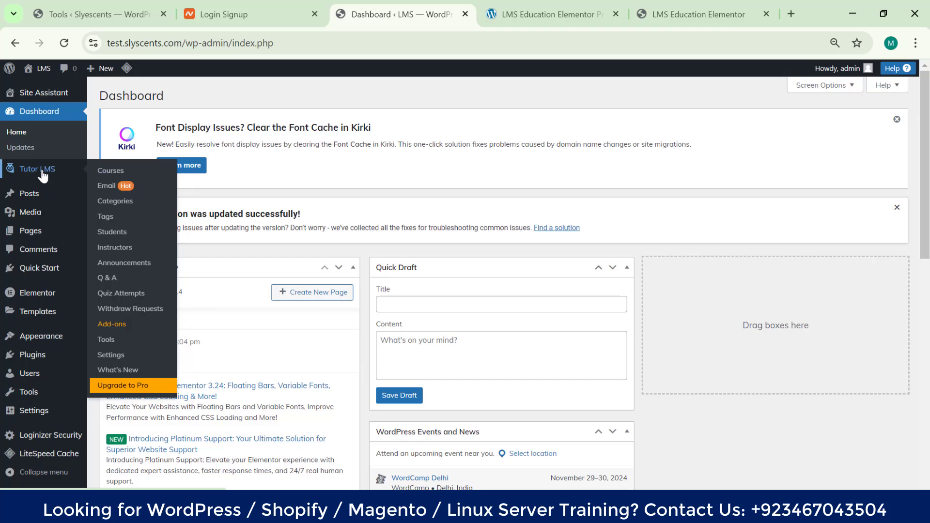
{"action": "scroll", "coordinate": [59, 456], "scroll_direction": "down", "scroll_amount": 4}
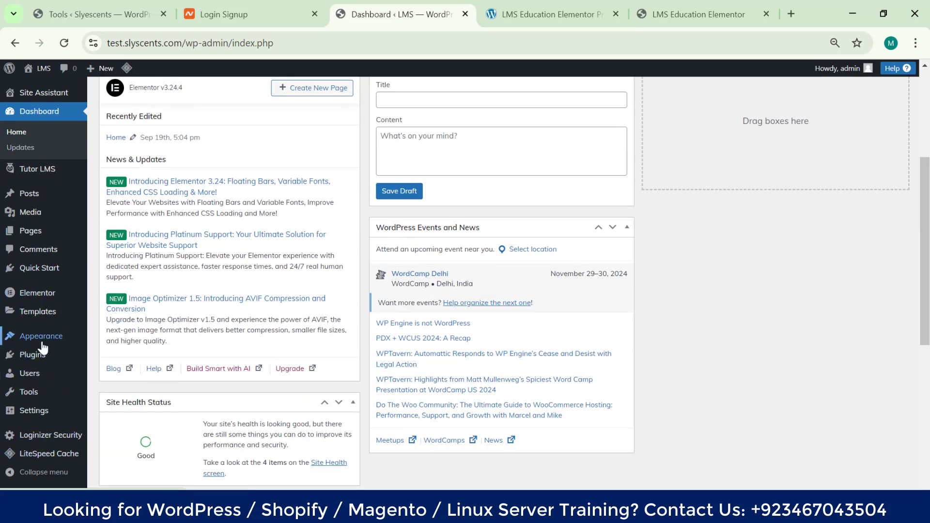
{"action": "mouse_move", "coordinate": [58, 339]}
{"action": "left_click", "coordinate": [112, 338]}
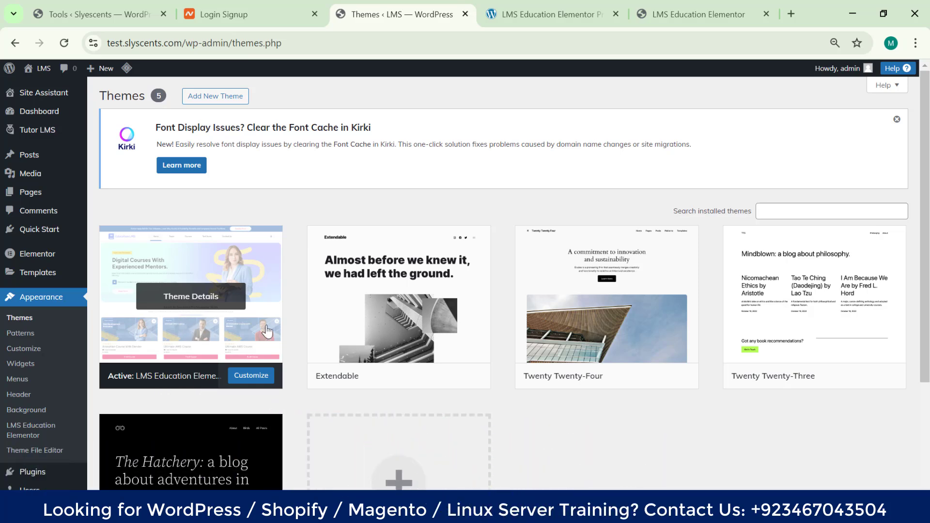
- Open the active LMS Education Elementor theme in the Customizer and view the homepage preview down to the course section
{"action": "scroll", "coordinate": [815, 328], "scroll_direction": "down", "scroll_amount": 1}
{"action": "scroll", "coordinate": [814, 329], "scroll_direction": "down", "scroll_amount": 3}
{"action": "scroll", "coordinate": [208, 310], "scroll_direction": "up", "scroll_amount": 3}
{"action": "left_click", "coordinate": [253, 380]}
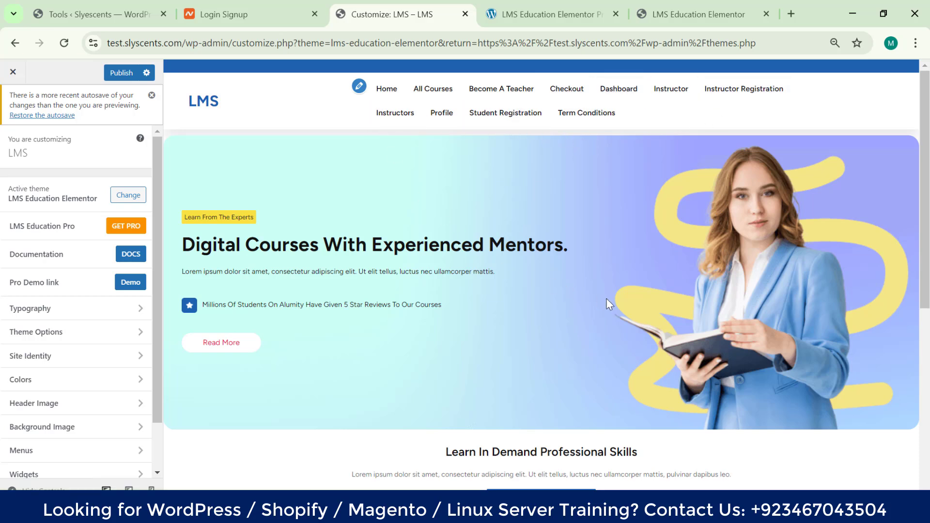
{"action": "scroll", "coordinate": [481, 303], "scroll_direction": "down", "scroll_amount": 4}
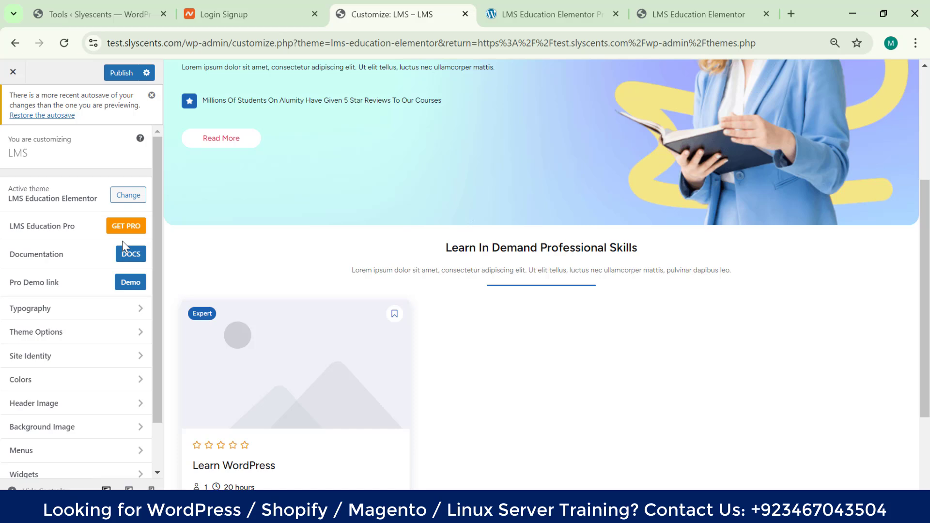
- Open the LMS Education Elementor theme's documentation from the Customizer and bring that page into view
{"action": "left_click", "coordinate": [128, 252]}
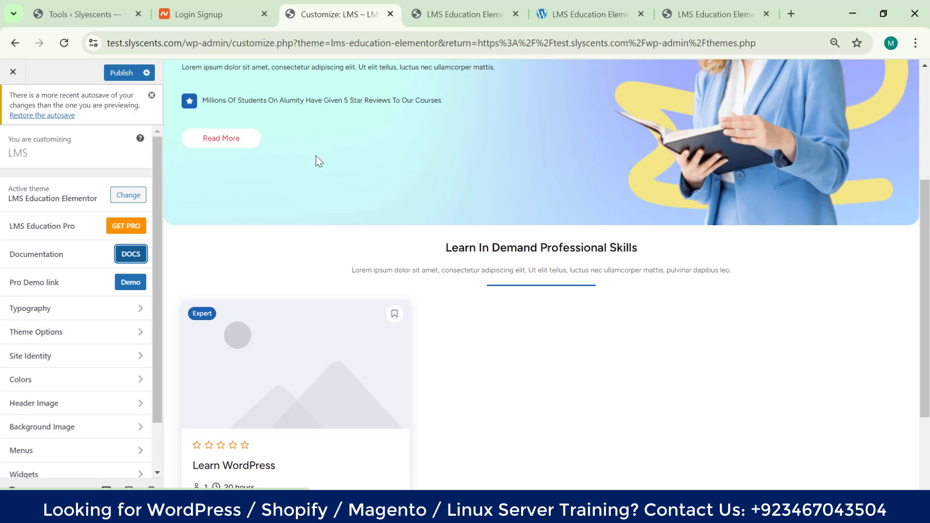
{"action": "left_click", "coordinate": [555, 7]}
{"action": "left_click", "coordinate": [482, 4]}
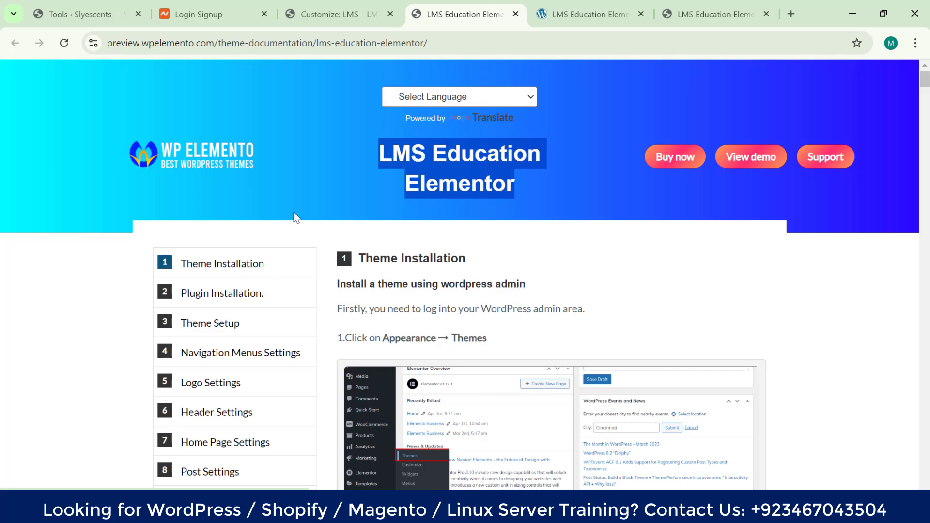
- Read the documentation's Theme Installation section, from opening the themes page to uploading, installing and activating the theme
{"action": "scroll", "coordinate": [477, 267], "scroll_direction": "down", "scroll_amount": 2}
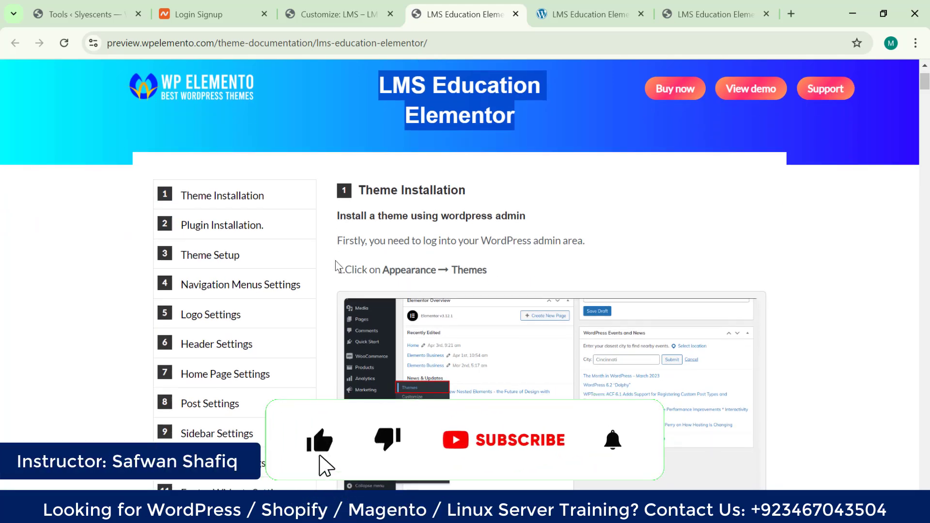
{"action": "scroll", "coordinate": [513, 273], "scroll_direction": "down", "scroll_amount": 5}
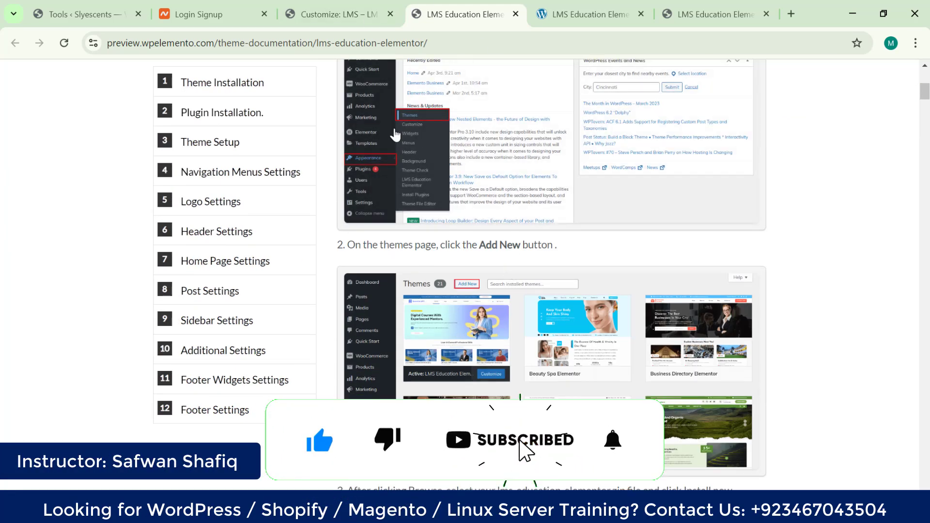
{"action": "scroll", "coordinate": [552, 271], "scroll_direction": "down", "scroll_amount": 3}
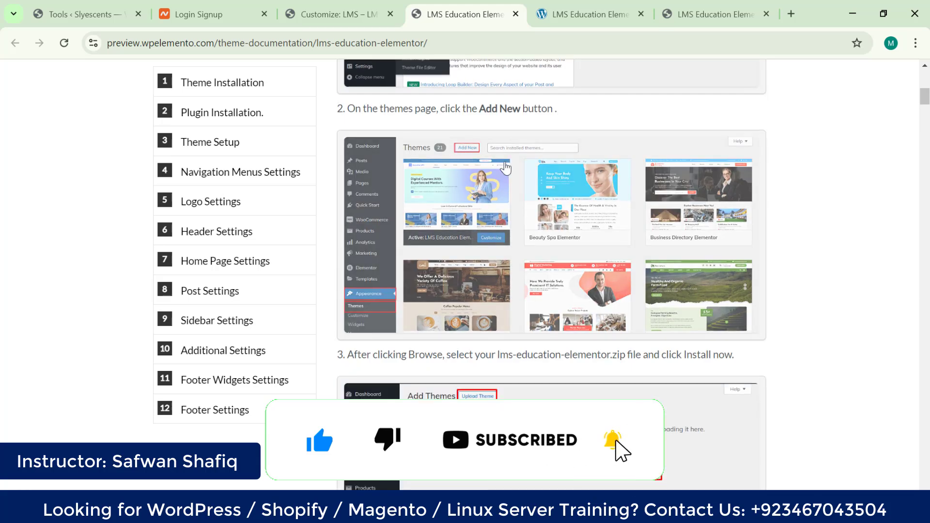
{"action": "scroll", "coordinate": [393, 317], "scroll_direction": "up", "scroll_amount": 15}
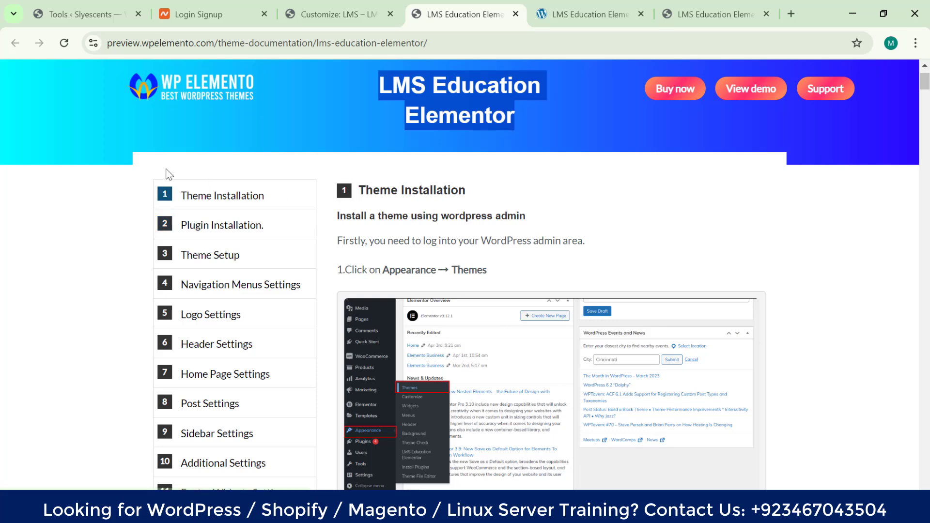
{"action": "scroll", "coordinate": [139, 252], "scroll_direction": "down", "scroll_amount": 1}
{"action": "scroll", "coordinate": [137, 255], "scroll_direction": "up", "scroll_amount": 1}
{"action": "scroll", "coordinate": [135, 228], "scroll_direction": "up", "scroll_amount": 1}
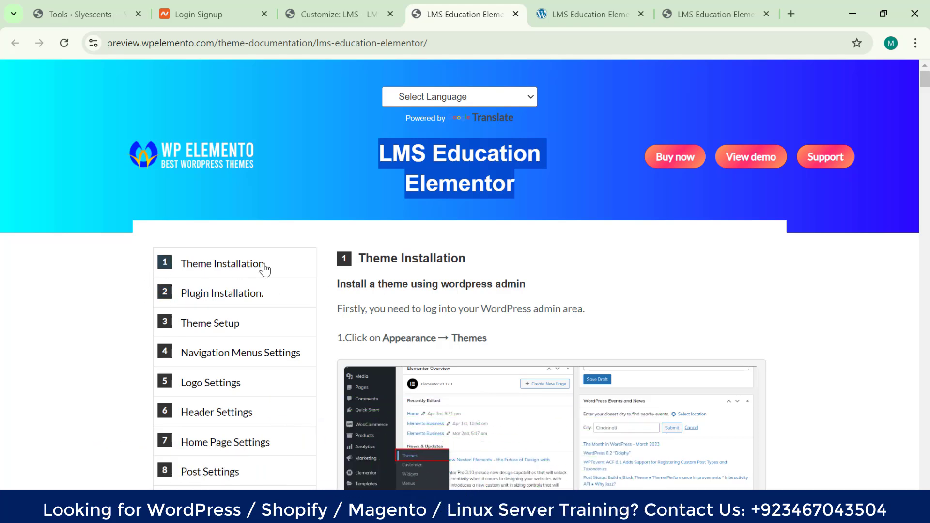
{"action": "scroll", "coordinate": [407, 278], "scroll_direction": "down", "scroll_amount": 2}
{"action": "scroll", "coordinate": [408, 278], "scroll_direction": "down", "scroll_amount": 5}
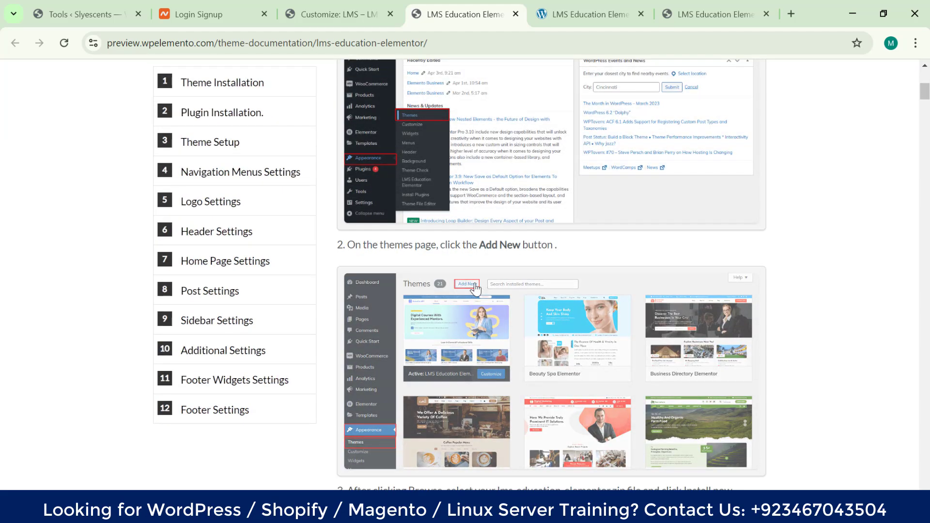
{"action": "scroll", "coordinate": [469, 287], "scroll_direction": "down", "scroll_amount": 6}
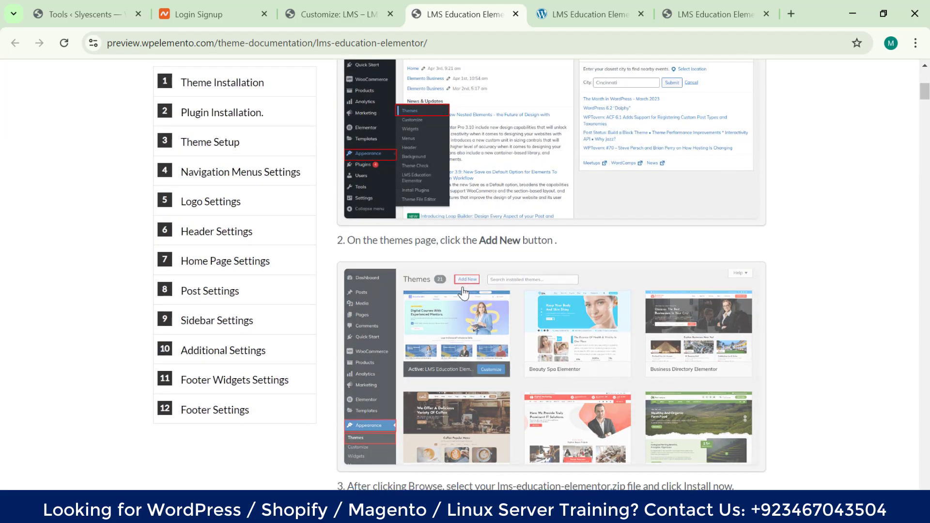
{"action": "scroll", "coordinate": [475, 320], "scroll_direction": "down", "scroll_amount": 4}
{"action": "scroll", "coordinate": [518, 316], "scroll_direction": "down", "scroll_amount": 1}
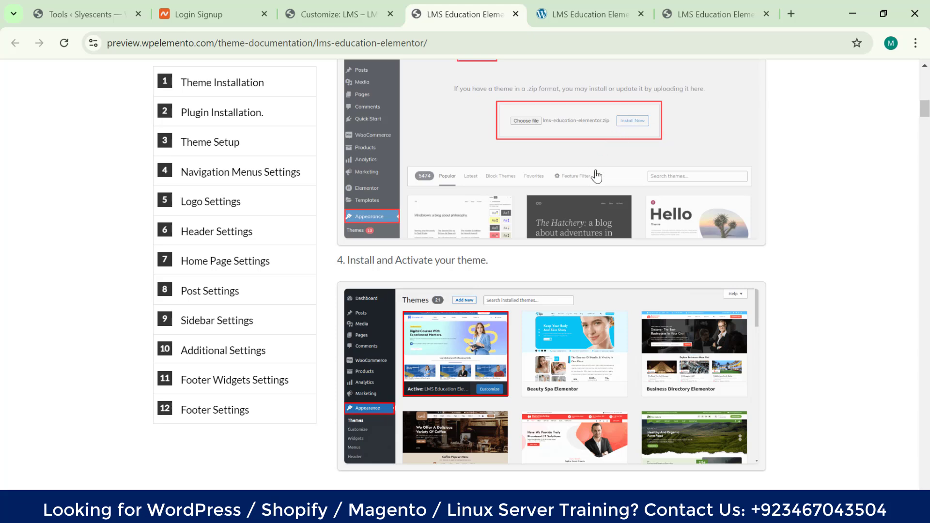
- Read the list of required plugins in the documentation's Plugin Installation section
{"action": "scroll", "coordinate": [540, 348], "scroll_direction": "down", "scroll_amount": 5}
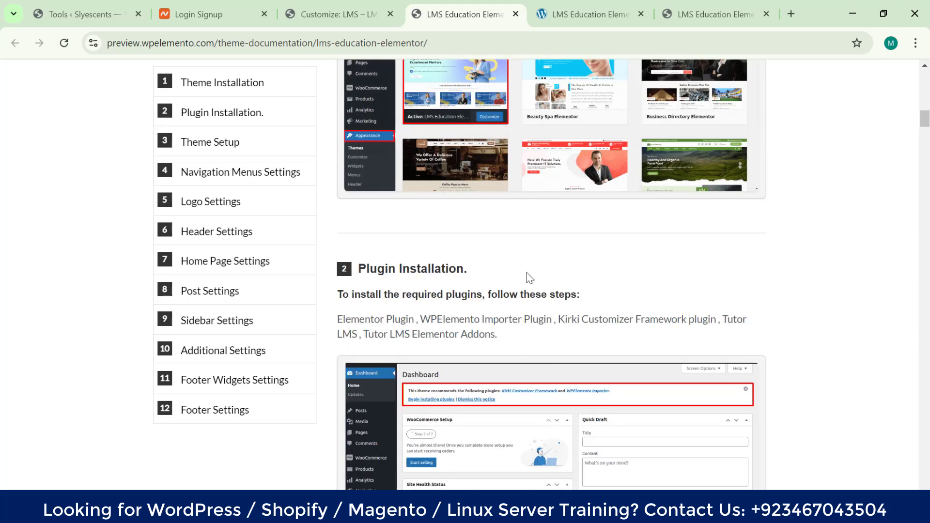
{"action": "scroll", "coordinate": [544, 223], "scroll_direction": "down", "scroll_amount": 3}
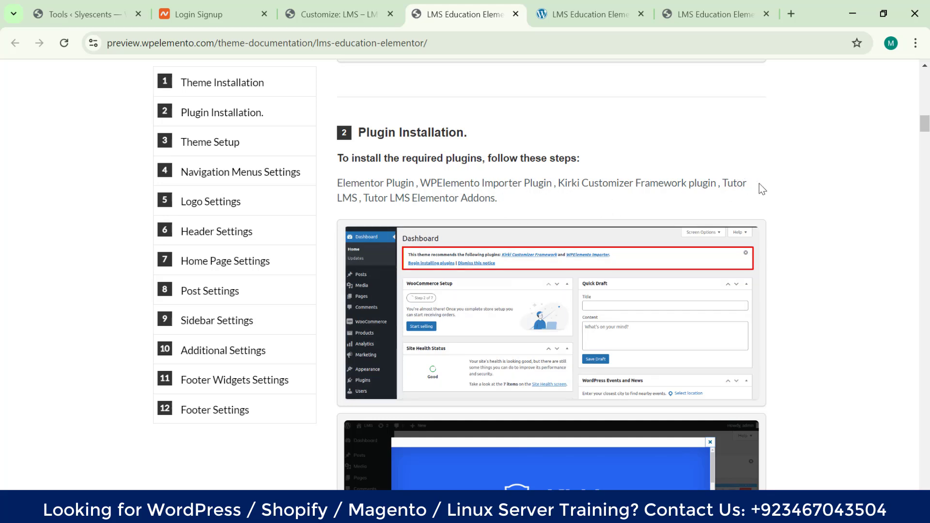
{"action": "left_click_drag", "start_coordinate": [749, 184], "coordinate": [370, 183]}
{"action": "left_click", "coordinate": [530, 208]}
{"action": "left_click_drag", "start_coordinate": [337, 184], "coordinate": [536, 197]}
{"action": "left_click", "coordinate": [530, 209]}
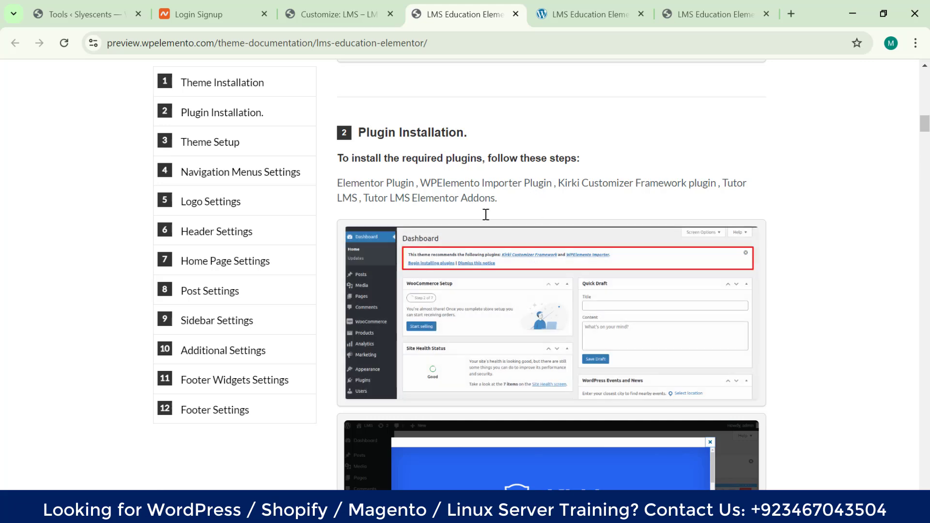
- Read the rest of the documentation's Plugin Installation section, covering the plugin notice and the Kirki Customizer Framework installation
{"action": "scroll", "coordinate": [599, 315], "scroll_direction": "down", "scroll_amount": 3}
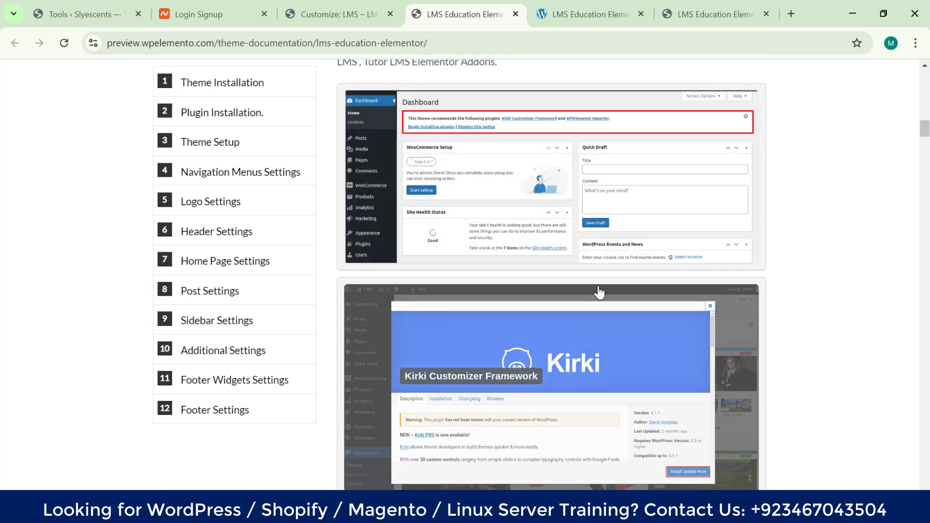
{"action": "scroll", "coordinate": [599, 292], "scroll_direction": "down", "scroll_amount": 2}
{"action": "scroll", "coordinate": [544, 318], "scroll_direction": "down", "scroll_amount": 6}
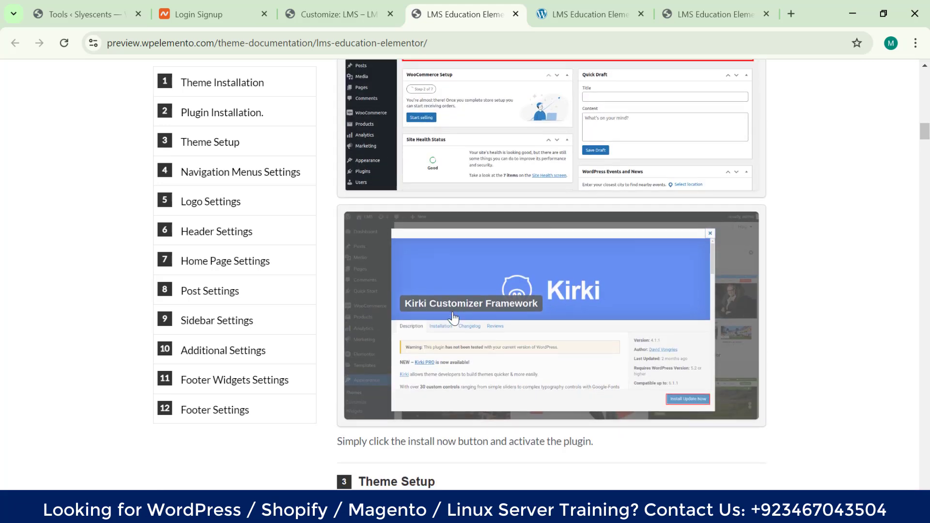
{"action": "scroll", "coordinate": [452, 320], "scroll_direction": "down", "scroll_amount": 1}
{"action": "scroll", "coordinate": [446, 272], "scroll_direction": "up", "scroll_amount": 1}
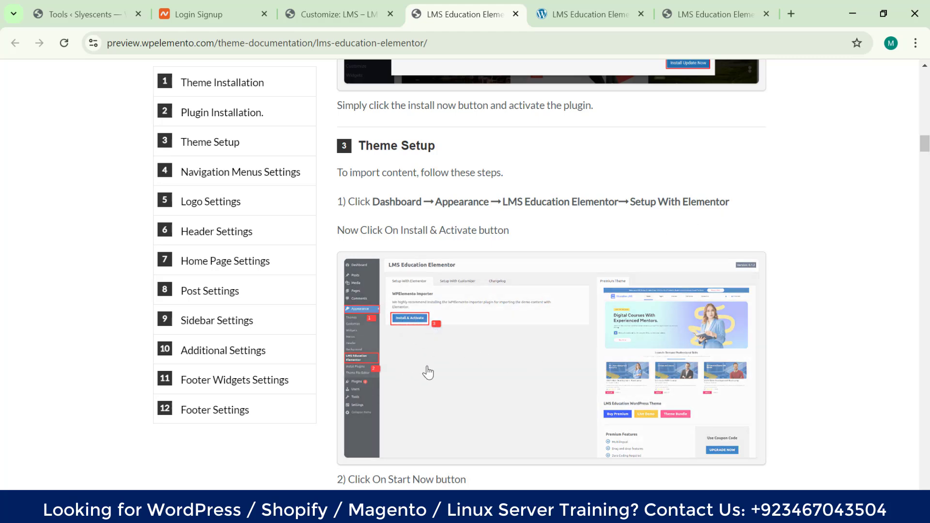
- Enlarge the Theme Setup screenshot about installing and activating WPElemento Importer, examine it and close it
{"action": "left_click", "coordinate": [446, 345]}
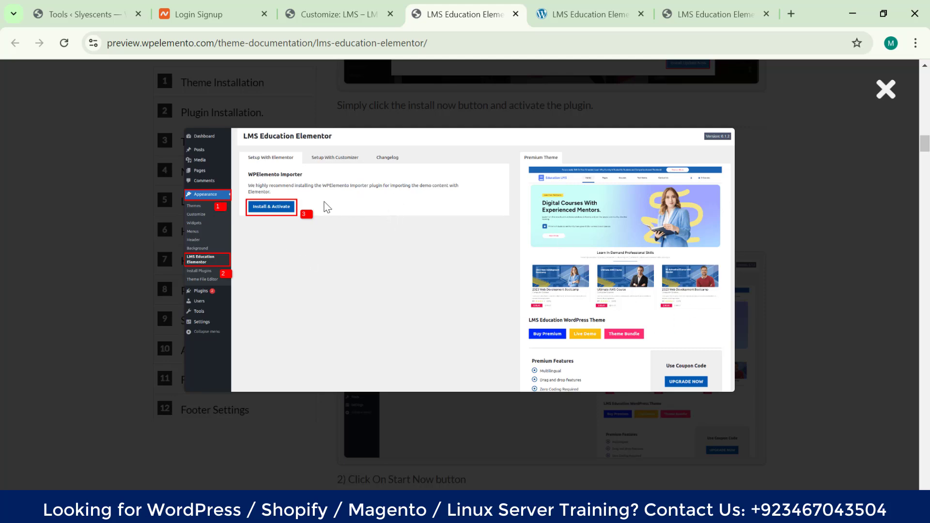
{"action": "left_click", "coordinate": [886, 90]}
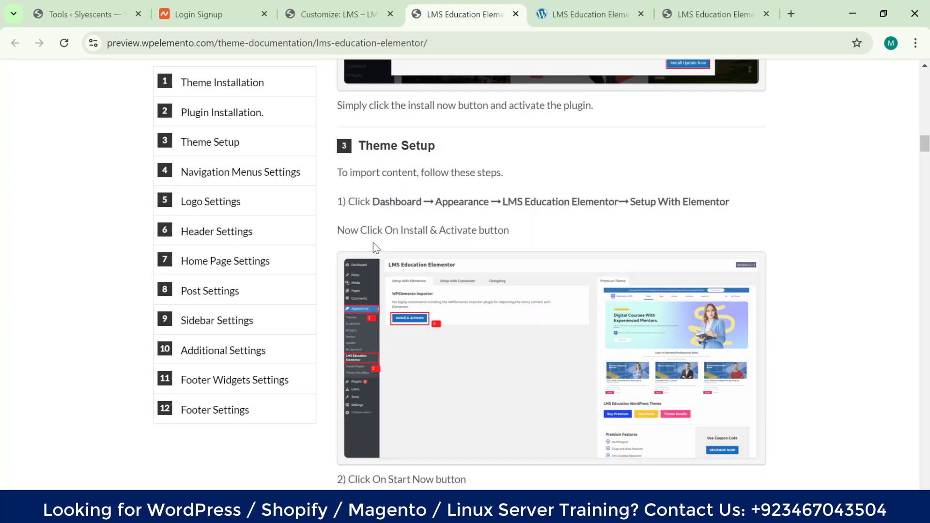
{"action": "scroll", "coordinate": [625, 238], "scroll_direction": "down", "scroll_amount": 1}
{"action": "scroll", "coordinate": [592, 276], "scroll_direction": "down", "scroll_amount": 3}
{"action": "scroll", "coordinate": [635, 230], "scroll_direction": "up", "scroll_amount": 4}
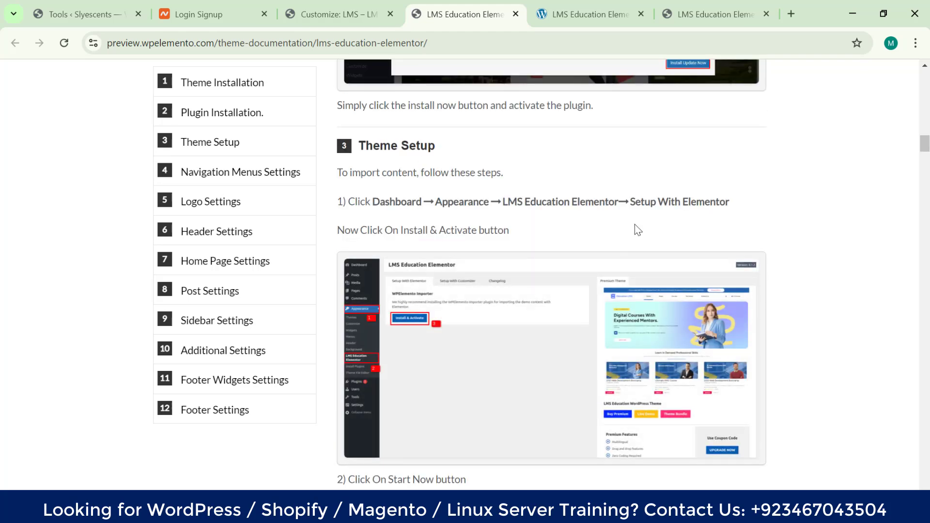
- Read the remaining Theme Setup instructions, from starting Quick Setup and installing plugins to visiting the site
{"action": "scroll", "coordinate": [636, 231], "scroll_direction": "down", "scroll_amount": 7}
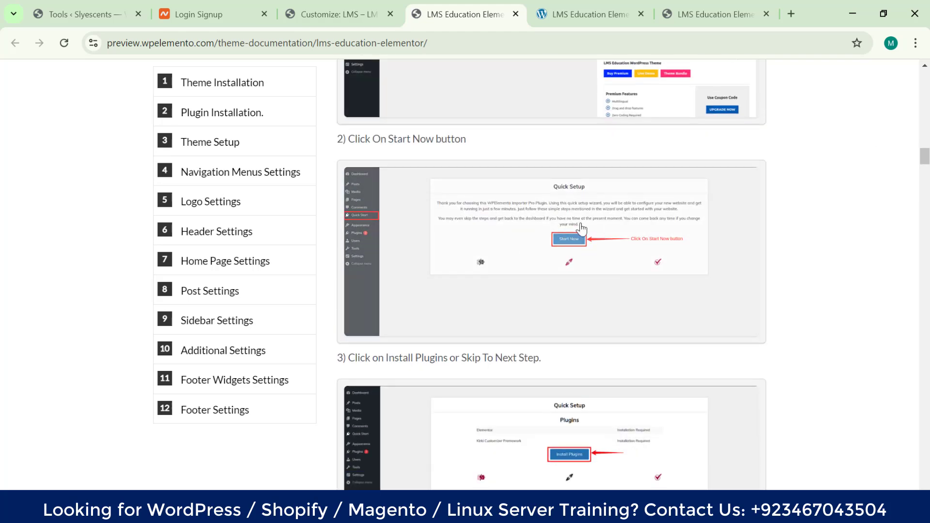
{"action": "scroll", "coordinate": [557, 262], "scroll_direction": "down", "scroll_amount": 10}
{"action": "scroll", "coordinate": [560, 228], "scroll_direction": "down", "scroll_amount": 9}
{"action": "scroll", "coordinate": [561, 218], "scroll_direction": "up", "scroll_amount": 6}
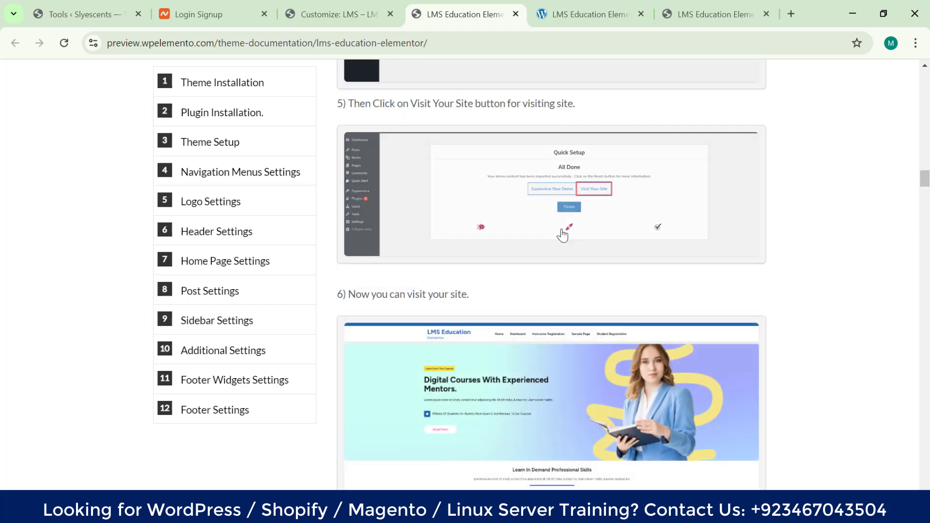
{"action": "scroll", "coordinate": [567, 286], "scroll_direction": "down", "scroll_amount": 6}
{"action": "scroll", "coordinate": [574, 329], "scroll_direction": "up", "scroll_amount": 7}
{"action": "scroll", "coordinate": [233, 196], "scroll_direction": "up", "scroll_amount": 10}
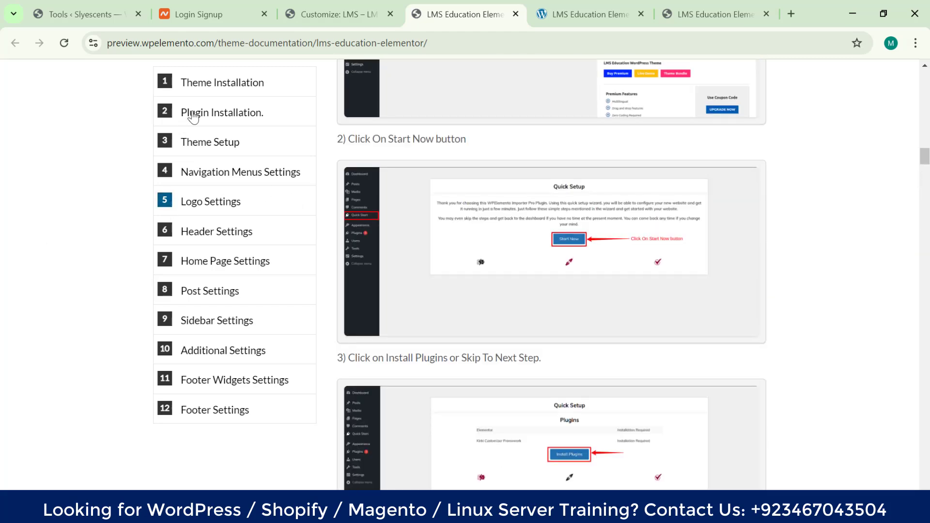
- Go to the documentation's Navigation Menus Settings section and enlarge its menu structure screenshot
{"action": "left_click", "coordinate": [198, 118]}
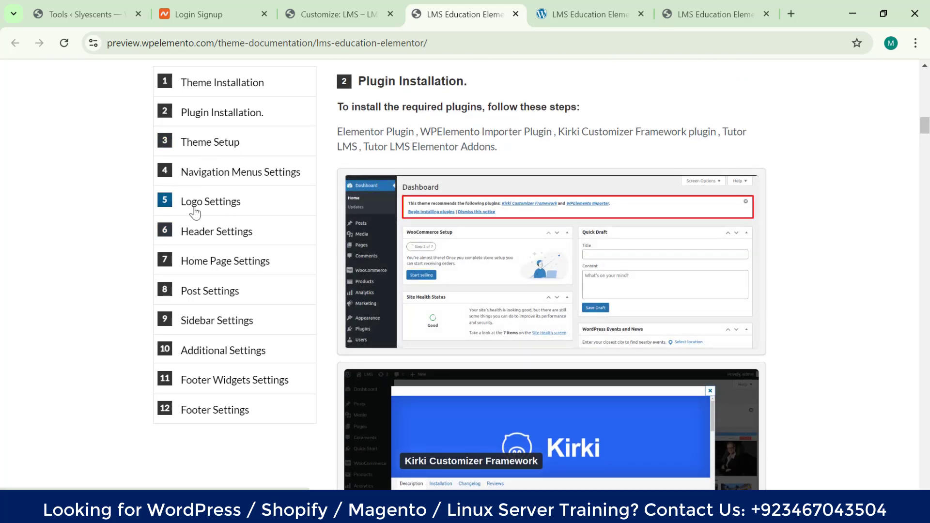
{"action": "left_click", "coordinate": [197, 182]}
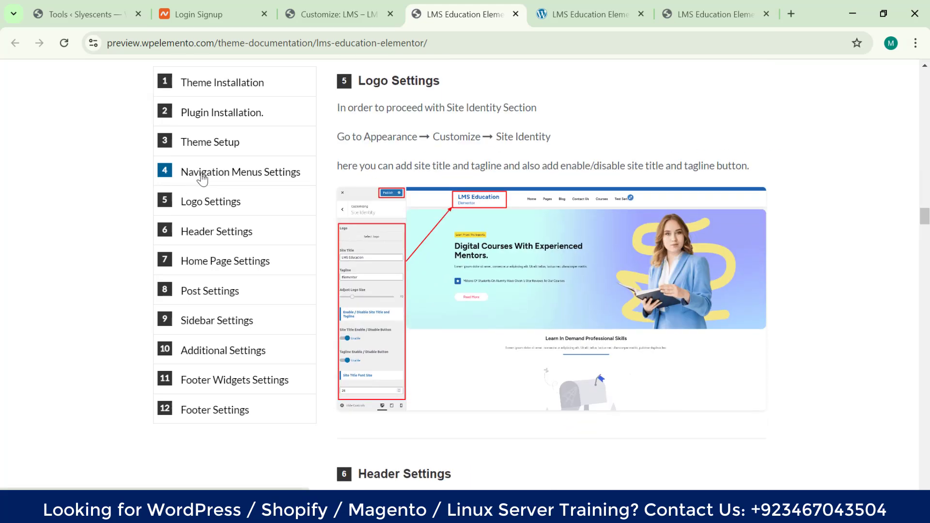
{"action": "left_click", "coordinate": [203, 179]}
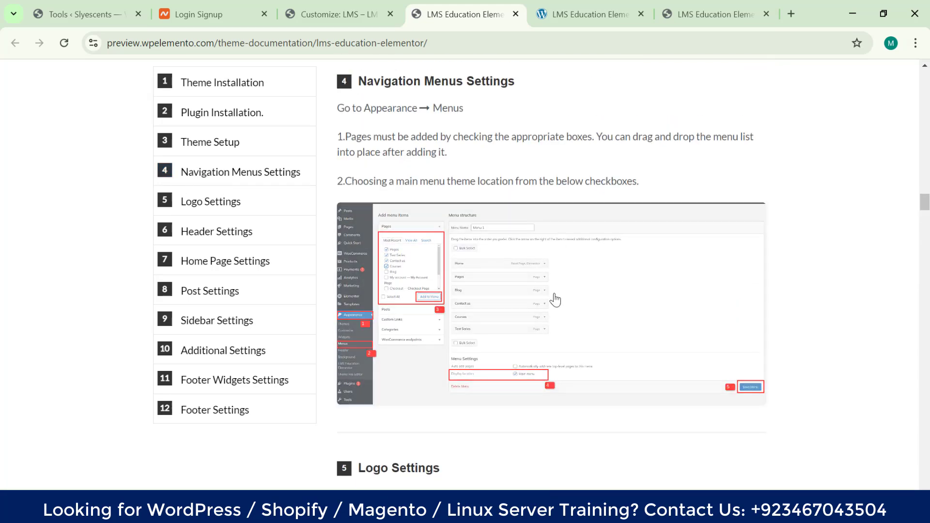
{"action": "left_click", "coordinate": [447, 274]}
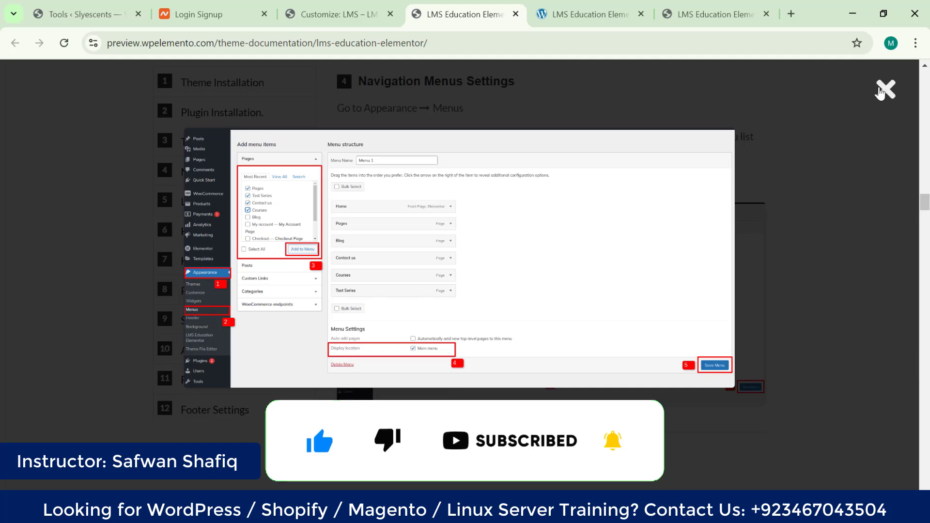
- Switch to the theme's demo site and examine the Pages and Courses items in its navigation menu
{"action": "left_click", "coordinate": [579, 13]}
{"action": "scroll", "coordinate": [498, 175], "scroll_direction": "up", "scroll_amount": 10}
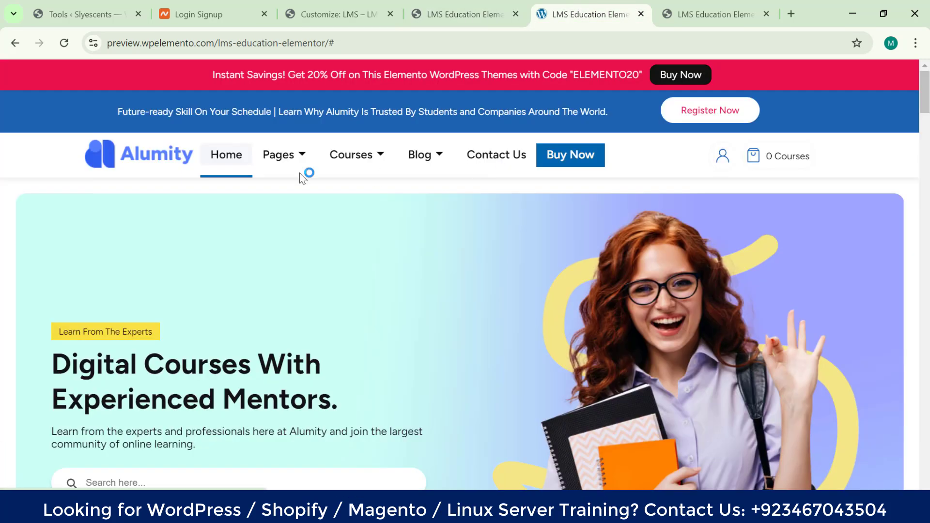
{"action": "mouse_move", "coordinate": [306, 176]}
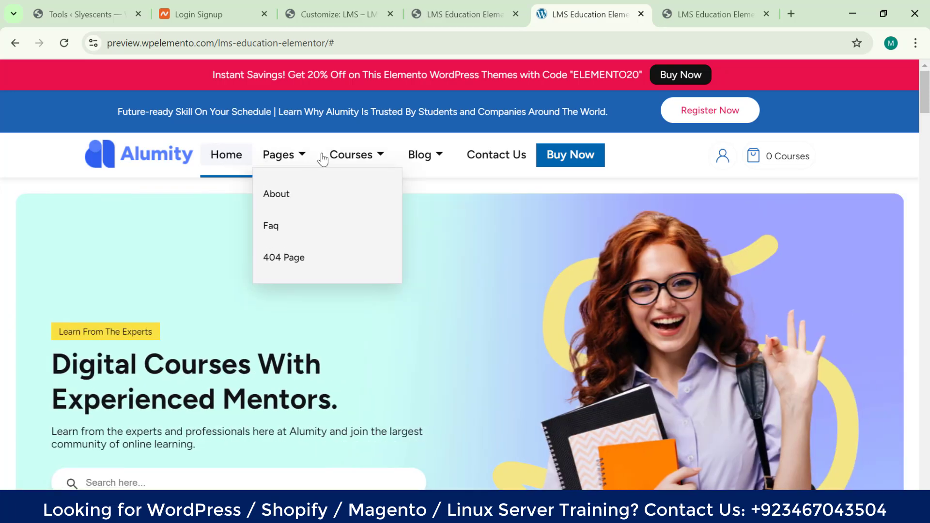
{"action": "mouse_move", "coordinate": [366, 159]}
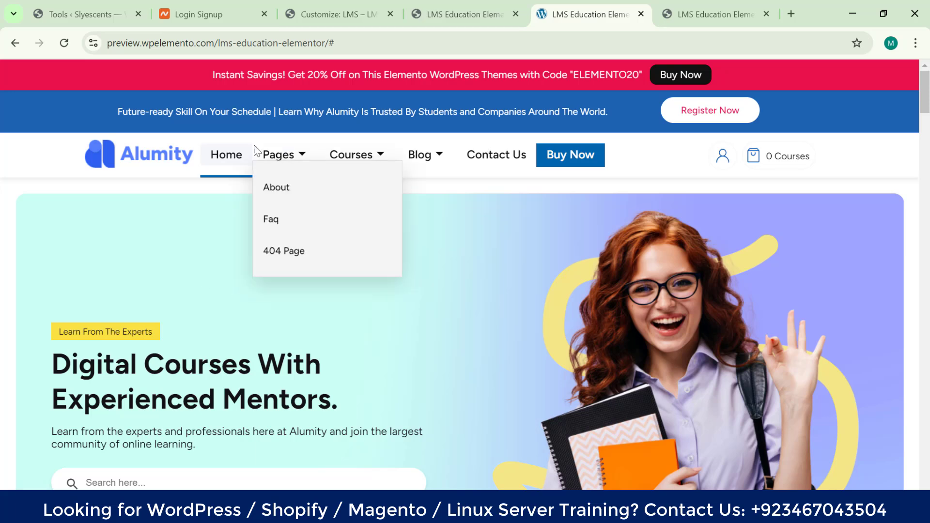
- Compare the documentation's enlarged menu screenshot with the demo site's header and homepage, and close the screenshot
{"action": "left_click", "coordinate": [430, 6]}
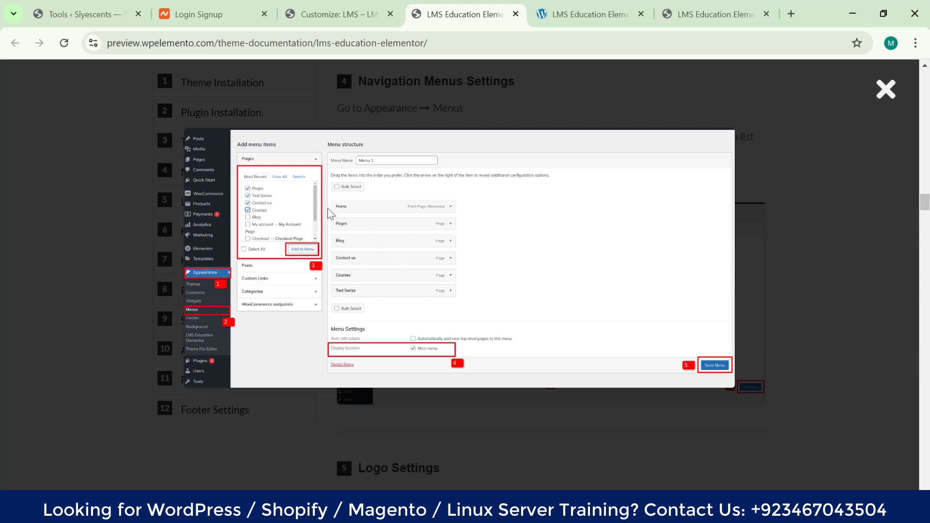
{"action": "left_click", "coordinate": [565, 5]}
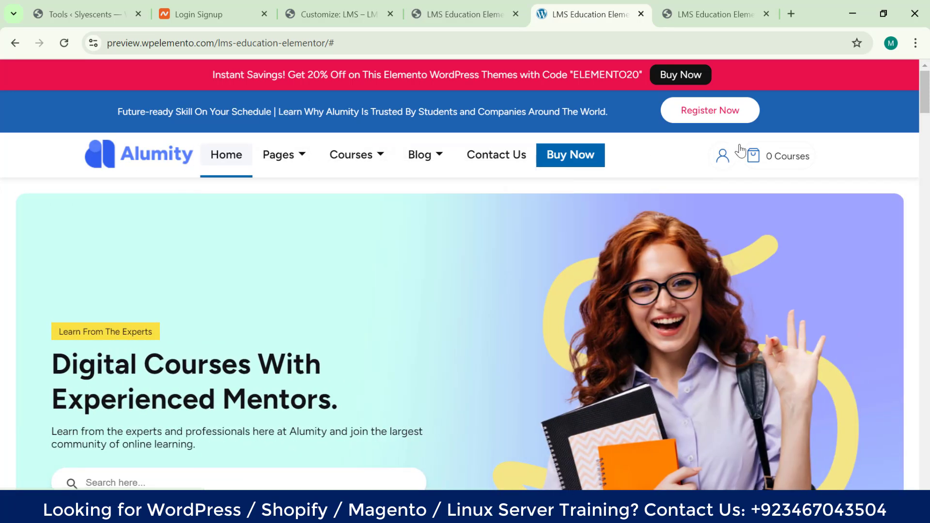
{"action": "left_click", "coordinate": [380, 7]}
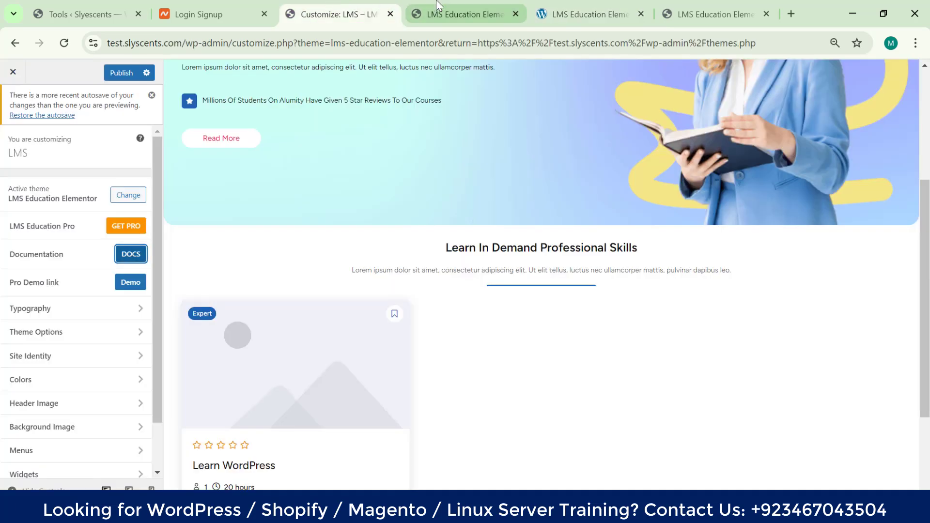
{"action": "left_click", "coordinate": [438, 7]}
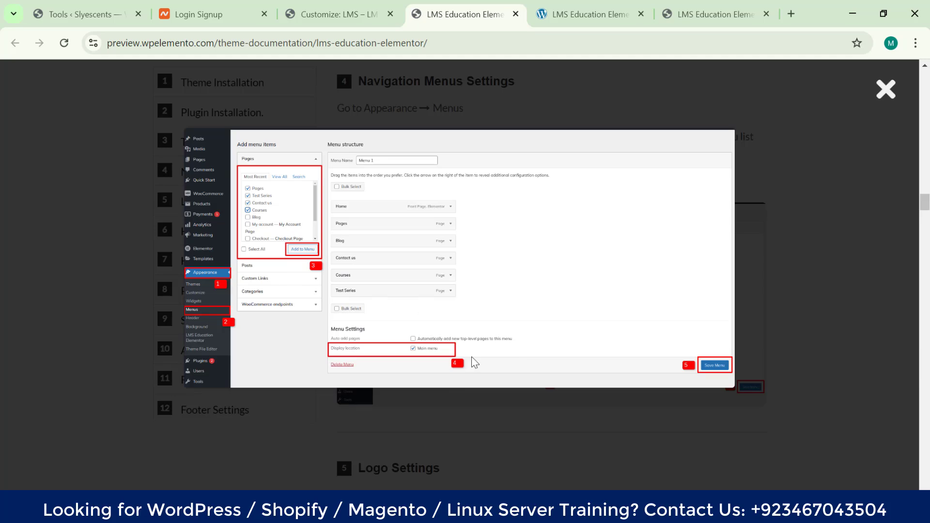
{"action": "left_click", "coordinate": [888, 91]}
{"action": "scroll", "coordinate": [406, 208], "scroll_direction": "down", "scroll_amount": 3}
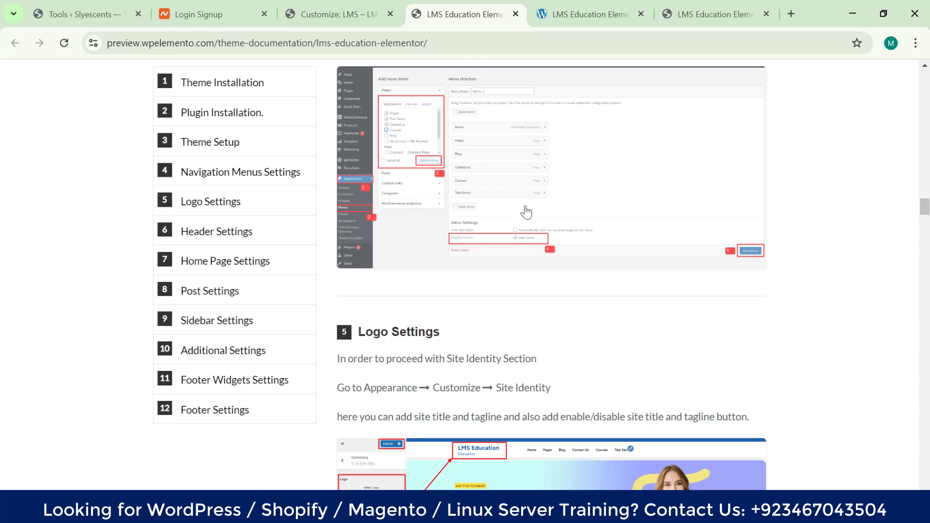
{"action": "left_click", "coordinate": [582, 14]}
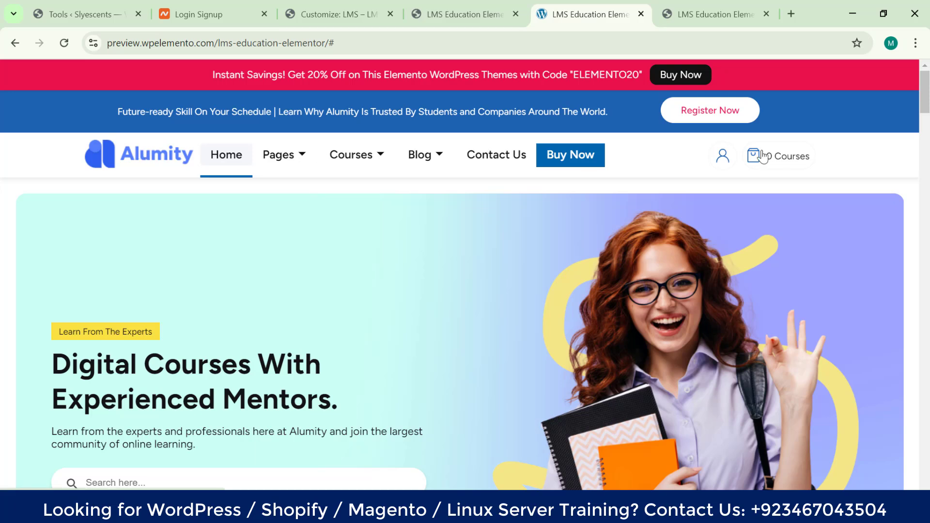
{"action": "scroll", "coordinate": [481, 267], "scroll_direction": "down", "scroll_amount": 8}
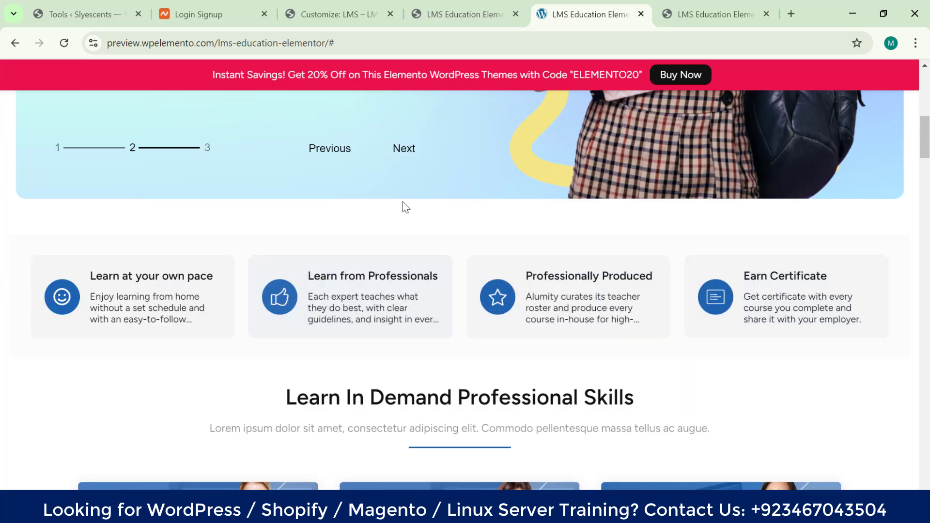
- Read the documentation's Logo Settings section and examine its enlarged Site Identity screenshot before closing it
{"action": "left_click", "coordinate": [460, 14]}
{"action": "scroll", "coordinate": [322, 249], "scroll_direction": "down", "scroll_amount": 4}
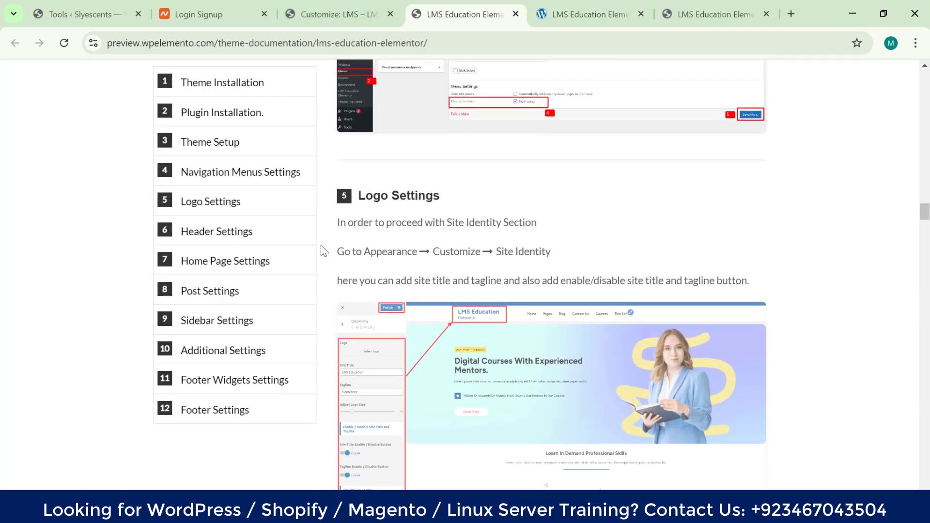
{"action": "scroll", "coordinate": [364, 237], "scroll_direction": "up", "scroll_amount": 1}
{"action": "scroll", "coordinate": [425, 232], "scroll_direction": "down", "scroll_amount": 1}
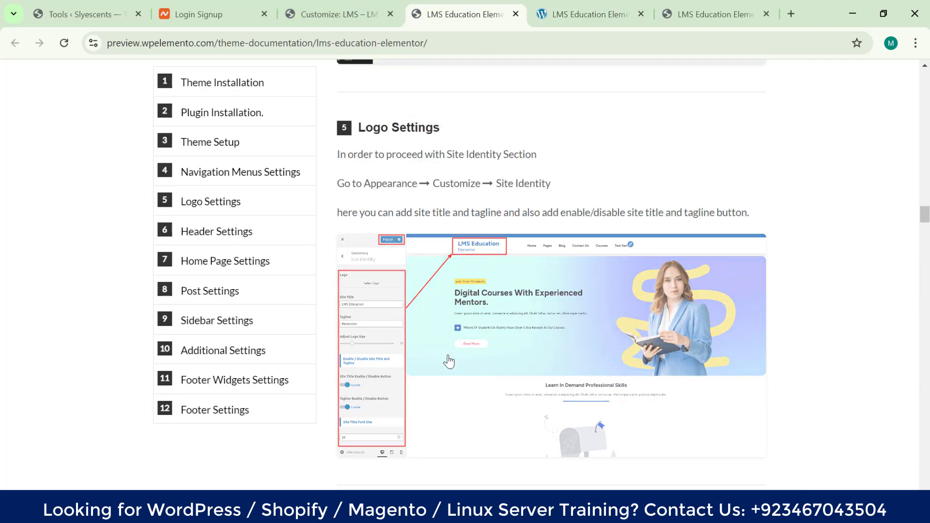
{"action": "left_click", "coordinate": [497, 325]}
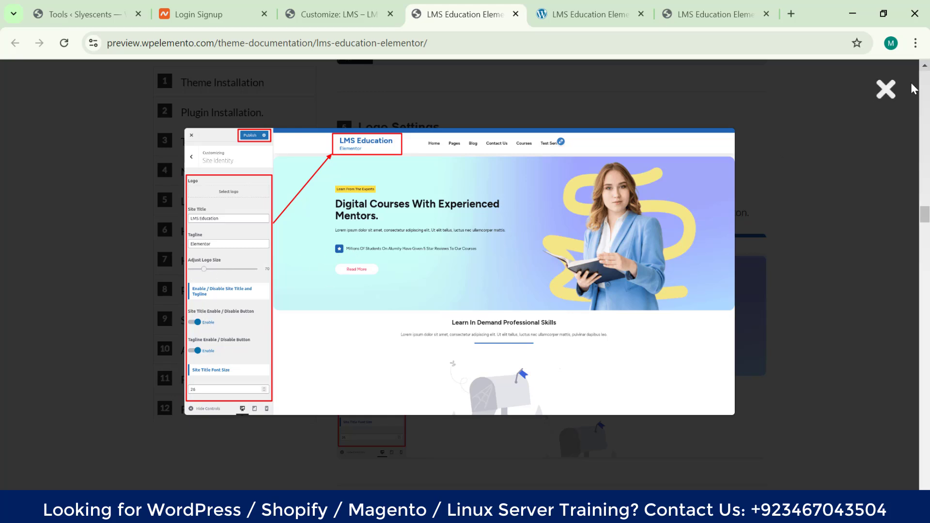
{"action": "left_click", "coordinate": [886, 91]}
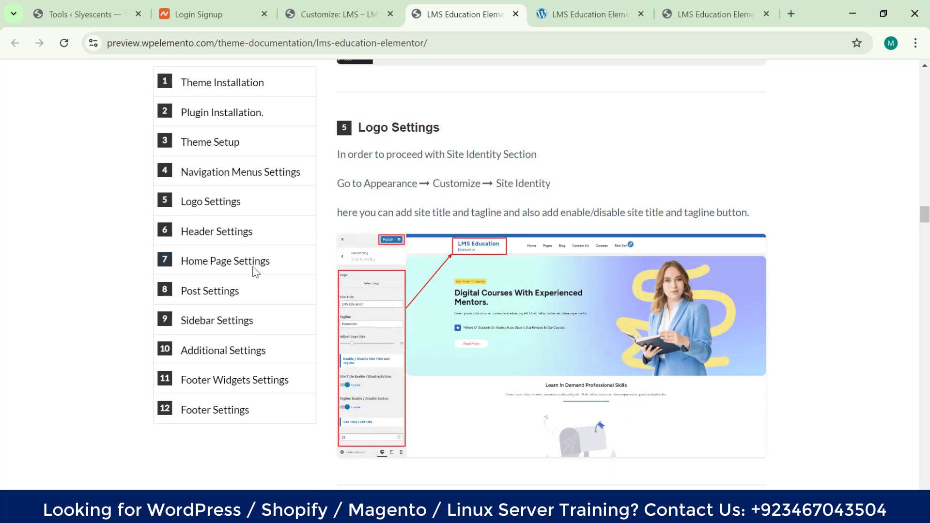
- Read the documentation's Header Settings section and open its annotated header screenshot full size in a separate browser tab
{"action": "scroll", "coordinate": [249, 213], "scroll_direction": "up", "scroll_amount": 1}
{"action": "scroll", "coordinate": [455, 245], "scroll_direction": "down", "scroll_amount": 5}
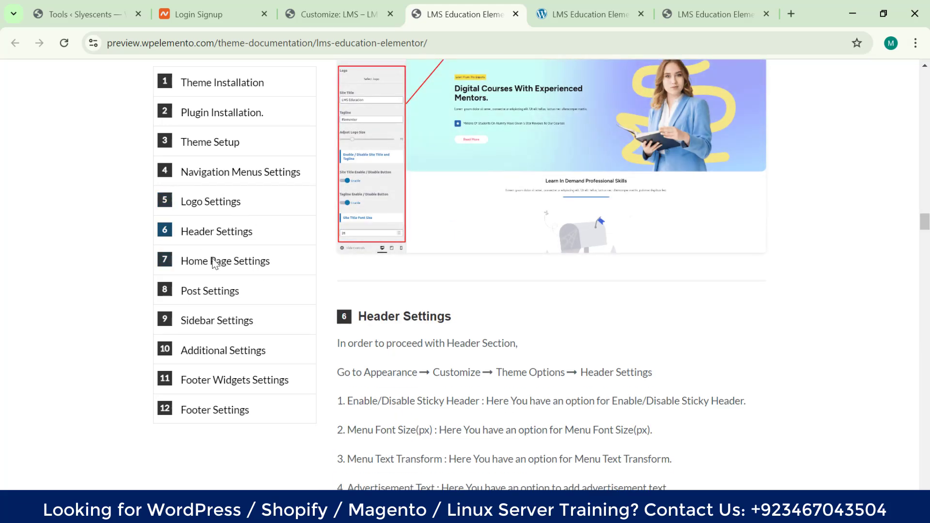
{"action": "scroll", "coordinate": [536, 247], "scroll_direction": "down", "scroll_amount": 8}
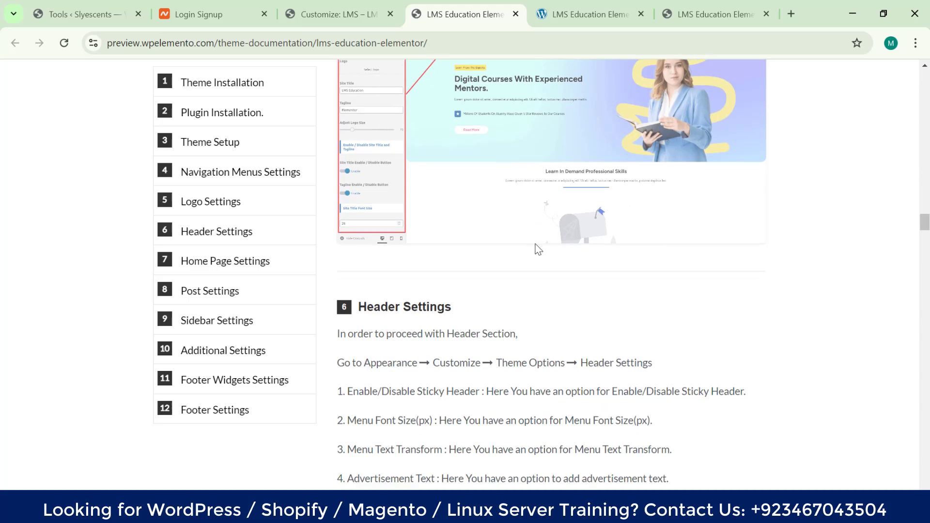
{"action": "scroll", "coordinate": [539, 259], "scroll_direction": "down", "scroll_amount": 1}
{"action": "left_click", "coordinate": [492, 206]}
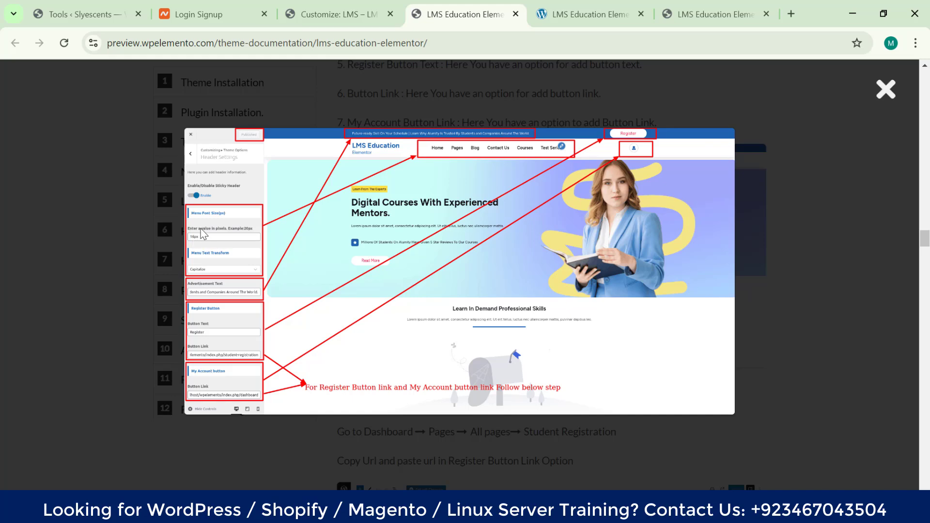
{"action": "right_click", "coordinate": [409, 232]}
{"action": "left_click", "coordinate": [451, 248]}
{"action": "left_click", "coordinate": [509, 14]}
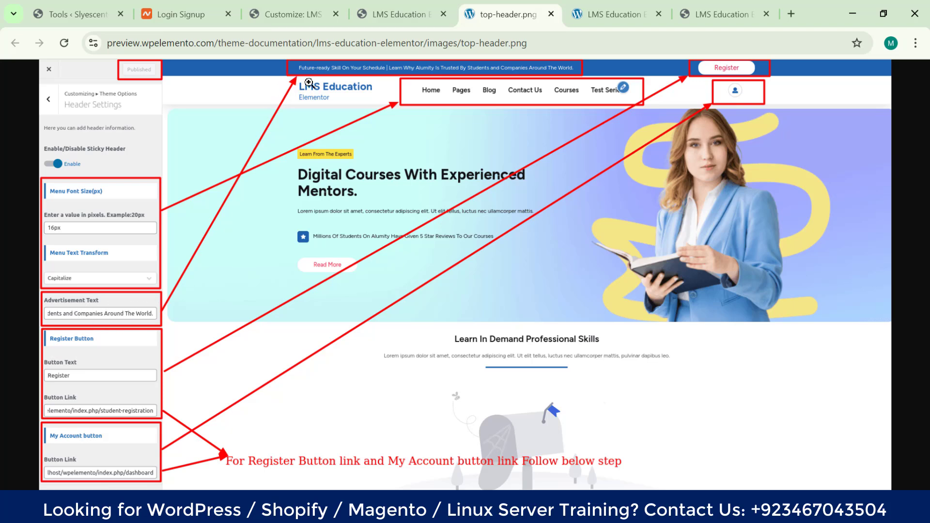
- Open the theme's Header Settings in the Customizer, enable the sticky header and check it in the homepage preview
{"action": "key", "text": "ctrl+3"}
{"action": "left_click", "coordinate": [87, 186]}
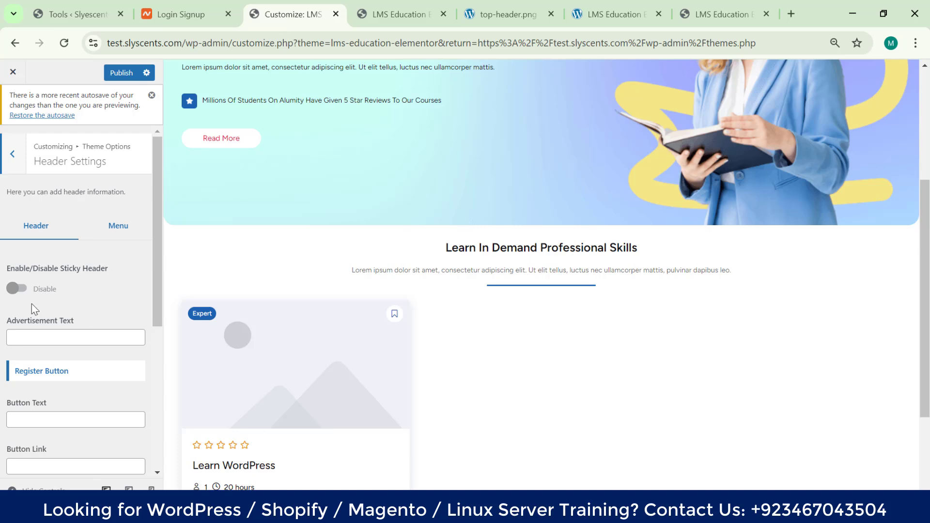
{"action": "left_click", "coordinate": [12, 290]}
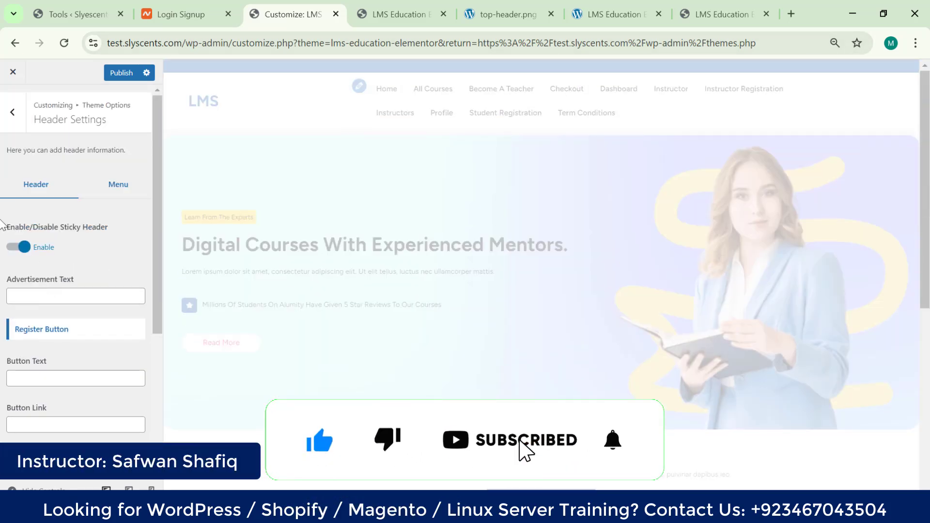
{"action": "scroll", "coordinate": [478, 183], "scroll_direction": "down", "scroll_amount": 7}
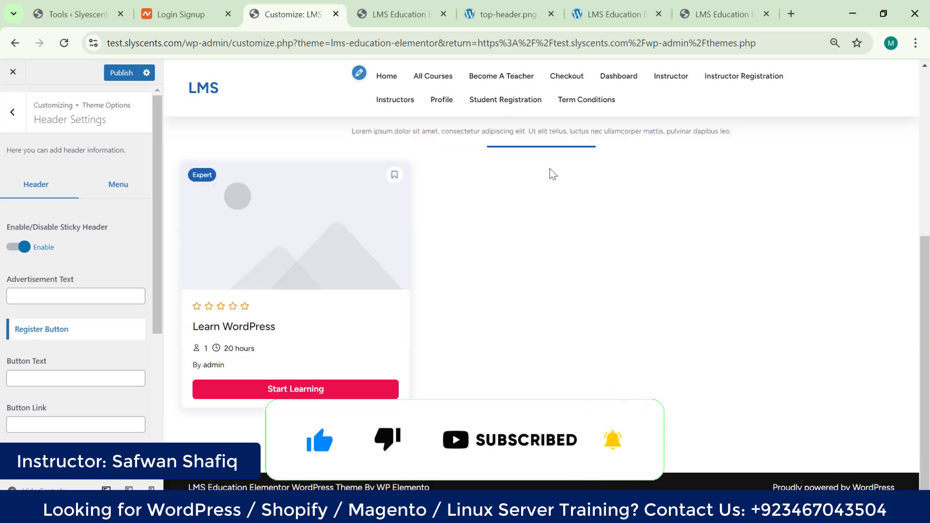
{"action": "scroll", "coordinate": [572, 169], "scroll_direction": "up", "scroll_amount": 7}
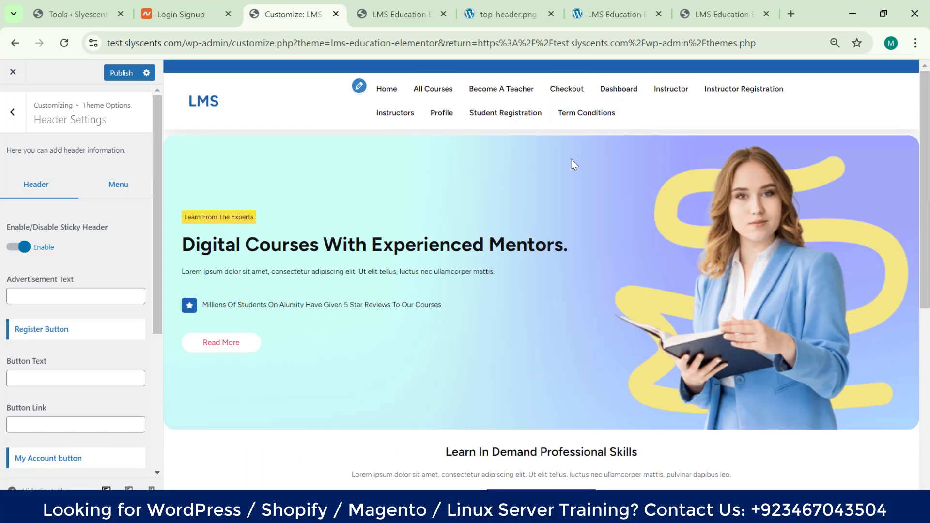
- Compare the sticky header preview and the Customizer's Theme Options with the documentation's Home Page Settings section and annotated header screenshot
{"action": "scroll", "coordinate": [508, 244], "scroll_direction": "down", "scroll_amount": 7}
{"action": "left_click", "coordinate": [401, 15]}
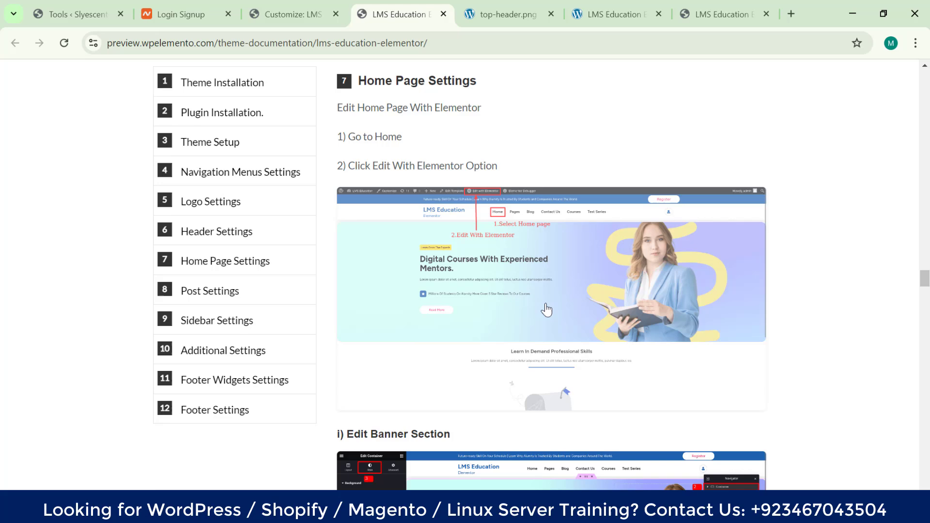
{"action": "scroll", "coordinate": [546, 308], "scroll_direction": "down", "scroll_amount": 3}
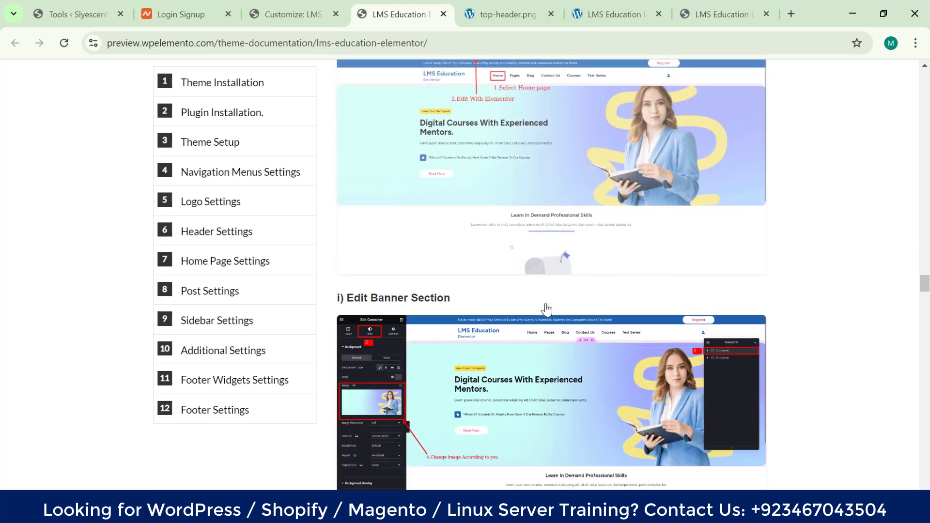
{"action": "scroll", "coordinate": [546, 308], "scroll_direction": "down", "scroll_amount": 1}
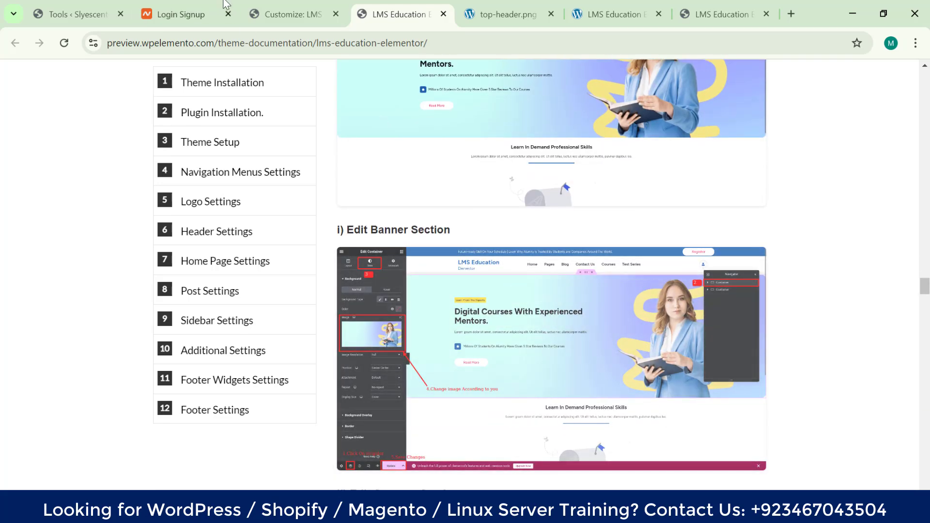
{"action": "left_click", "coordinate": [270, 5]}
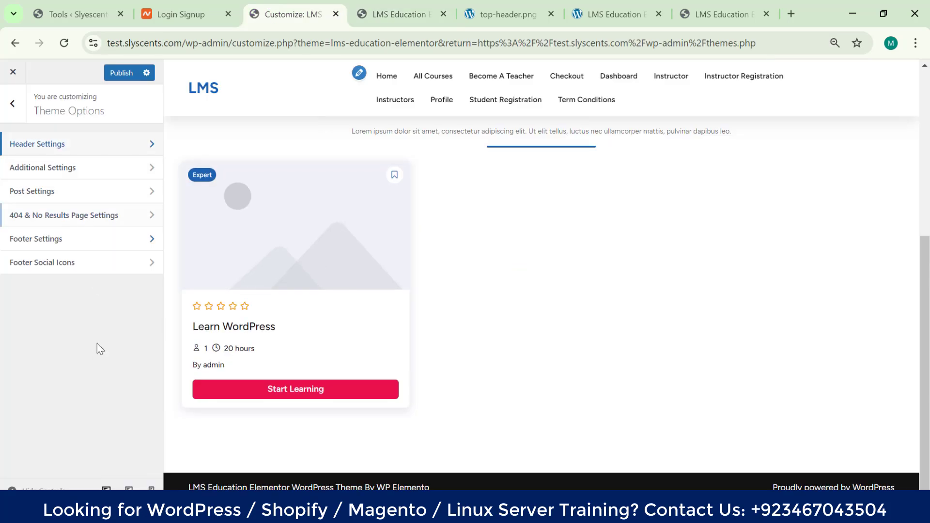
{"action": "left_click", "coordinate": [506, 13]}
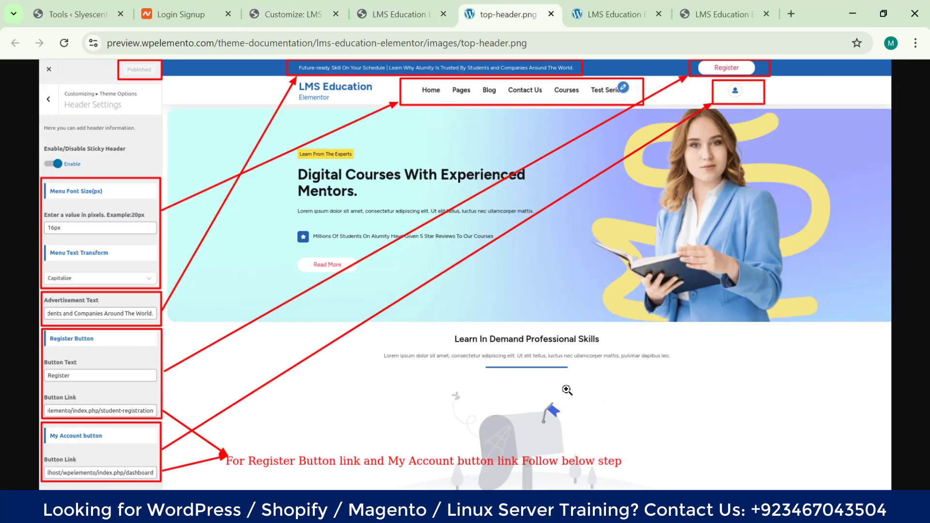
{"action": "left_click", "coordinate": [424, 6]}
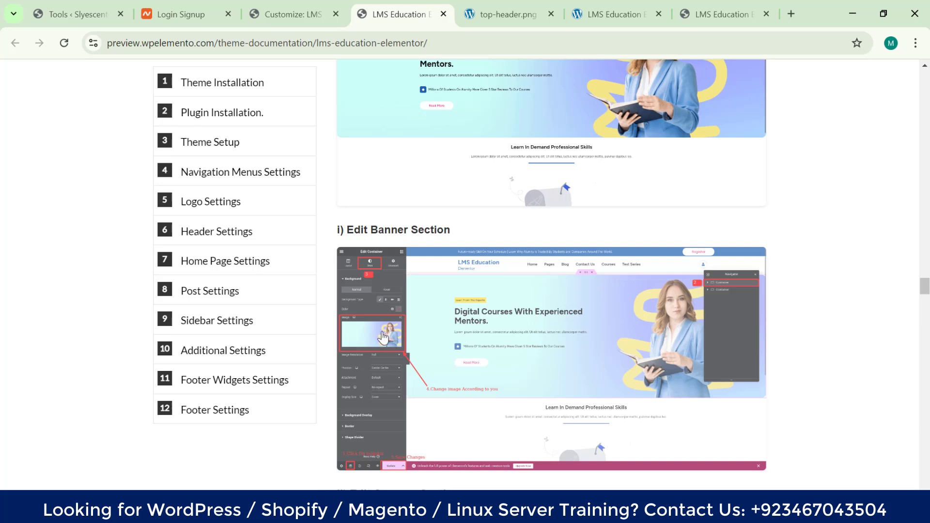
- Examine the documentation's enlarged Edit Banner Section screenshot against the site's Theme Options and homepage preview, and close the screenshot
{"action": "left_click", "coordinate": [561, 335]}
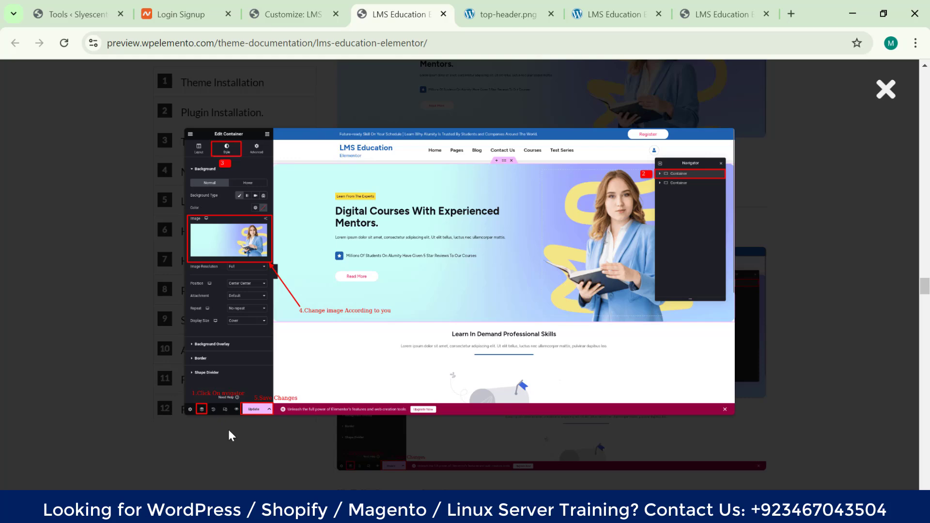
{"action": "left_click", "coordinate": [291, 13]}
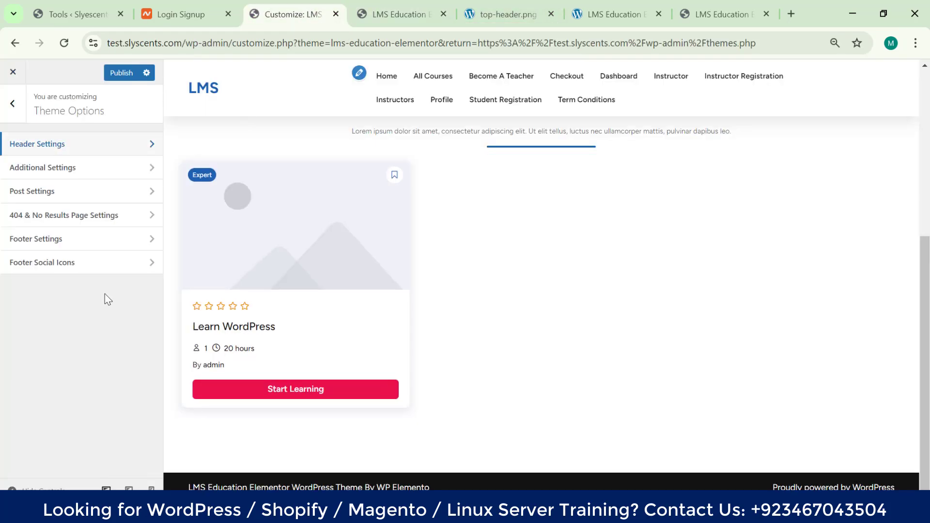
{"action": "left_click", "coordinate": [424, 7]}
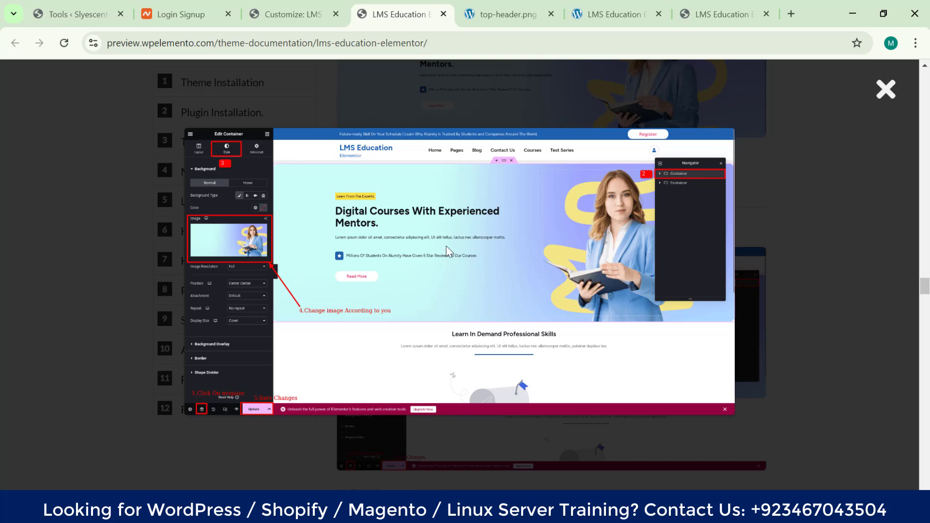
{"action": "left_click", "coordinate": [887, 90]}
- Go to the documentation's Additional Settings section and examine its enlarged scroller, header image and breadcrumb screenshot before closing it
{"action": "scroll", "coordinate": [215, 296], "scroll_direction": "down", "scroll_amount": 1}
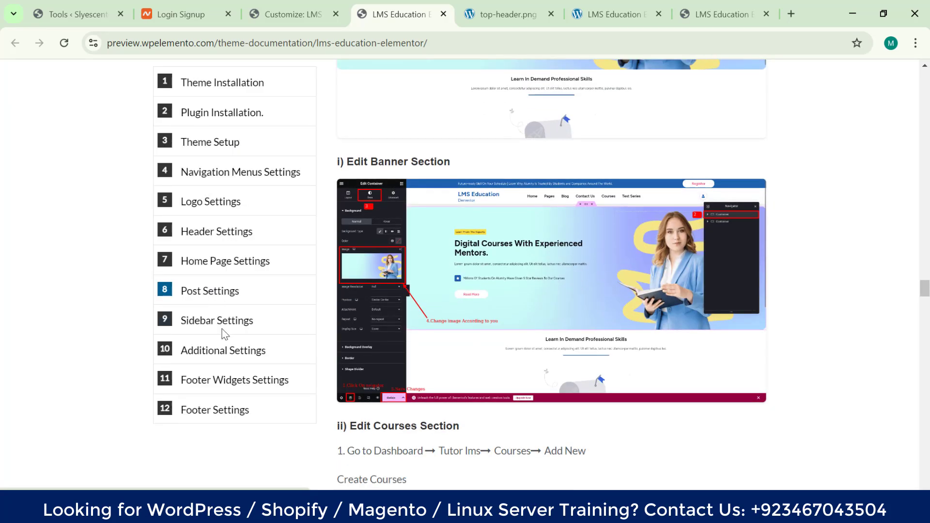
{"action": "left_click", "coordinate": [218, 357]}
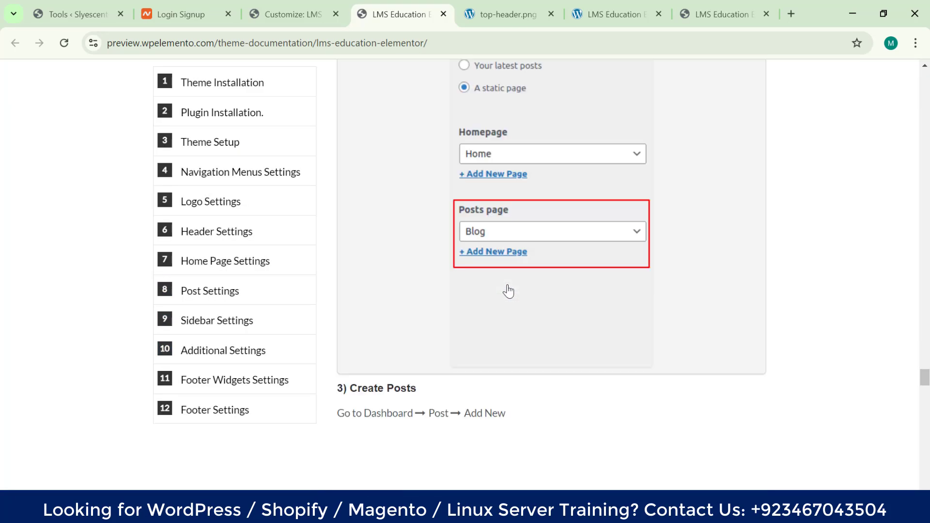
{"action": "scroll", "coordinate": [656, 264], "scroll_direction": "down", "scroll_amount": 4}
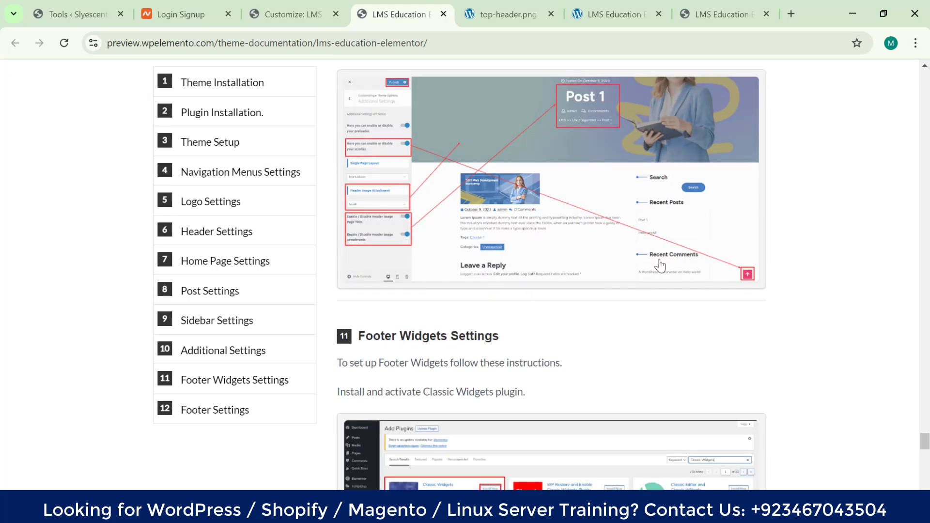
{"action": "scroll", "coordinate": [660, 266], "scroll_direction": "up", "scroll_amount": 1}
{"action": "left_click", "coordinate": [420, 211]}
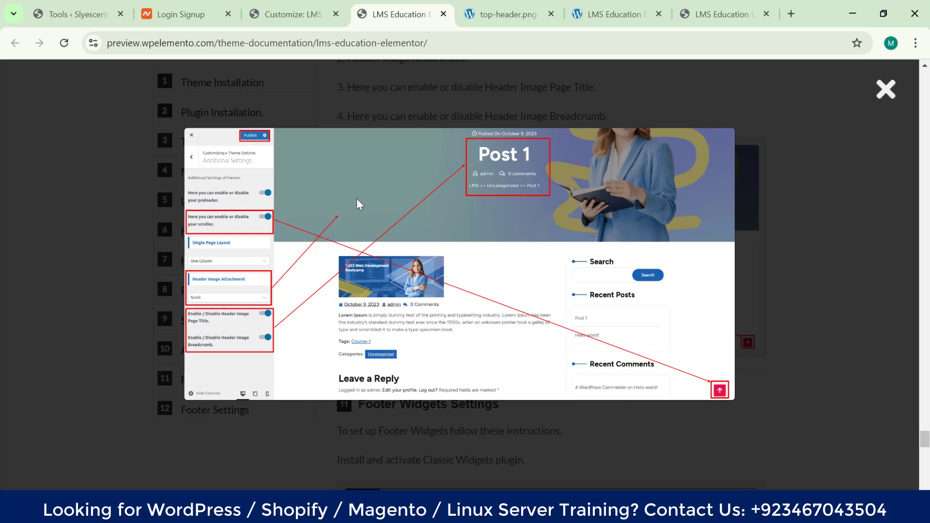
{"action": "left_click", "coordinate": [886, 89]}
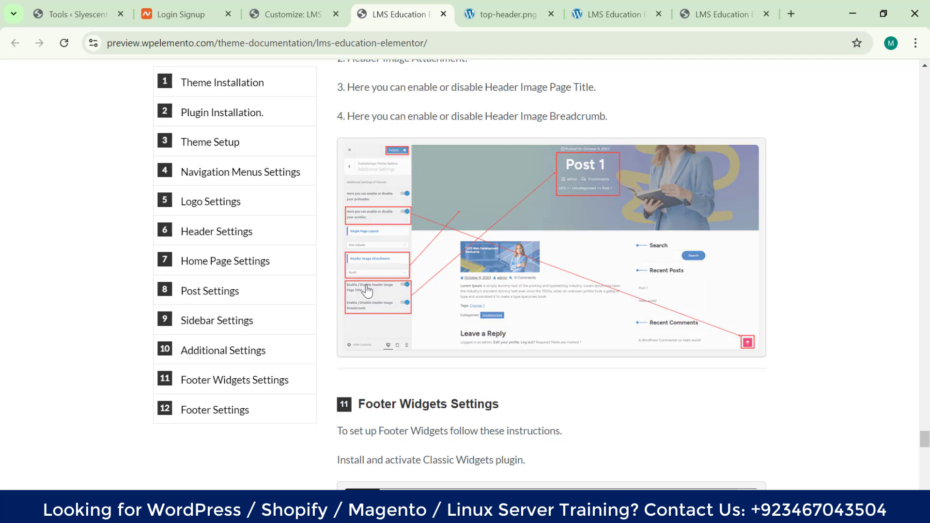
- Read the documentation's Footer Widgets Settings section and examine its enlarged screenshot of the Classic Widgets plugin installation
{"action": "scroll", "coordinate": [705, 405], "scroll_direction": "down", "scroll_amount": 13}
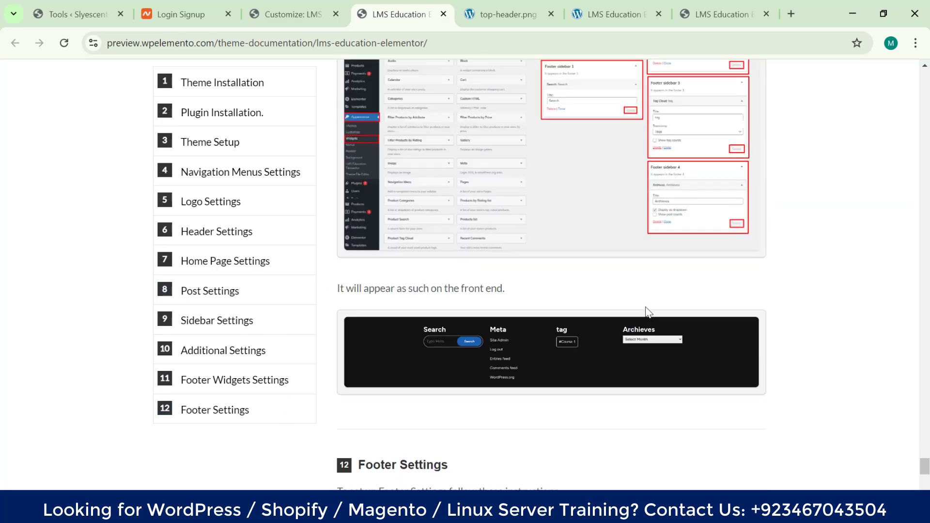
{"action": "scroll", "coordinate": [461, 299], "scroll_direction": "up", "scroll_amount": 8}
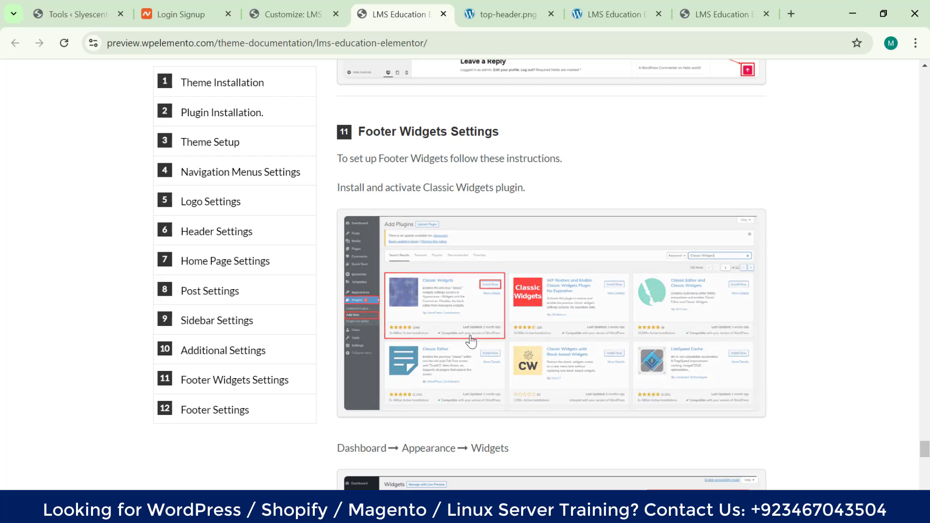
{"action": "left_click", "coordinate": [456, 329]}
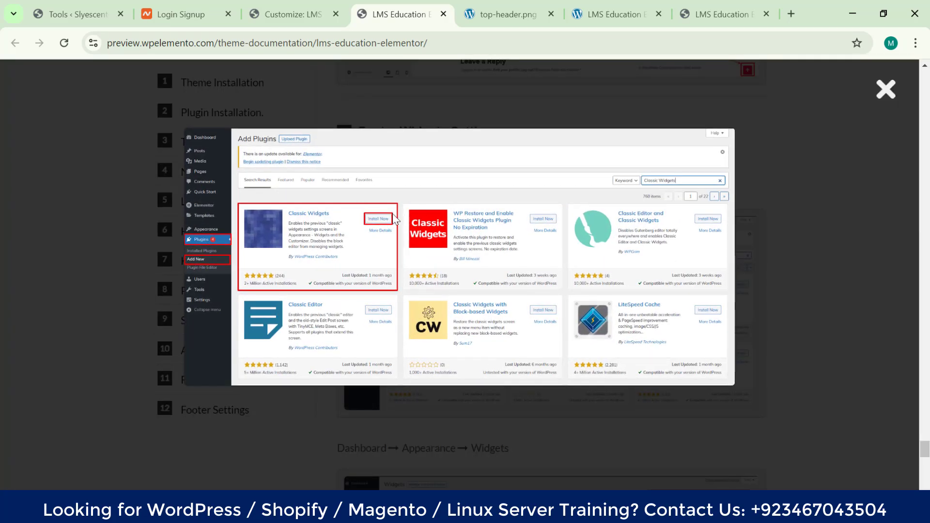
{"action": "left_click", "coordinate": [903, 92]}
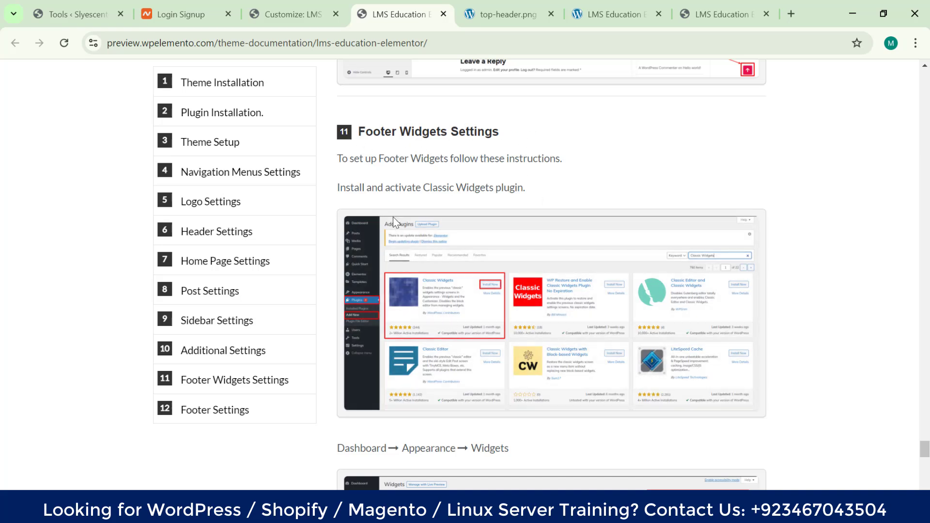
{"action": "left_click", "coordinate": [459, 315]}
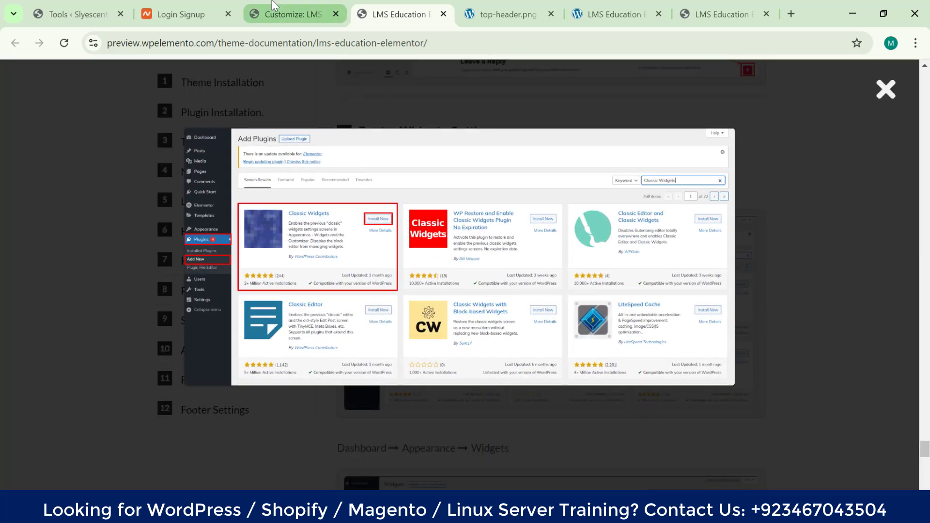
- Leave the Customizer and discard its unpublished changes
{"action": "left_click", "coordinate": [293, 14]}
{"action": "left_click", "coordinate": [13, 72]}
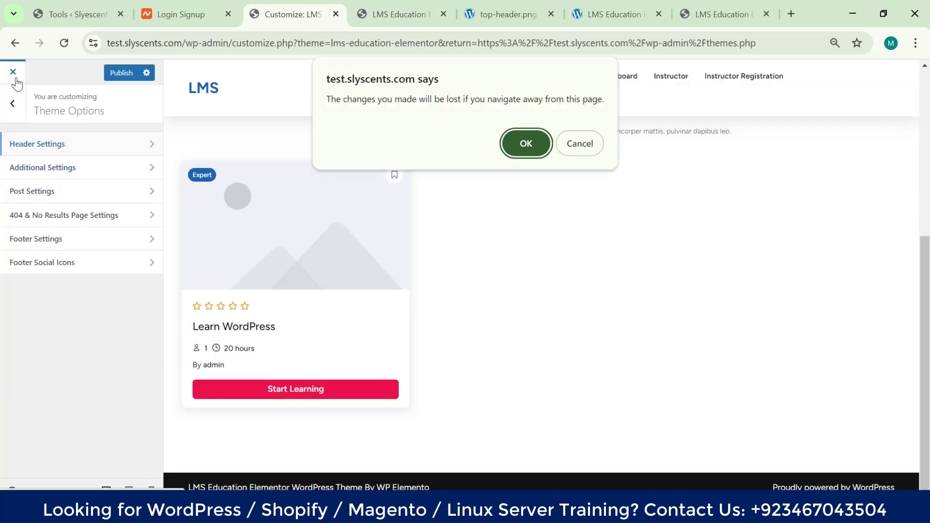
{"action": "left_click", "coordinate": [525, 144]}
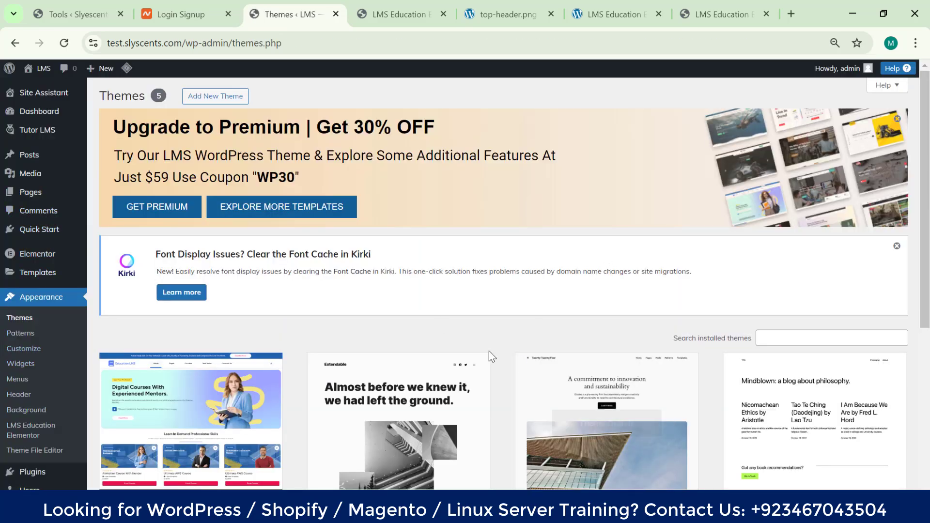
- Go to the site's installed plugins list and open the page for adding a new plugin
{"action": "scroll", "coordinate": [409, 377], "scroll_direction": "down", "scroll_amount": 1}
{"action": "scroll", "coordinate": [409, 377], "scroll_direction": "down", "scroll_amount": 4}
{"action": "scroll", "coordinate": [37, 162], "scroll_direction": "up", "scroll_amount": 4}
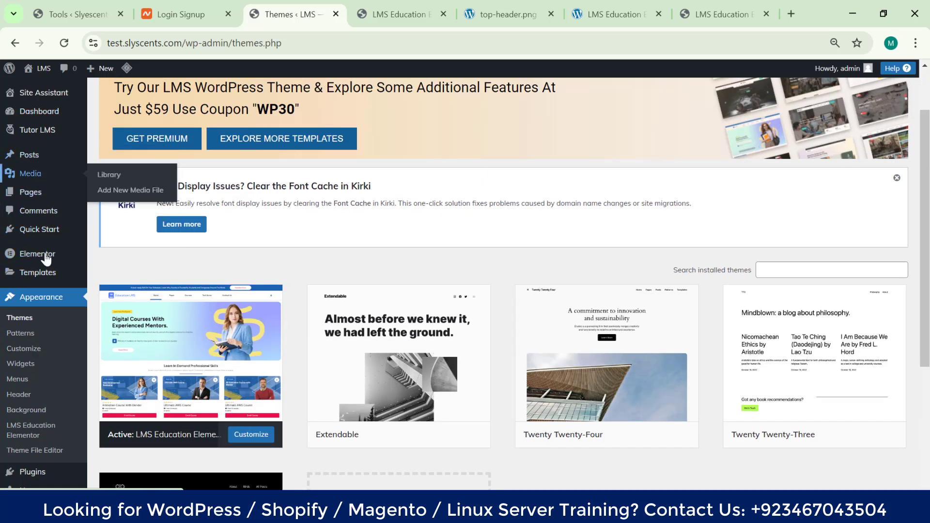
{"action": "scroll", "coordinate": [29, 339], "scroll_direction": "down", "scroll_amount": 3}
{"action": "mouse_move", "coordinate": [34, 376]}
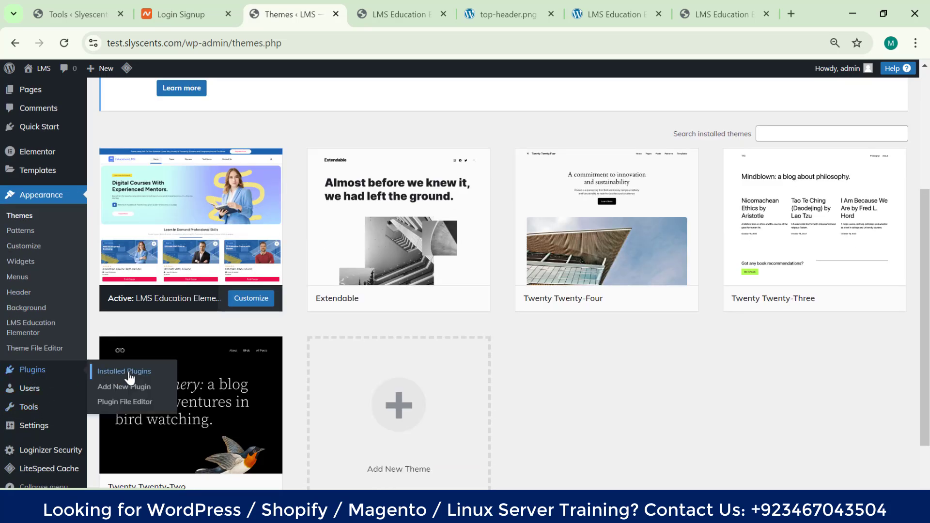
{"action": "left_click", "coordinate": [130, 378]}
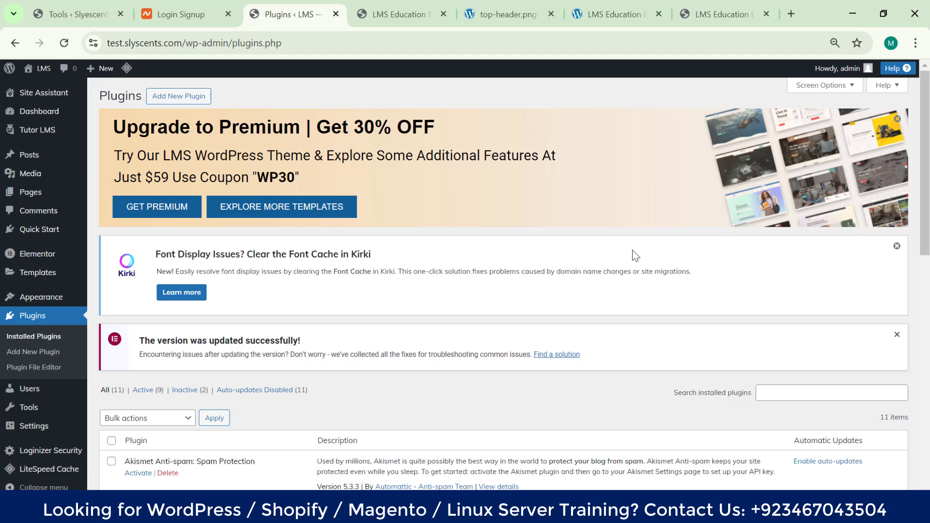
{"action": "left_click", "coordinate": [186, 95]}
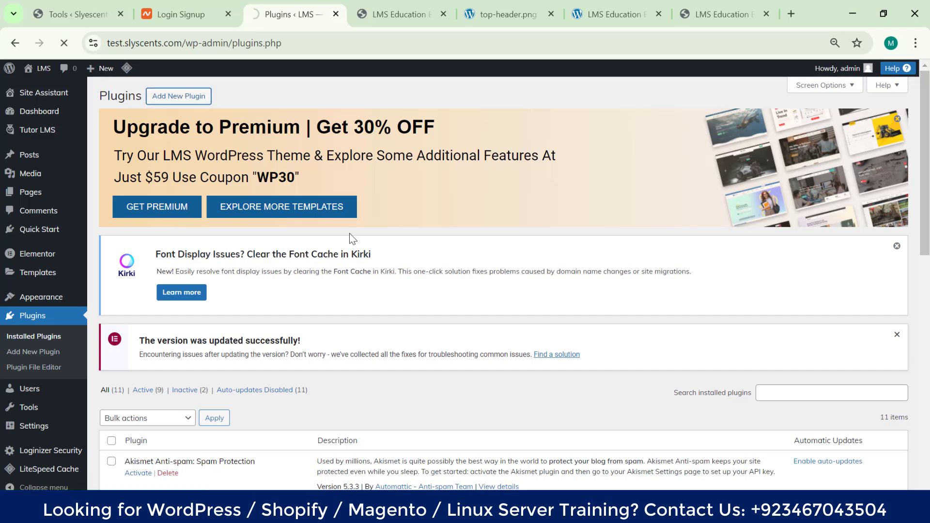
- Search the plugin directory for "classic" and install the Classic Widgets plugin
{"action": "scroll", "coordinate": [600, 291], "scroll_direction": "down", "scroll_amount": 5}
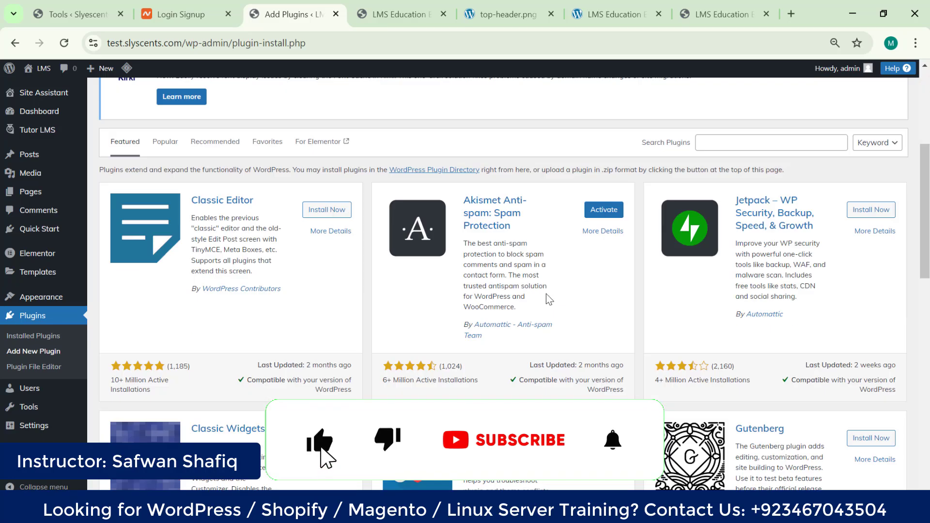
{"action": "scroll", "coordinate": [600, 291], "scroll_direction": "up", "scroll_amount": 2}
{"action": "left_click", "coordinate": [799, 181]}
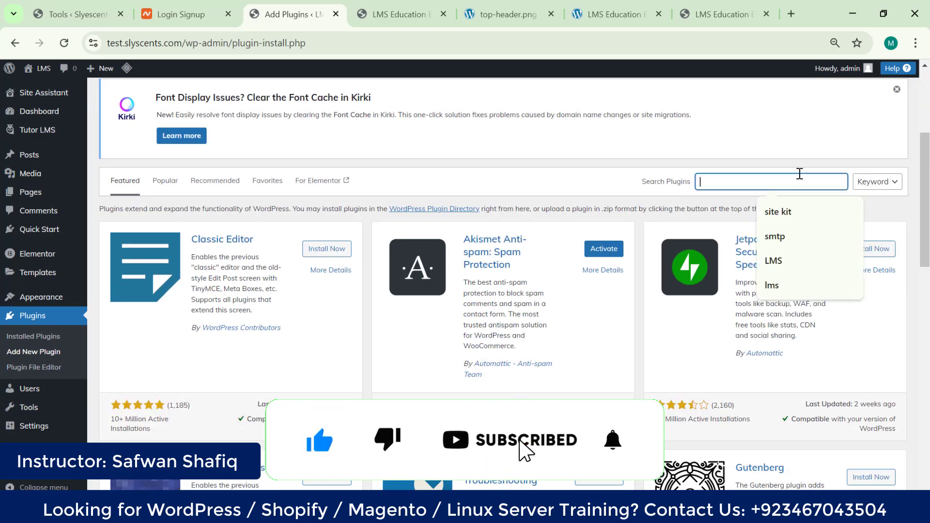
{"action": "type", "text": "classic"}
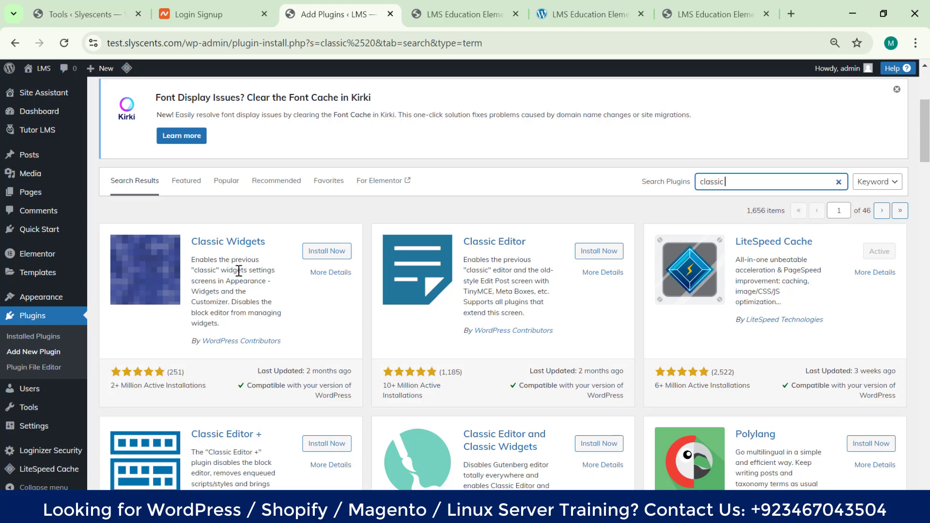
{"action": "left_click", "coordinate": [326, 252]}
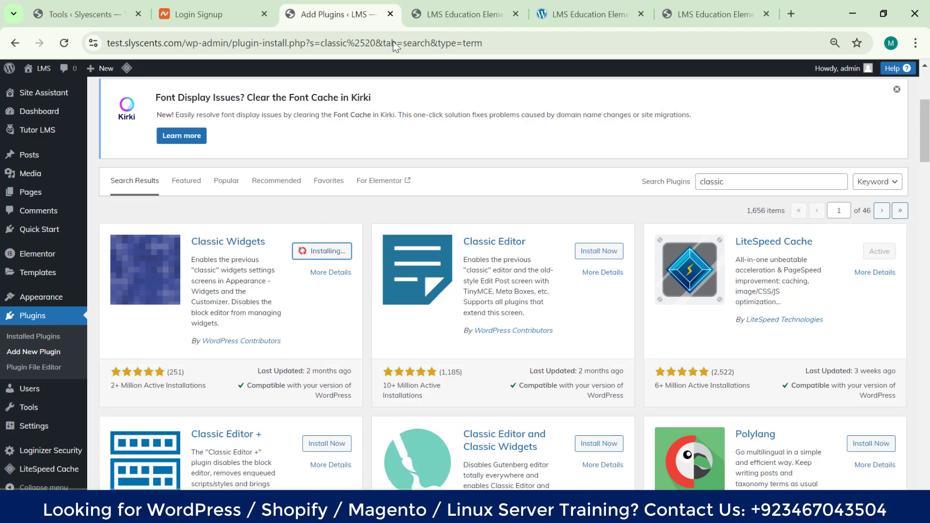
- Return to the theme documentation, close the enlarged plugin screenshot and find the Appearance Widgets instructions for the footer
{"action": "left_click", "coordinate": [463, 14]}
{"action": "left_click", "coordinate": [576, 5]}
{"action": "left_click", "coordinate": [463, 14]}
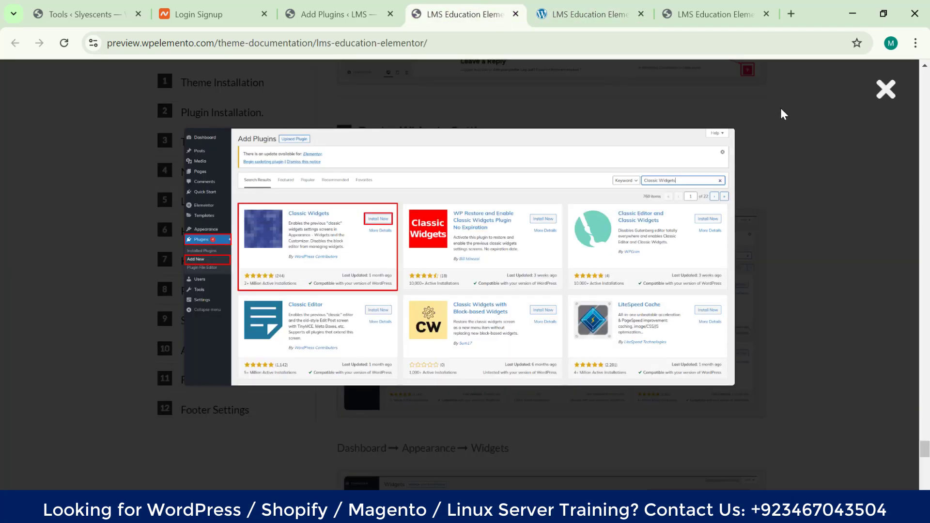
{"action": "left_click", "coordinate": [877, 90]}
{"action": "scroll", "coordinate": [614, 199], "scroll_direction": "down", "scroll_amount": 6}
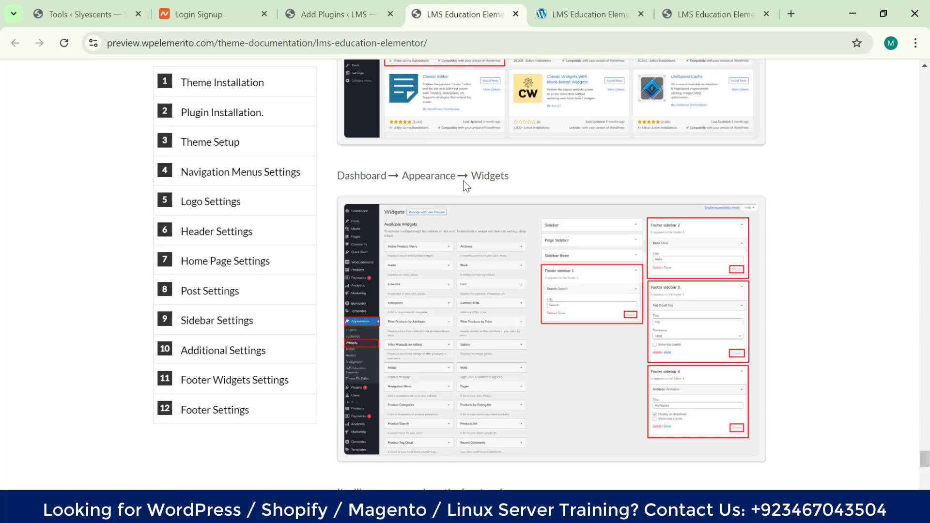
- Open the documentation's Widgets screenshot full size in a separate tab, examine the widgets in Footer sidebars 1 to 4, and close it
{"action": "left_click", "coordinate": [397, 228]}
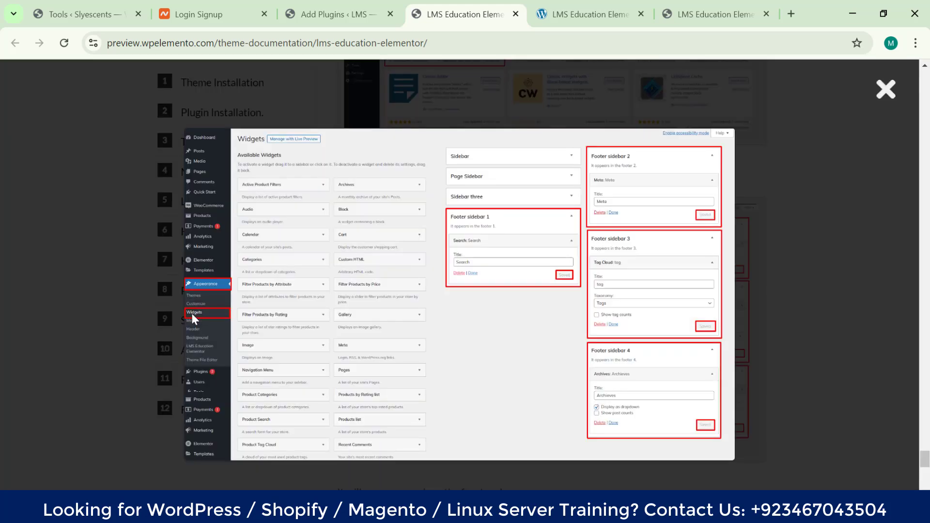
{"action": "right_click", "coordinate": [469, 257]}
{"action": "left_click", "coordinate": [492, 270]}
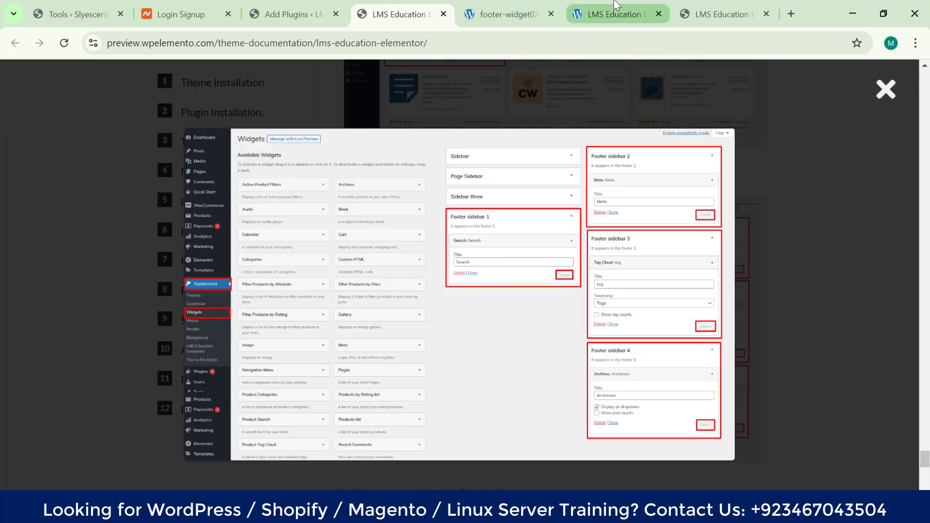
{"action": "left_click", "coordinate": [504, 14]}
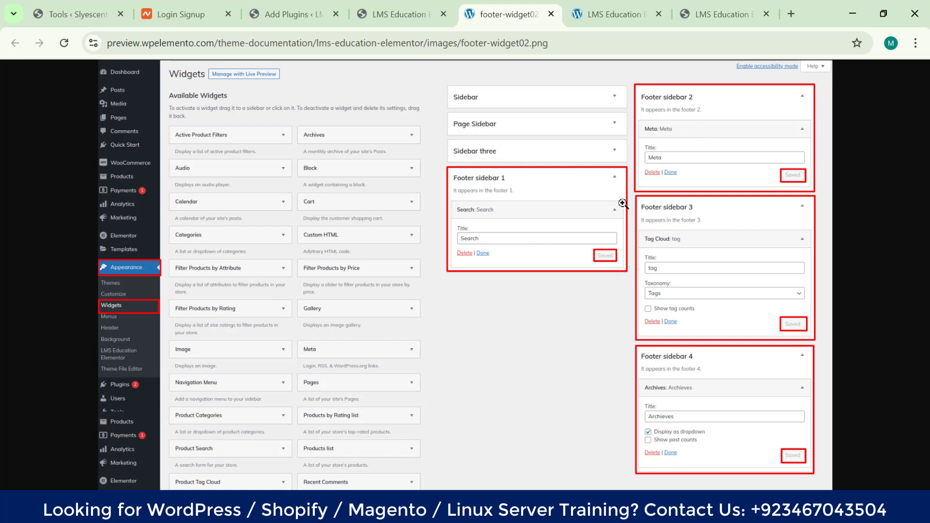
{"action": "left_click", "coordinate": [552, 16]}
{"action": "left_click", "coordinate": [525, 66]}
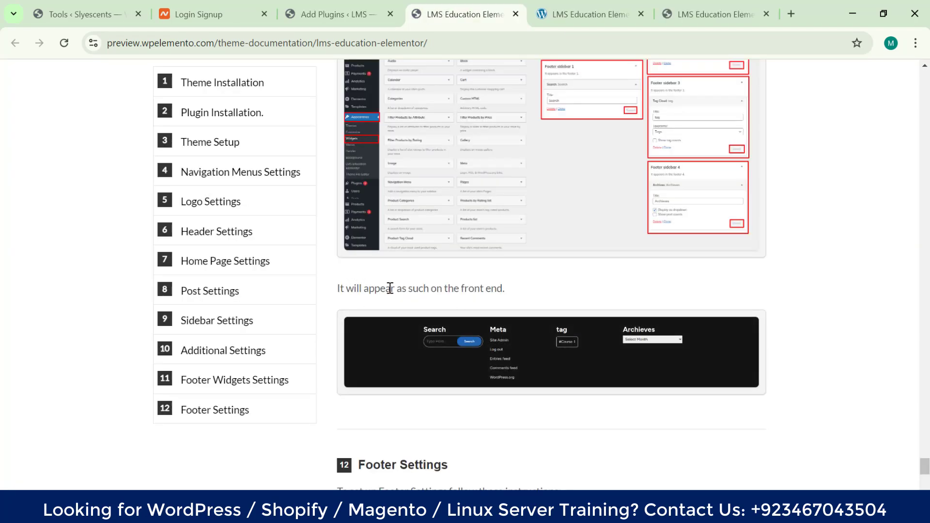
- Enlarge and close the documentation's front-end footer preview, and read the Footer Settings section on copyright text and the footer link
{"action": "left_click", "coordinate": [598, 348]}
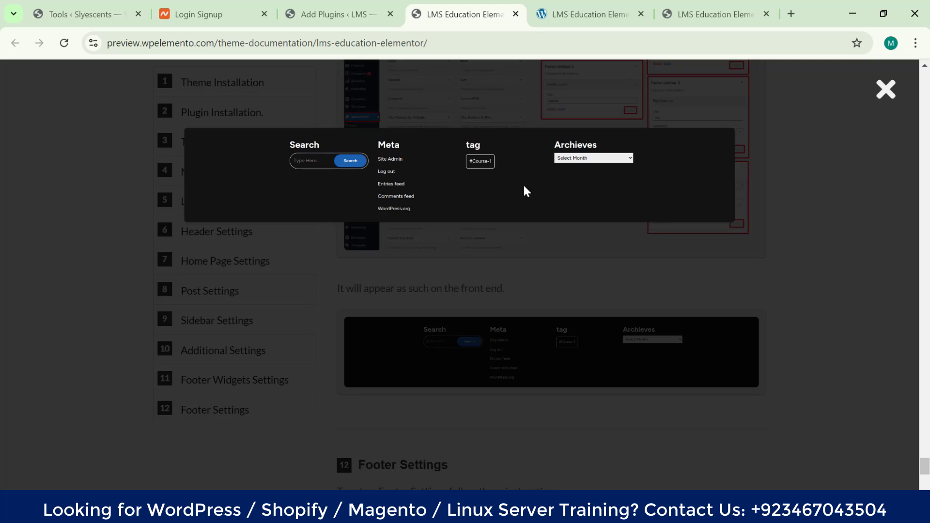
{"action": "left_click", "coordinate": [885, 90]}
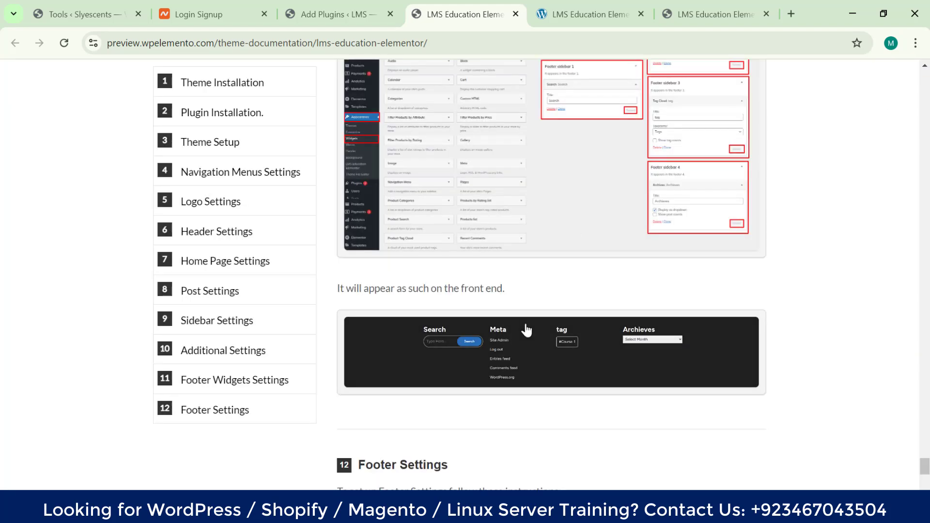
{"action": "scroll", "coordinate": [525, 328], "scroll_direction": "down", "scroll_amount": 3}
{"action": "scroll", "coordinate": [579, 237], "scroll_direction": "down", "scroll_amount": 5}
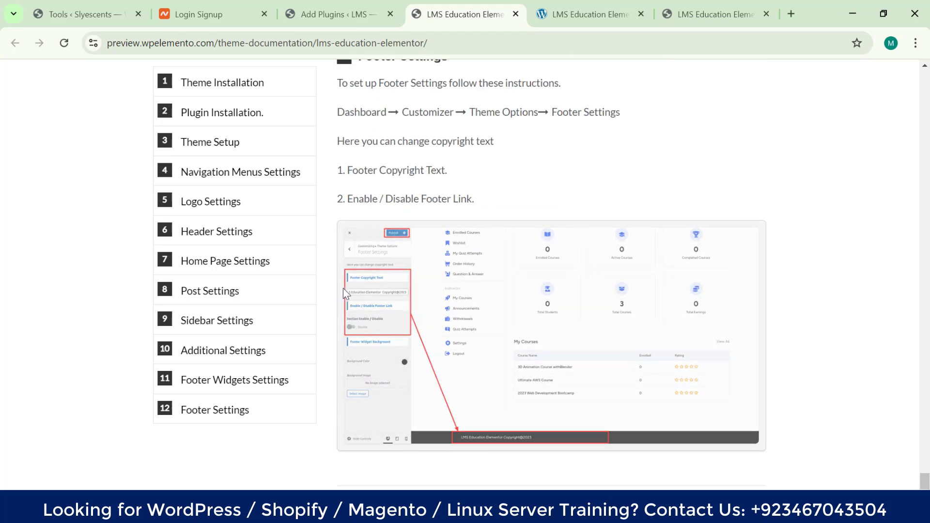
{"action": "scroll", "coordinate": [386, 250], "scroll_direction": "up", "scroll_amount": 4}
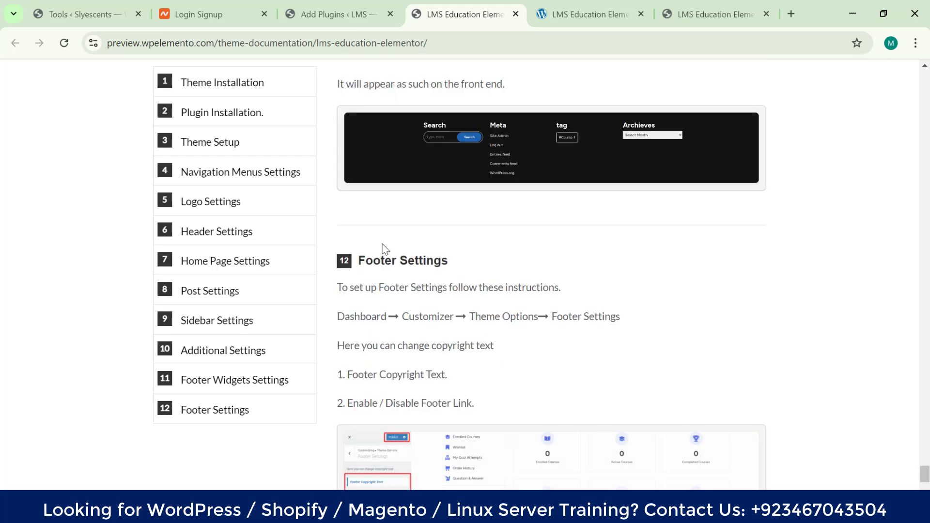
{"action": "left_click_drag", "start_coordinate": [405, 317], "coordinate": [625, 320]}
{"action": "left_click", "coordinate": [625, 320]}
{"action": "scroll", "coordinate": [495, 341], "scroll_direction": "down", "scroll_amount": 3}
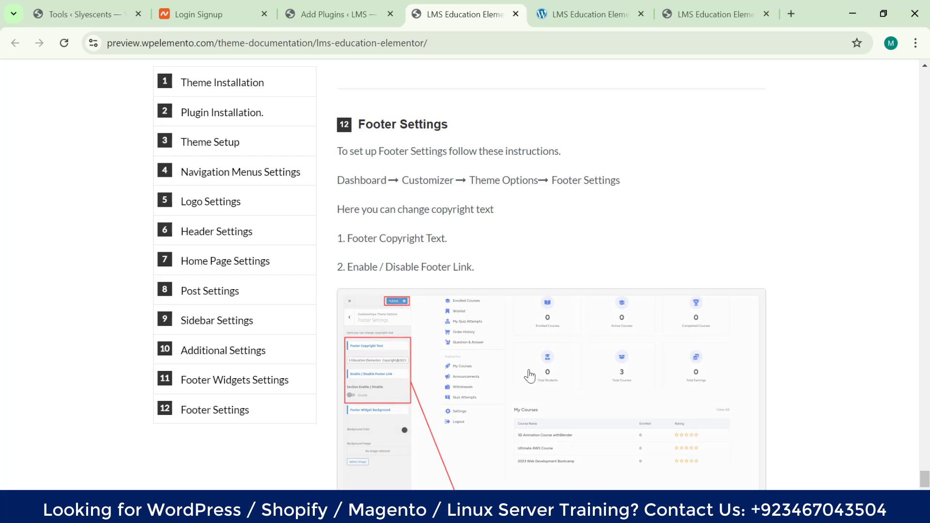
{"action": "scroll", "coordinate": [529, 376], "scroll_direction": "up", "scroll_amount": 4}
{"action": "scroll", "coordinate": [515, 227], "scroll_direction": "down", "scroll_amount": 5}
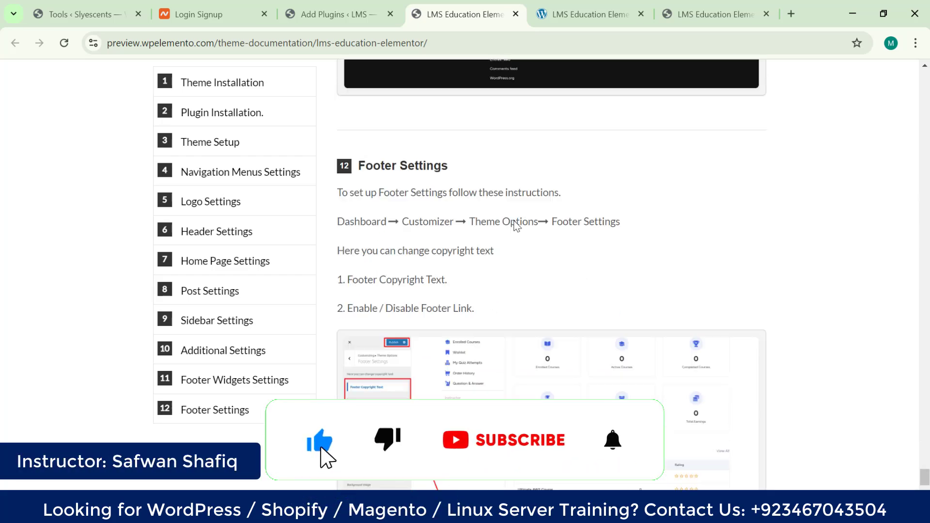
{"action": "scroll", "coordinate": [372, 295], "scroll_direction": "up", "scroll_amount": 4}
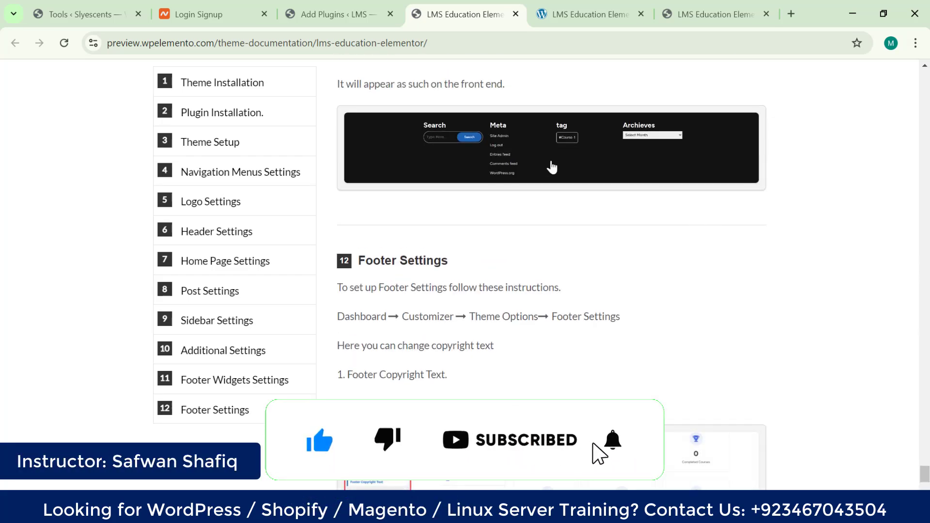
- Return to the site's plugin search results, activate the Classic Widgets plugin, and open the Appearance Widgets page
{"action": "left_click", "coordinate": [349, 6]}
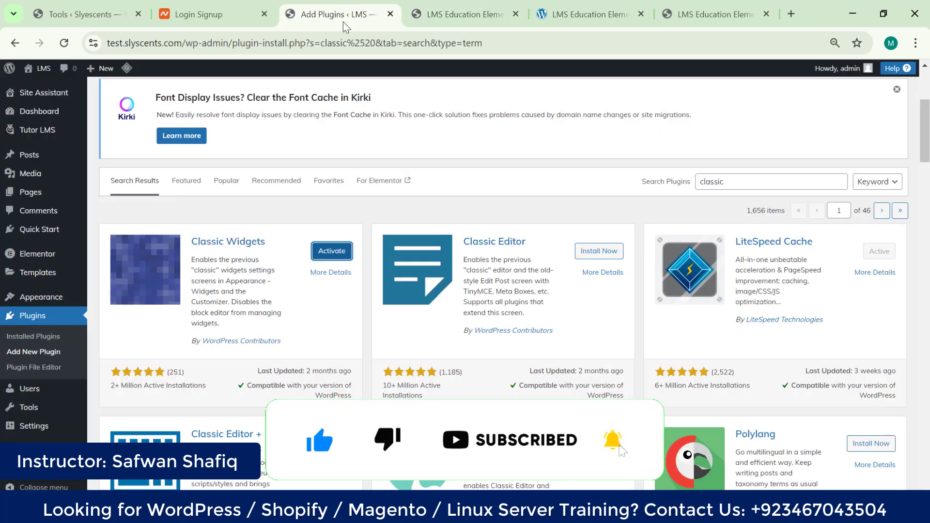
{"action": "left_click", "coordinate": [332, 251]}
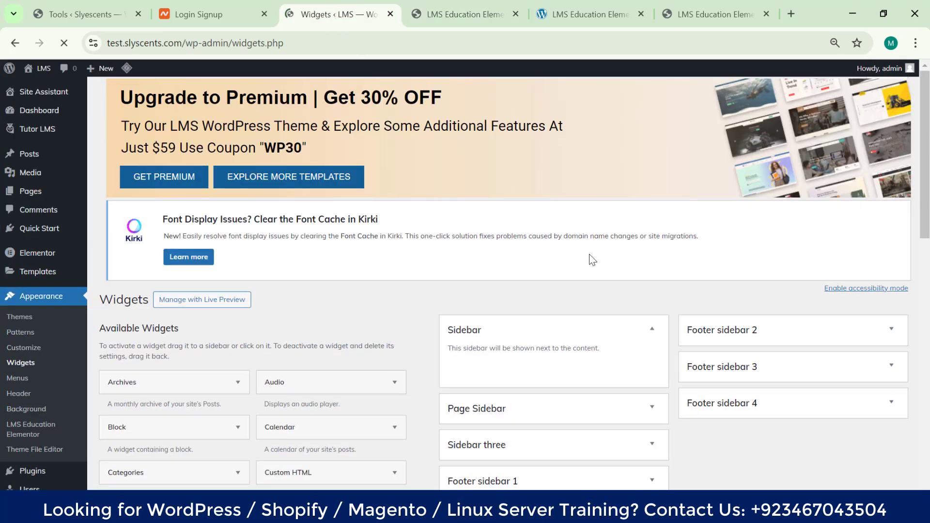
{"action": "scroll", "coordinate": [756, 189], "scroll_direction": "down", "scroll_amount": 6}
{"action": "scroll", "coordinate": [790, 208], "scroll_direction": "up", "scroll_amount": 4}
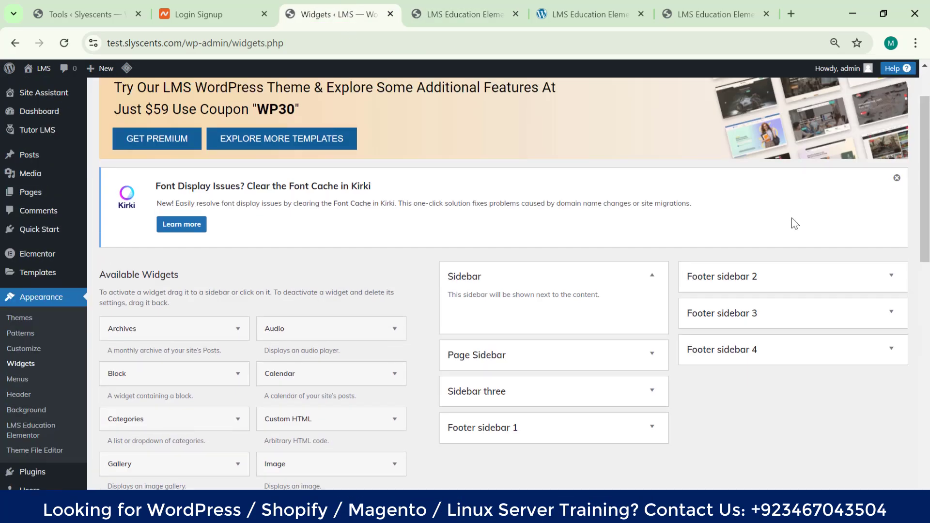
- Expand Footer sidebars 1 to 4, Sidebar three and Page Sidebar to check which widgets each area contains
{"action": "left_click", "coordinate": [536, 431]}
{"action": "scroll", "coordinate": [731, 262], "scroll_direction": "down", "scroll_amount": 3}
{"action": "left_click", "coordinate": [773, 140]}
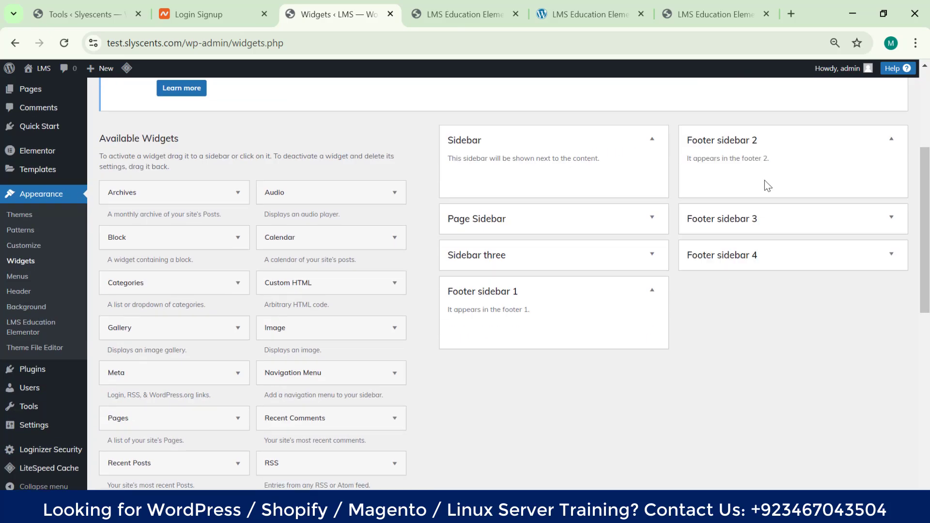
{"action": "left_click", "coordinate": [759, 221]}
{"action": "left_click", "coordinate": [713, 303]}
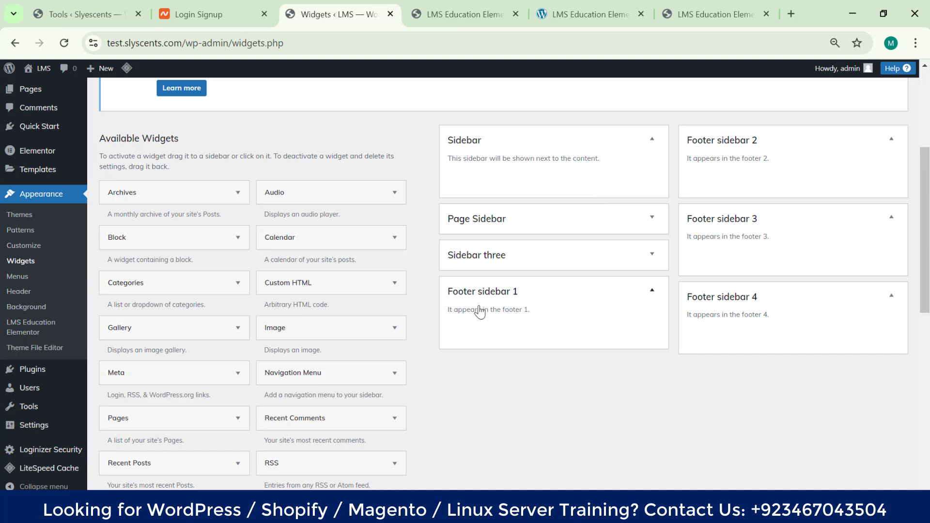
{"action": "left_click", "coordinate": [521, 255]}
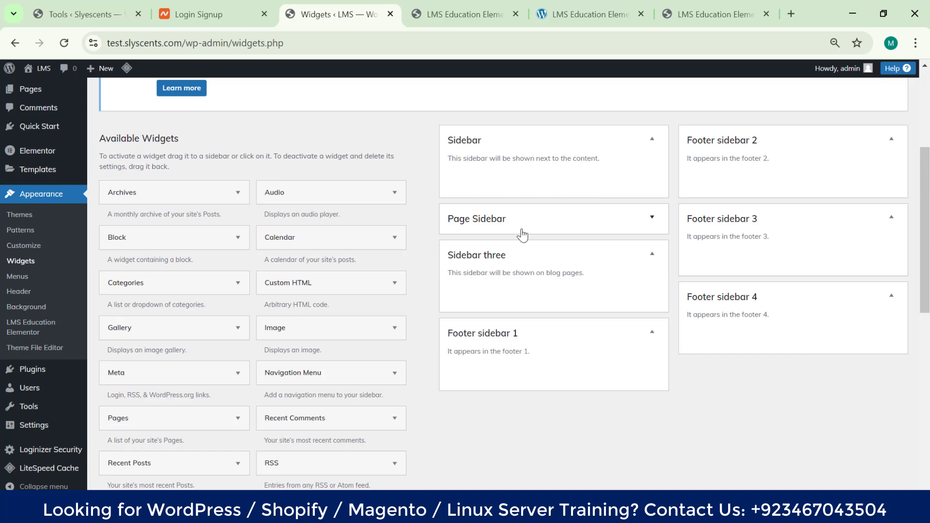
{"action": "left_click", "coordinate": [523, 236]}
{"action": "scroll", "coordinate": [48, 242], "scroll_direction": "up", "scroll_amount": 5}
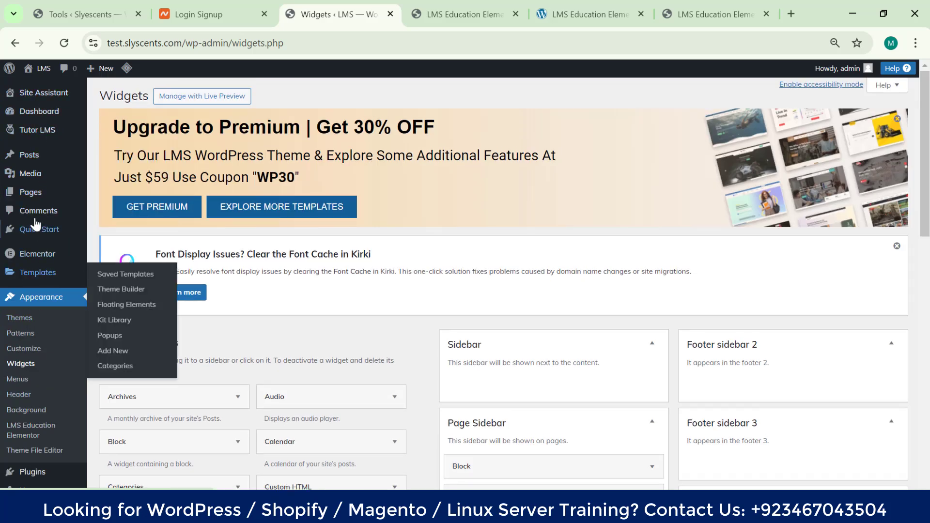
- Go to the list of all pages and open the Home front page for editing with Elementor
{"action": "scroll", "coordinate": [29, 250], "scroll_direction": "down", "scroll_amount": 4}
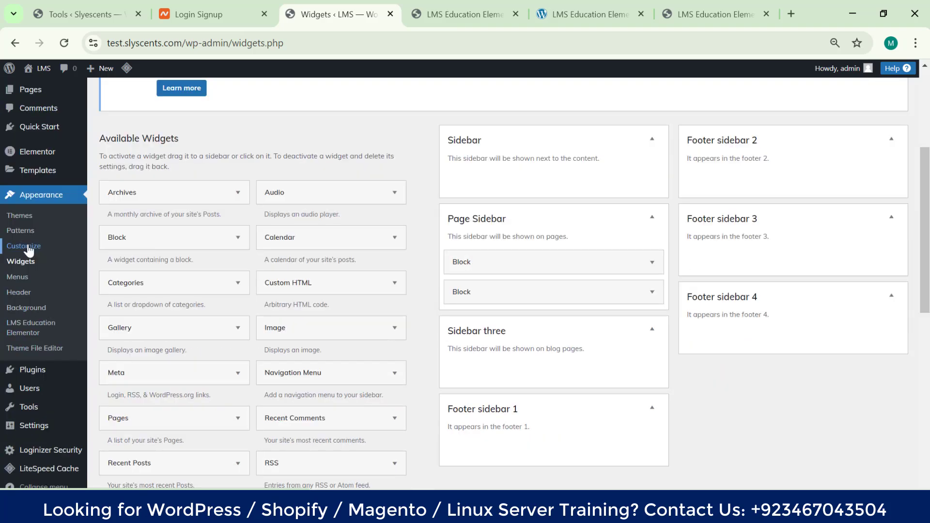
{"action": "scroll", "coordinate": [29, 251], "scroll_direction": "up", "scroll_amount": 4}
{"action": "mouse_move", "coordinate": [32, 196]}
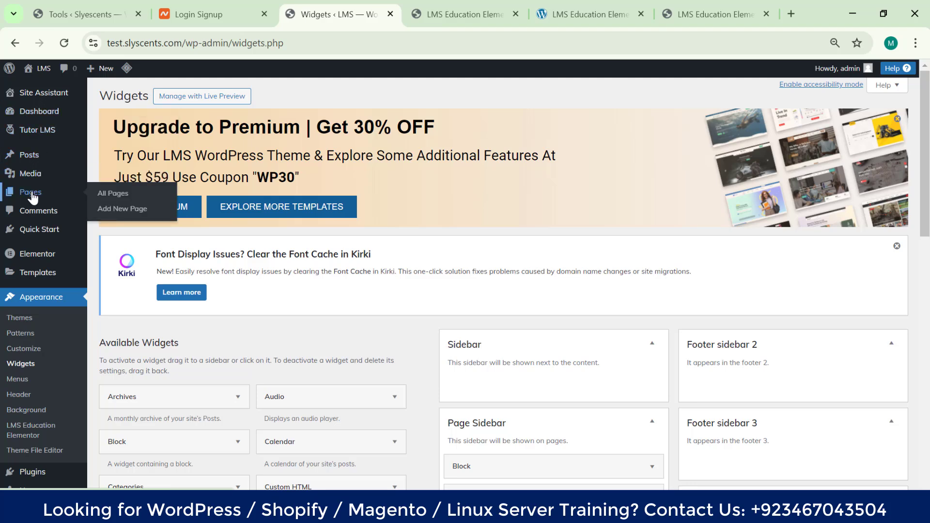
{"action": "left_click", "coordinate": [116, 199]}
{"action": "scroll", "coordinate": [190, 315], "scroll_direction": "down", "scroll_amount": 4}
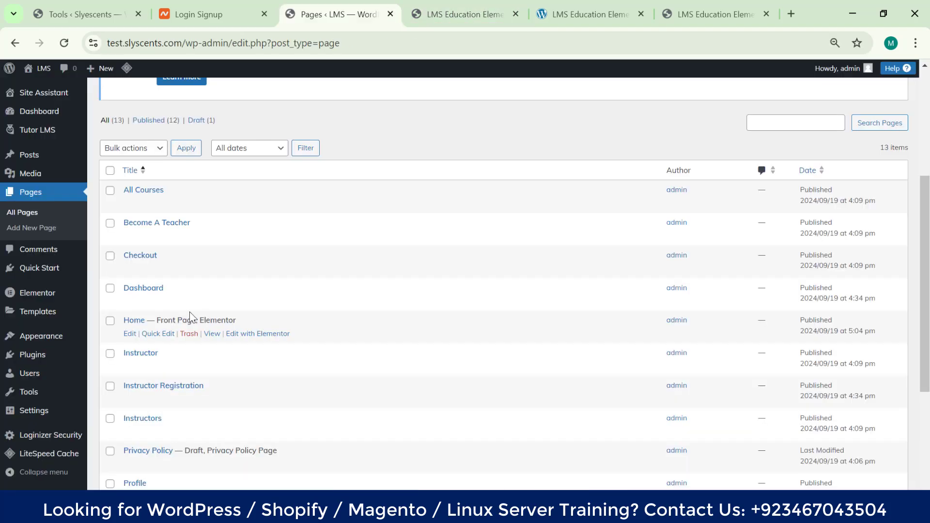
{"action": "left_click", "coordinate": [246, 334]}
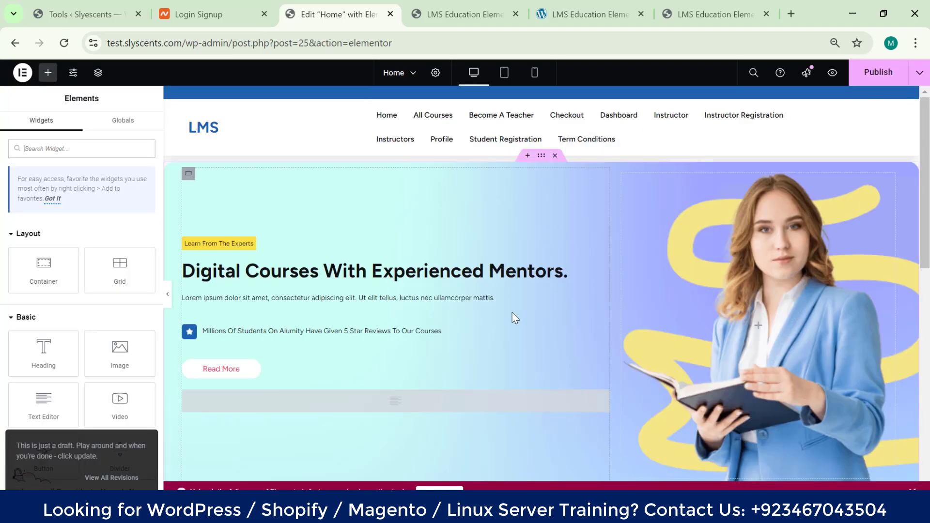
- Review the Home page from the hero banner through the course section to the empty widget drop area at its end
{"action": "scroll", "coordinate": [515, 318], "scroll_direction": "down", "scroll_amount": 3}
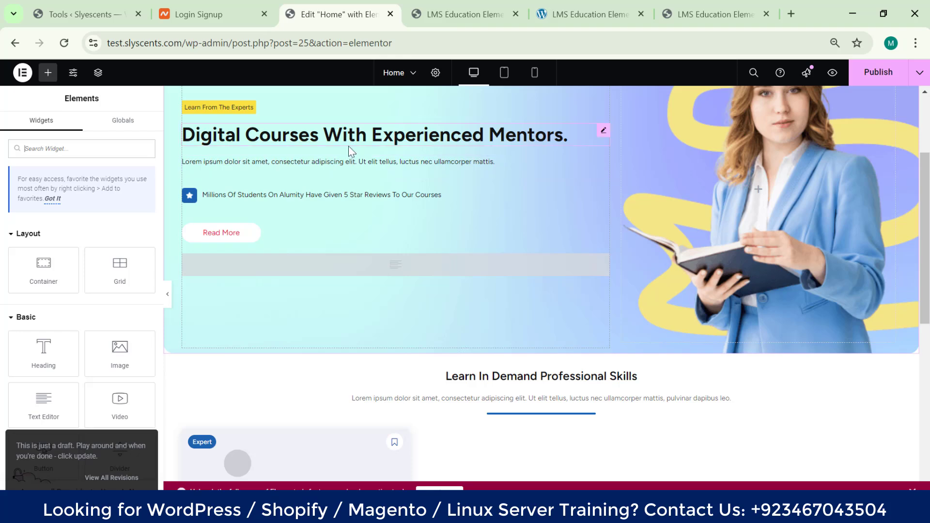
{"action": "scroll", "coordinate": [611, 238], "scroll_direction": "up", "scroll_amount": 3}
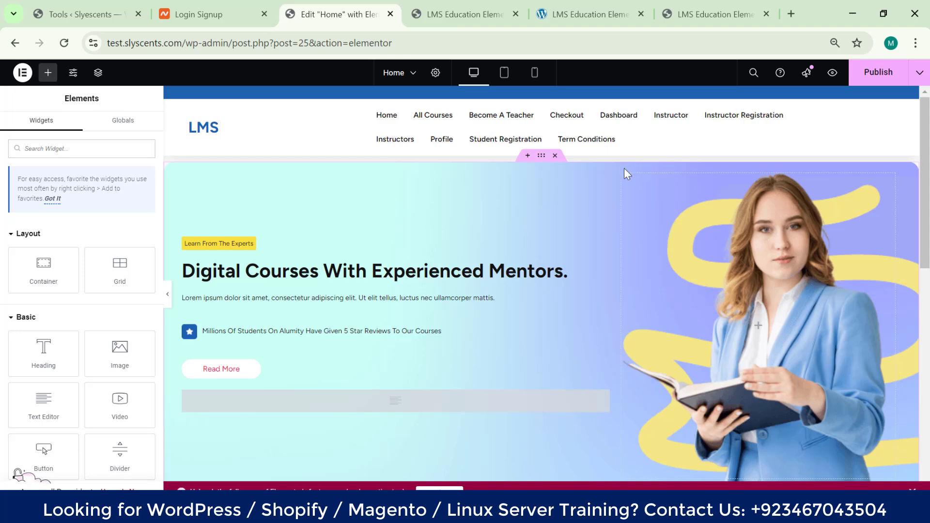
{"action": "scroll", "coordinate": [602, 271], "scroll_direction": "down", "scroll_amount": 2}
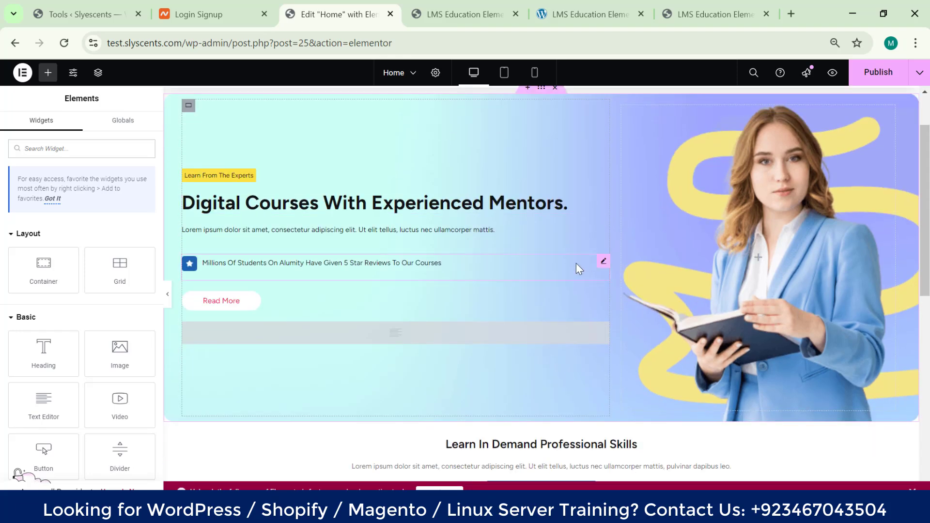
{"action": "scroll", "coordinate": [576, 269], "scroll_direction": "down", "scroll_amount": 6}
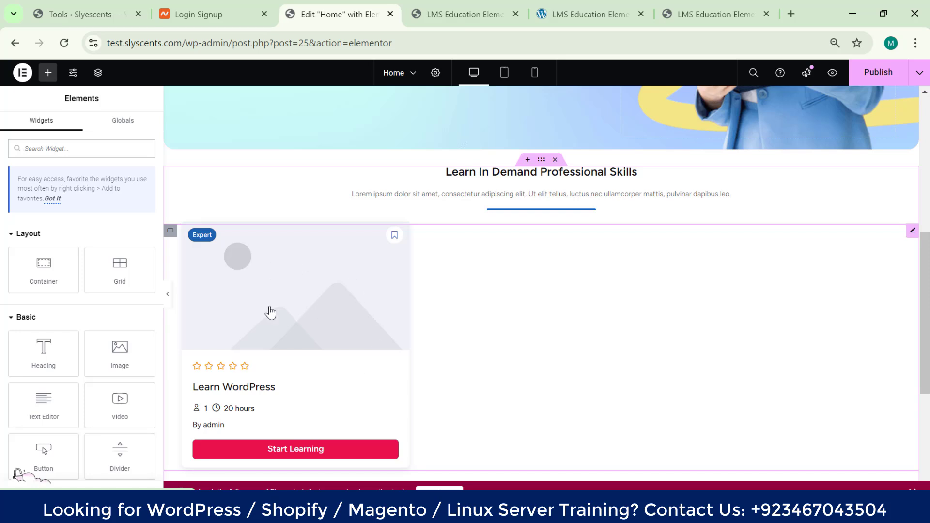
{"action": "scroll", "coordinate": [271, 313], "scroll_direction": "down", "scroll_amount": 5}
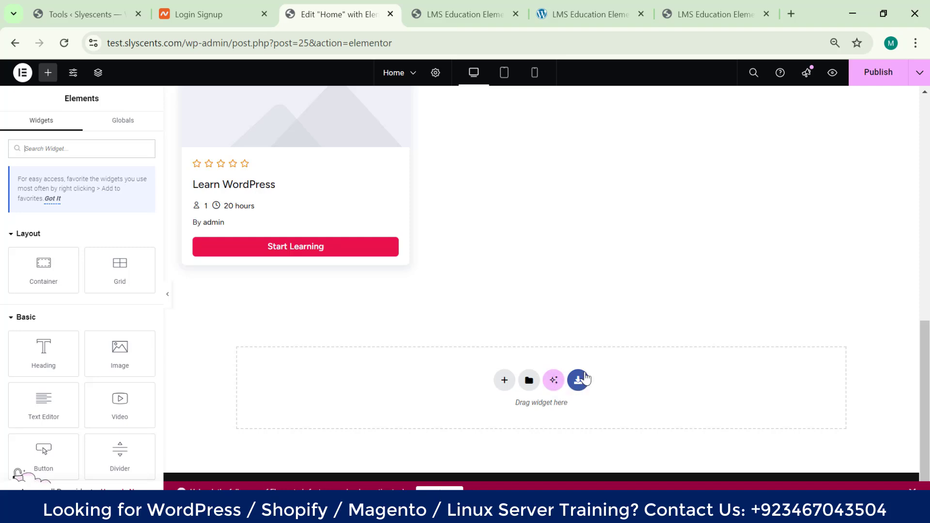
- Search the WPElemento Importer template library for "lms" and open the demo of the LMS WordPress Theme
{"action": "left_click", "coordinate": [578, 381]}
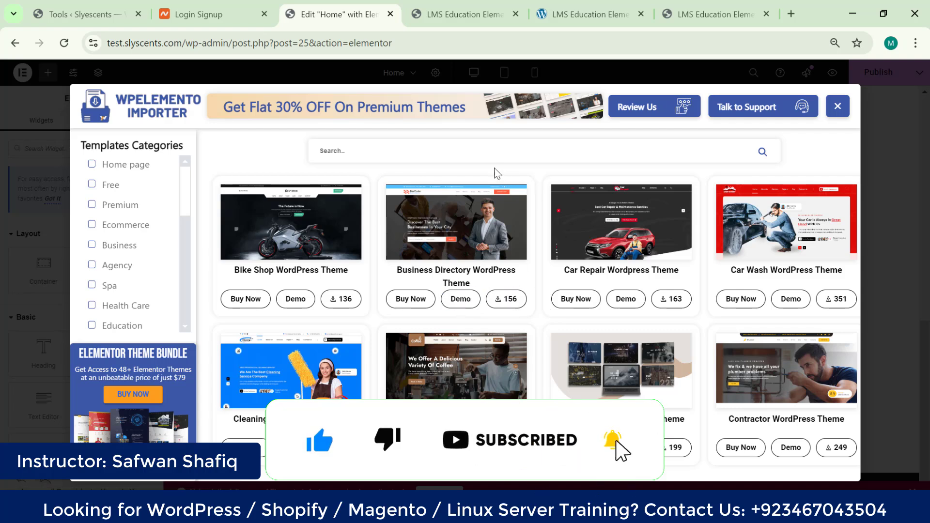
{"action": "left_click", "coordinate": [480, 150]}
{"action": "type", "text": "lms"}
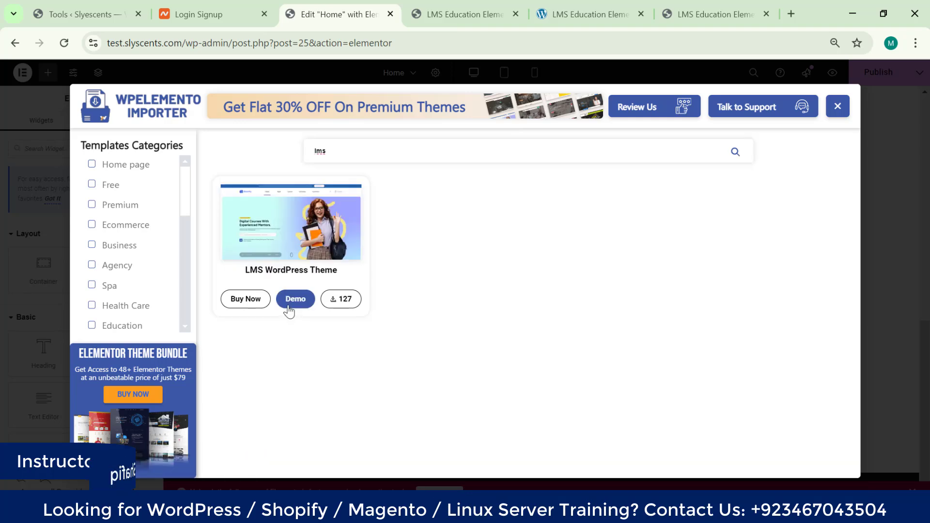
{"action": "left_click", "coordinate": [294, 299]}
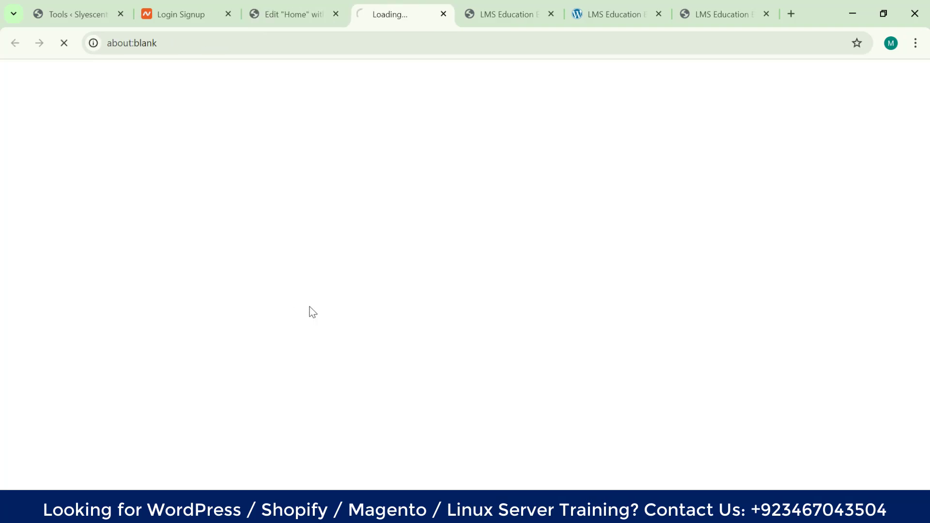
- Examine the LMS theme demo site's feature blocks, course listings, instructor section and footer columns
{"action": "left_click", "coordinate": [293, 2]}
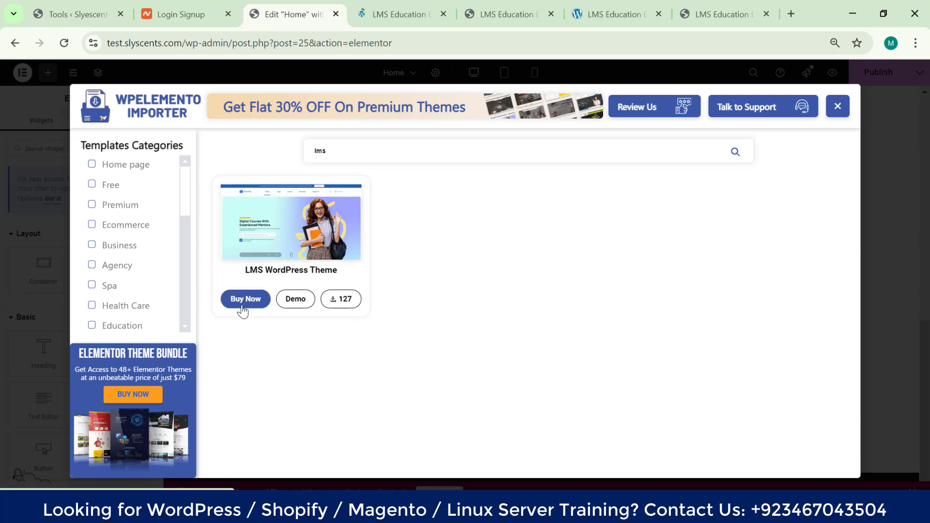
{"action": "left_click", "coordinate": [403, 12]}
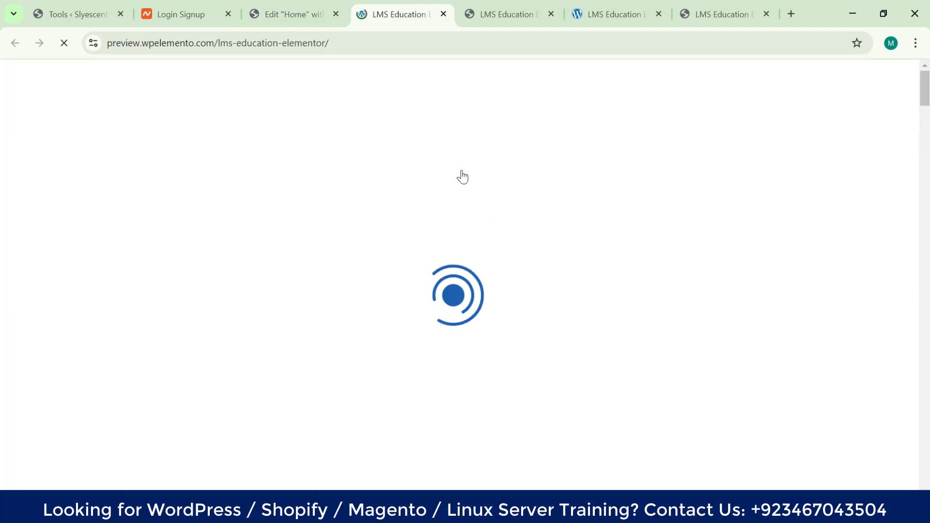
{"action": "scroll", "coordinate": [439, 179], "scroll_direction": "down", "scroll_amount": 1}
{"action": "scroll", "coordinate": [440, 182], "scroll_direction": "down", "scroll_amount": 5}
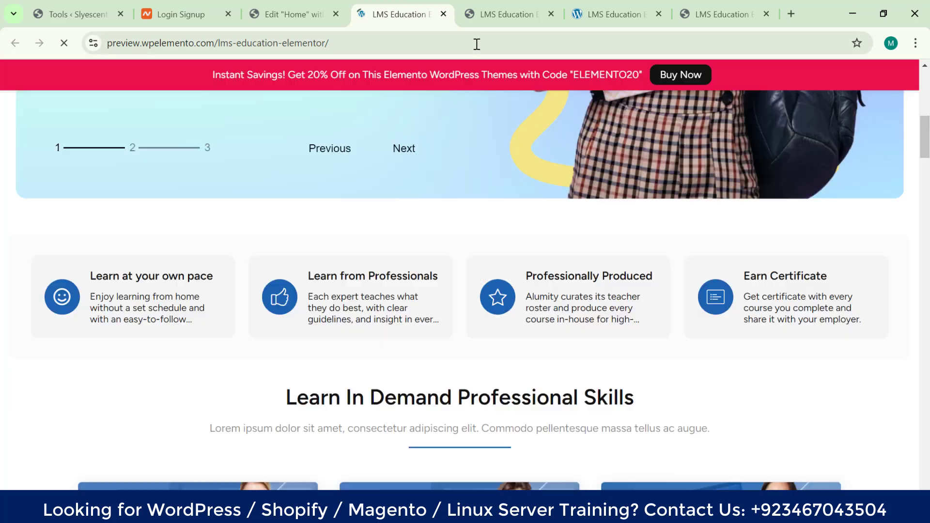
{"action": "scroll", "coordinate": [464, 252], "scroll_direction": "down", "scroll_amount": 20}
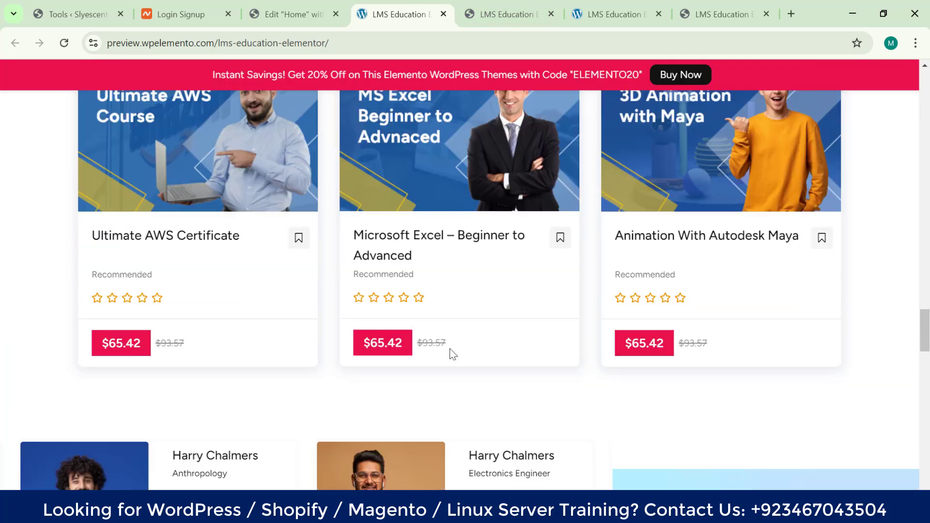
{"action": "scroll", "coordinate": [451, 335], "scroll_direction": "down", "scroll_amount": 10}
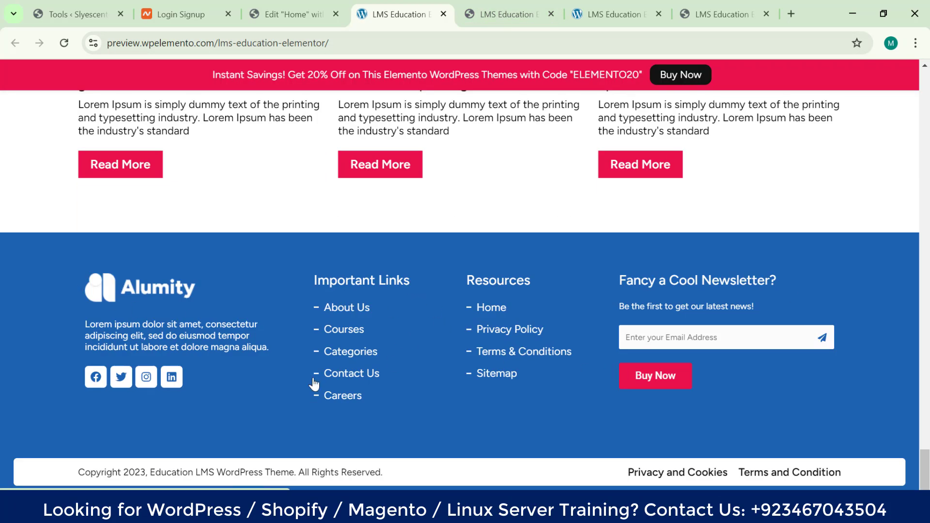
{"action": "scroll", "coordinate": [291, 255], "scroll_direction": "up", "scroll_amount": 10}
- Return to the Home page editor, clear the template search term and close the WPElemento Importer
{"action": "left_click", "coordinate": [294, 14]}
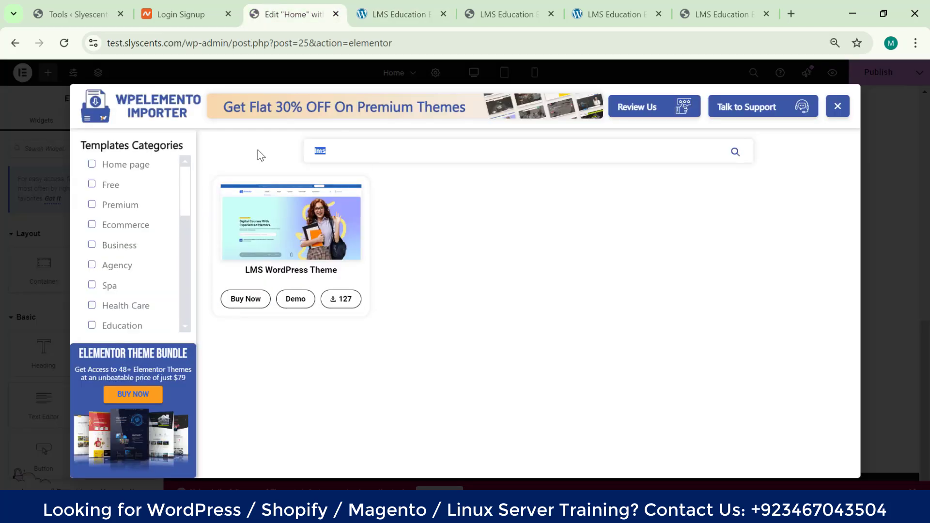
{"action": "key", "text": "BackSpace"}
{"action": "left_click", "coordinate": [837, 107]}
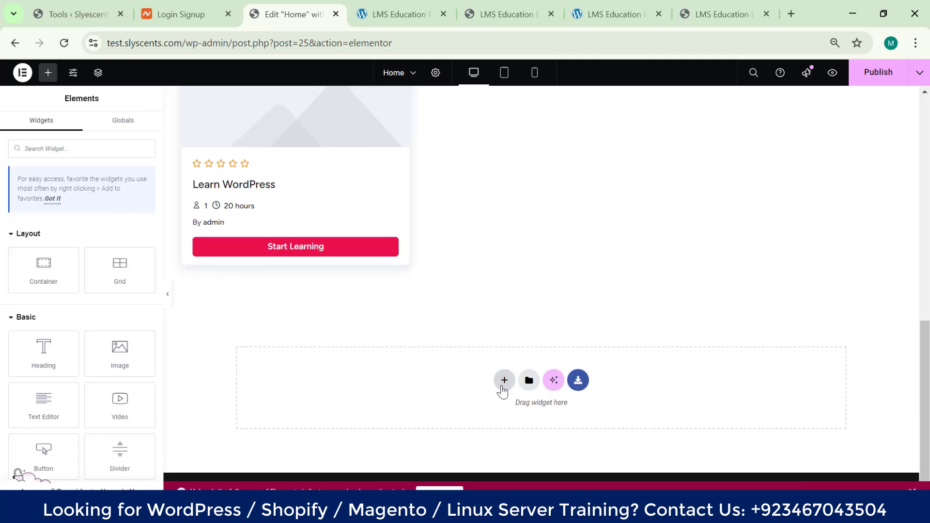
- Switch from the Home page editor to the LMS Education demo home page and examine its Frequently Asked Questions section
{"action": "scroll", "coordinate": [481, 251], "scroll_direction": "up", "scroll_amount": 10}
{"action": "scroll", "coordinate": [482, 251], "scroll_direction": "down", "scroll_amount": 10}
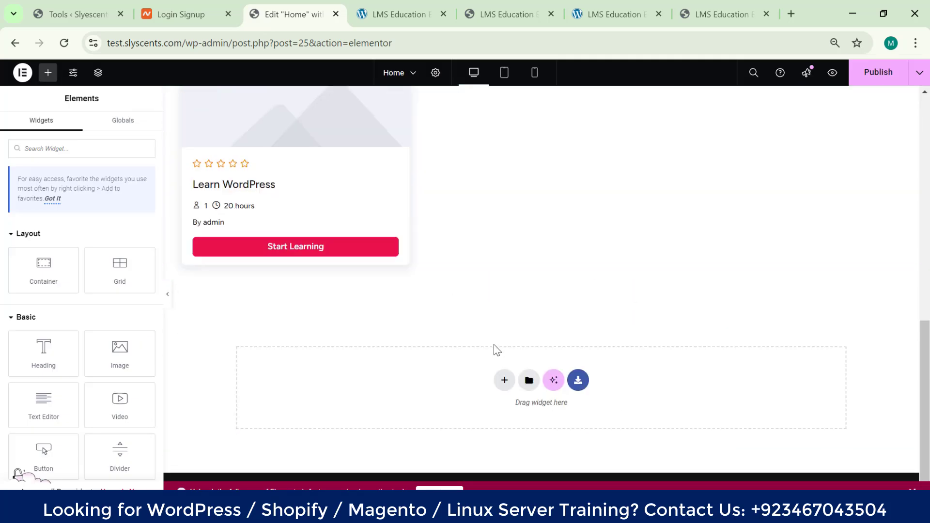
{"action": "scroll", "coordinate": [494, 344], "scroll_direction": "up", "scroll_amount": 10}
{"action": "left_click", "coordinate": [540, 6]}
{"action": "left_click", "coordinate": [413, 14]}
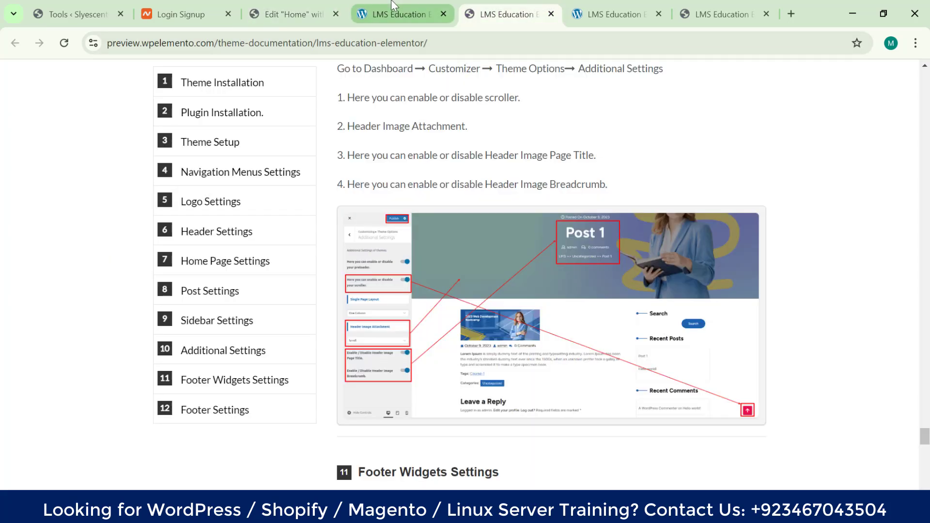
{"action": "scroll", "coordinate": [508, 243], "scroll_direction": "down", "scroll_amount": 5}
{"action": "scroll", "coordinate": [345, 270], "scroll_direction": "up", "scroll_amount": 5}
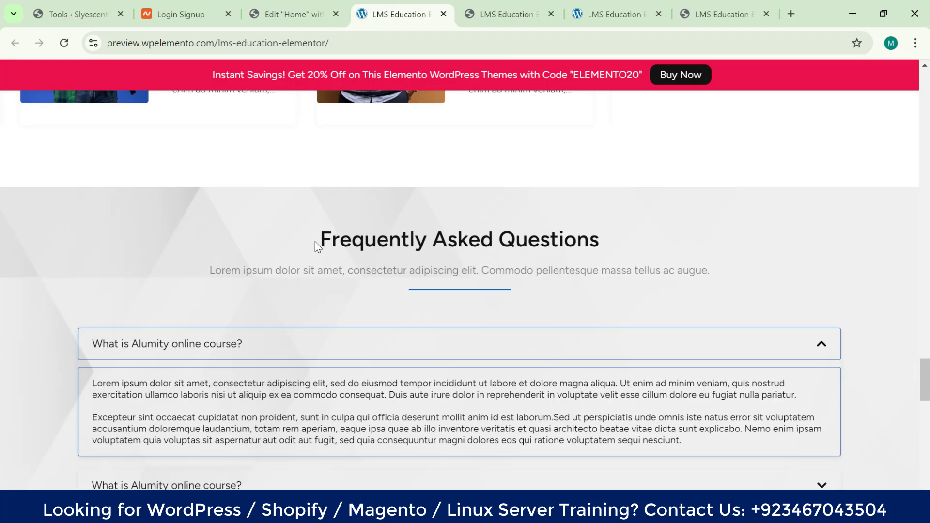
{"action": "left_click_drag", "start_coordinate": [318, 247], "coordinate": [645, 239]}
{"action": "scroll", "coordinate": [399, 204], "scroll_direction": "down", "scroll_amount": 4}
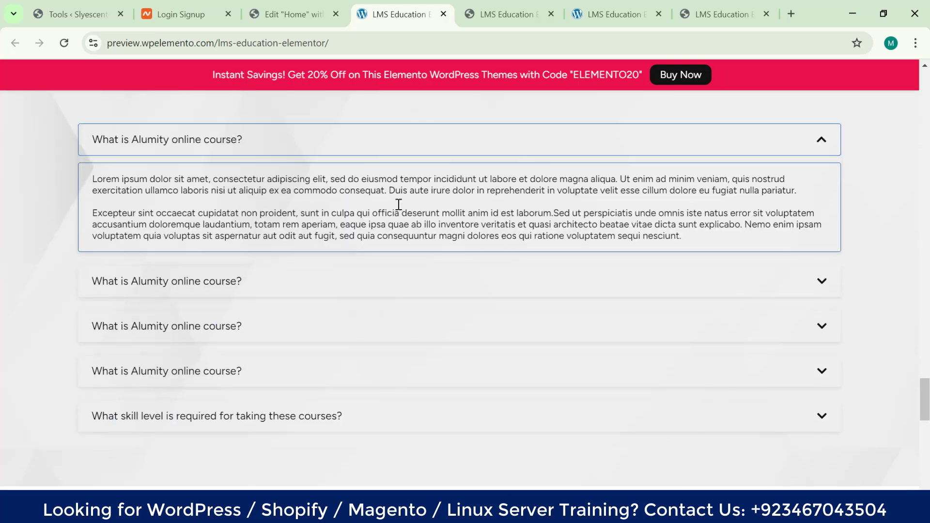
{"action": "scroll", "coordinate": [214, 320], "scroll_direction": "up", "scroll_amount": 3}
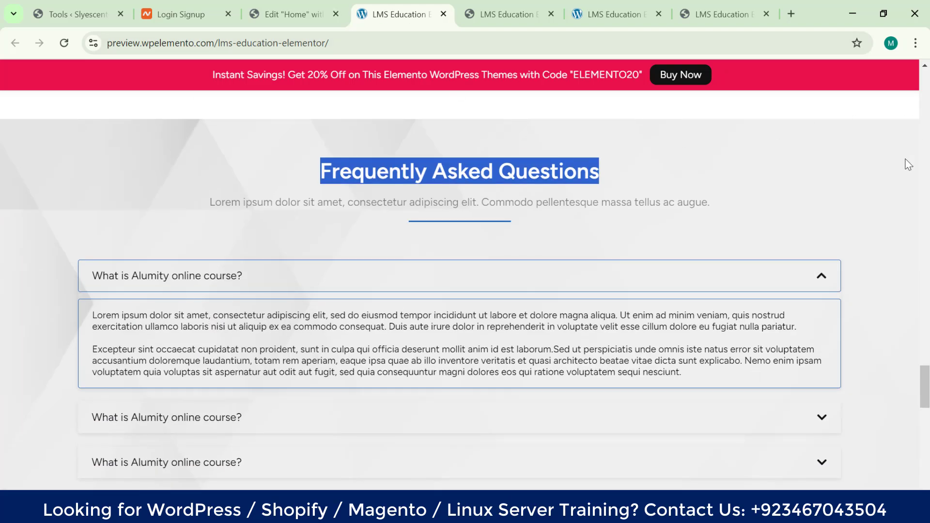
- Compare the end of the Home page in the editor with the demo's FAQ accordion, expanding its second question
{"action": "left_click", "coordinate": [293, 14]}
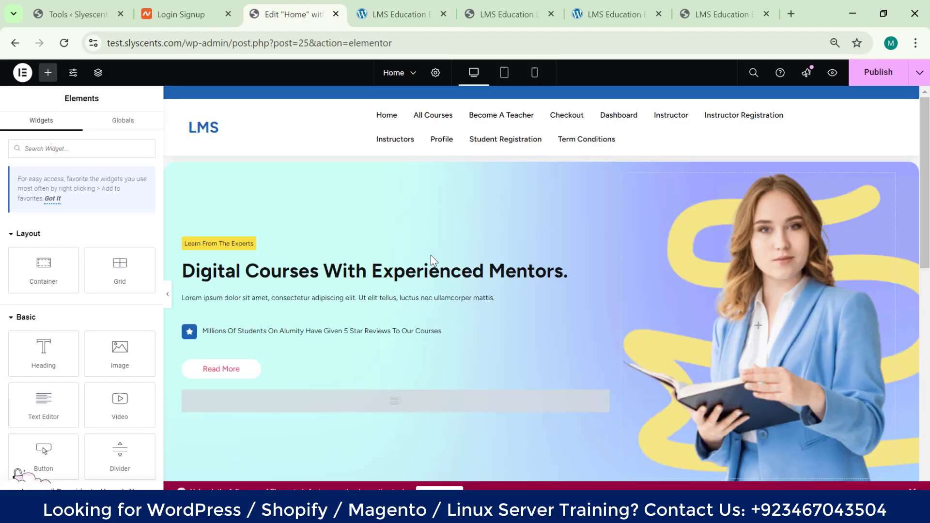
{"action": "scroll", "coordinate": [524, 383], "scroll_direction": "down", "scroll_amount": 10}
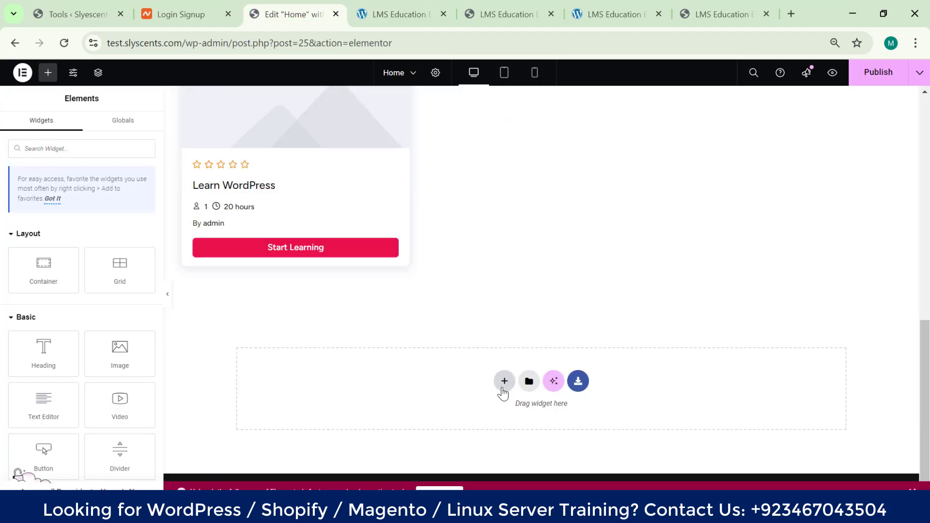
{"action": "left_click", "coordinate": [395, 14]}
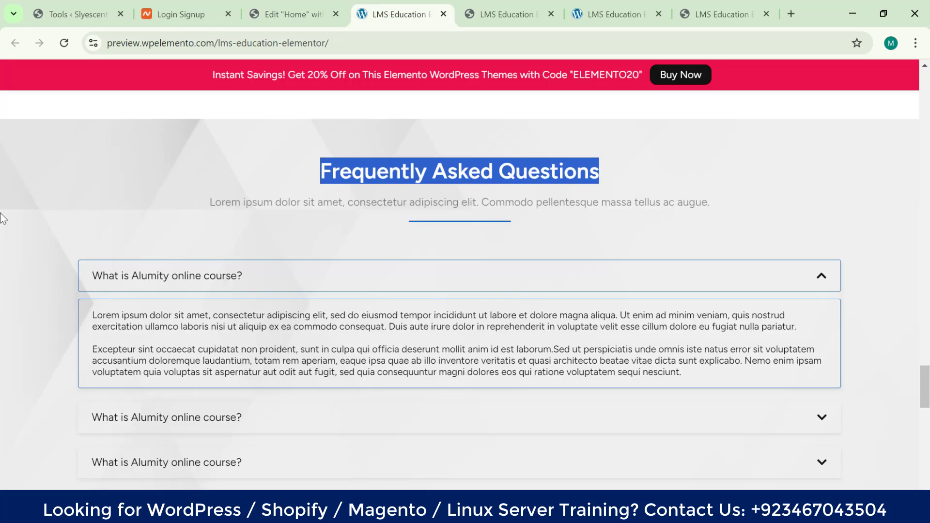
{"action": "scroll", "coordinate": [762, 222], "scroll_direction": "down", "scroll_amount": 4}
{"action": "scroll", "coordinate": [374, 237], "scroll_direction": "up", "scroll_amount": 3}
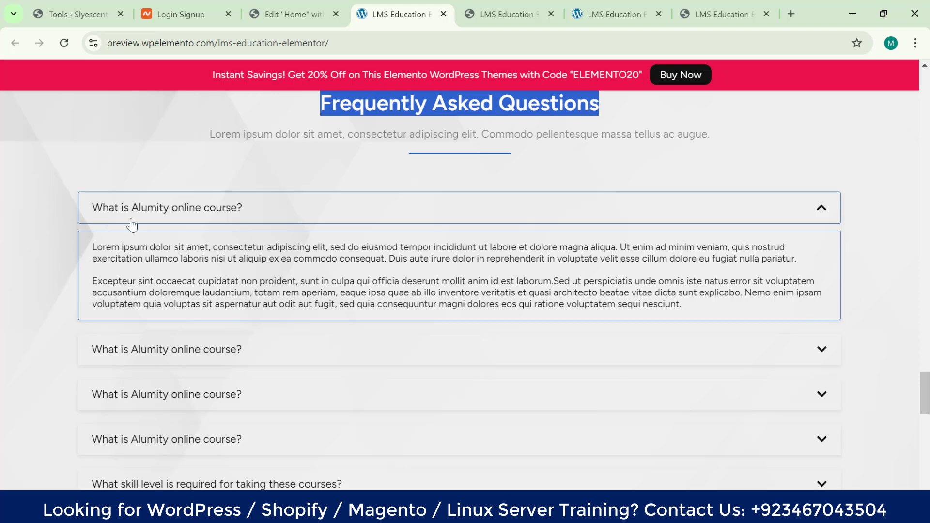
{"action": "scroll", "coordinate": [514, 291], "scroll_direction": "down", "scroll_amount": 4}
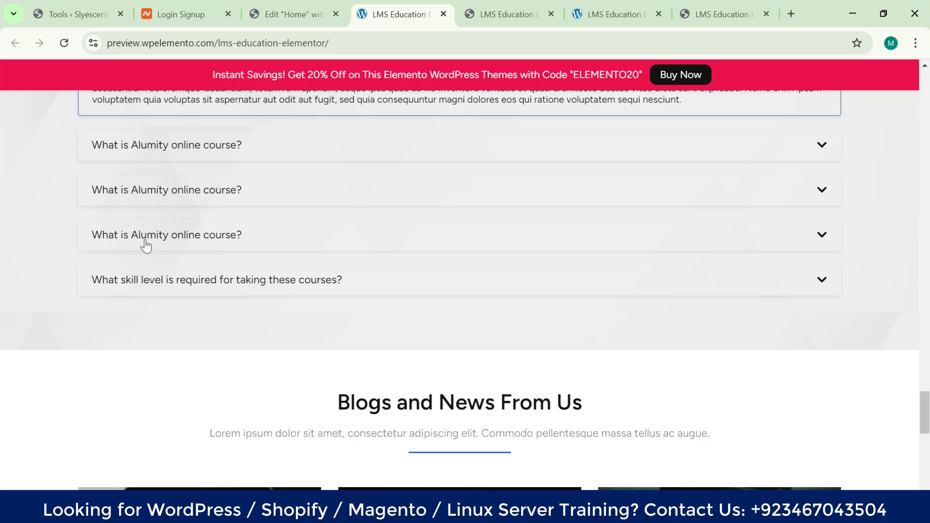
{"action": "scroll", "coordinate": [143, 243], "scroll_direction": "up", "scroll_amount": 3}
{"action": "left_click", "coordinate": [375, 288]}
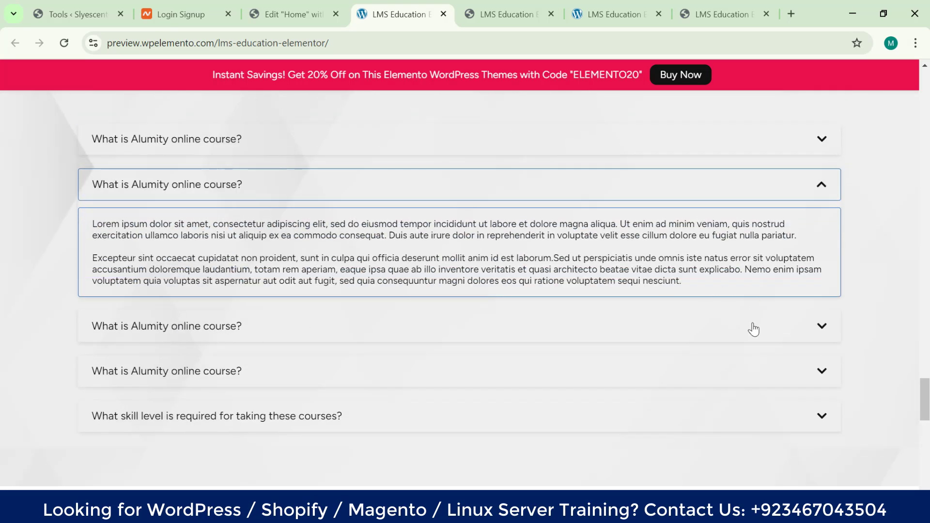
{"action": "scroll", "coordinate": [478, 229], "scroll_direction": "up", "scroll_amount": 3}
{"action": "scroll", "coordinate": [478, 229], "scroll_direction": "down", "scroll_amount": 7}
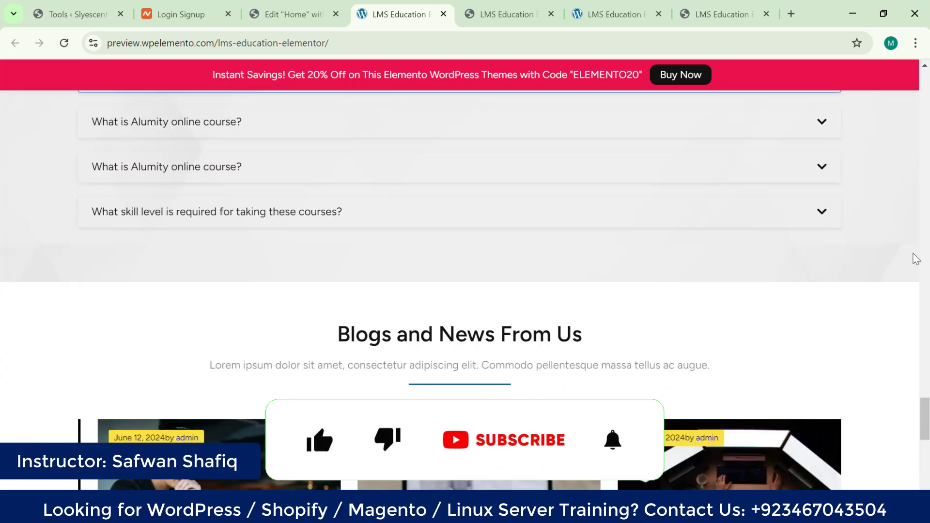
- Examine the heading, subtitle and post cards of the demo's Blogs and News From Us section
{"action": "scroll", "coordinate": [624, 220], "scroll_direction": "up", "scroll_amount": 3}
{"action": "scroll", "coordinate": [569, 197], "scroll_direction": "down", "scroll_amount": 7}
{"action": "scroll", "coordinate": [430, 223], "scroll_direction": "up", "scroll_amount": 1}
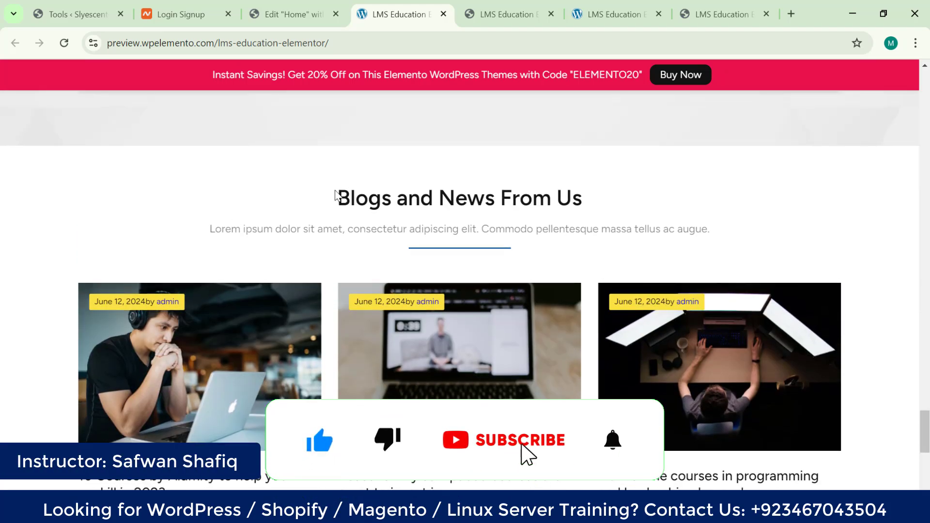
{"action": "left_click_drag", "start_coordinate": [338, 196], "coordinate": [583, 194]}
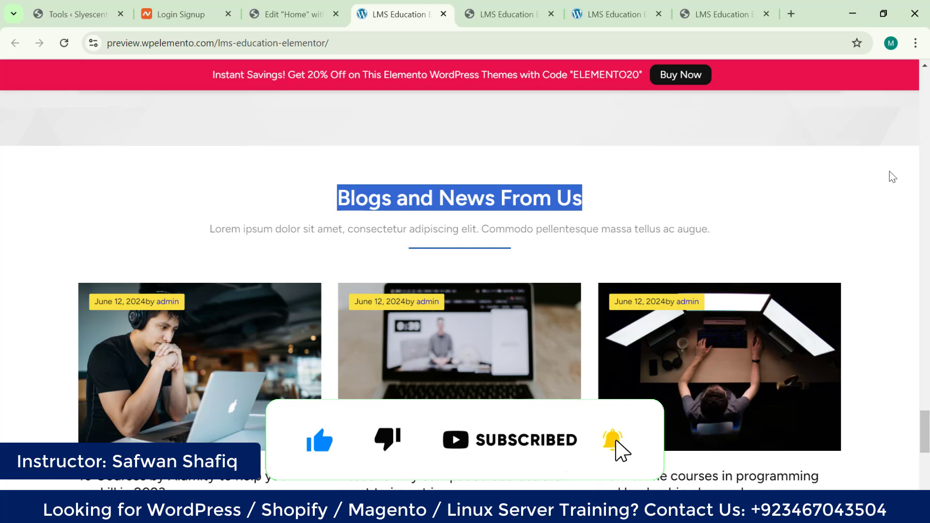
{"action": "left_click", "coordinate": [720, 204]}
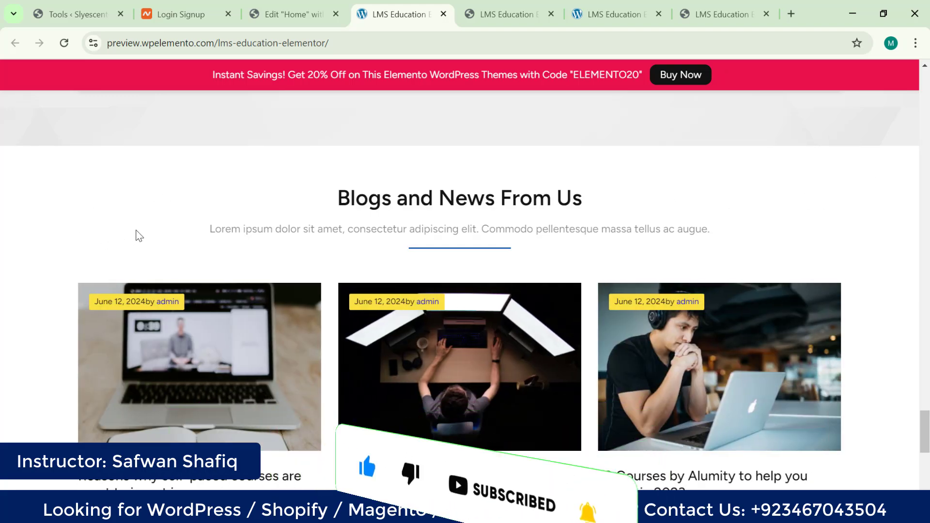
{"action": "left_click_drag", "start_coordinate": [140, 236], "coordinate": [762, 225]}
{"action": "scroll", "coordinate": [391, 328], "scroll_direction": "down", "scroll_amount": 1}
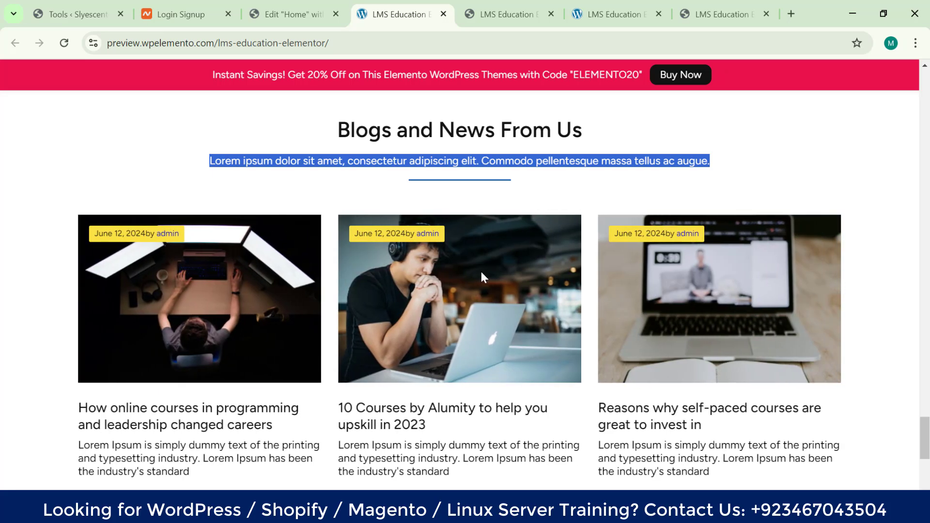
- Return to the Home page editor, search the widgets for "post" and clear the search term
{"action": "left_click", "coordinate": [291, 14]}
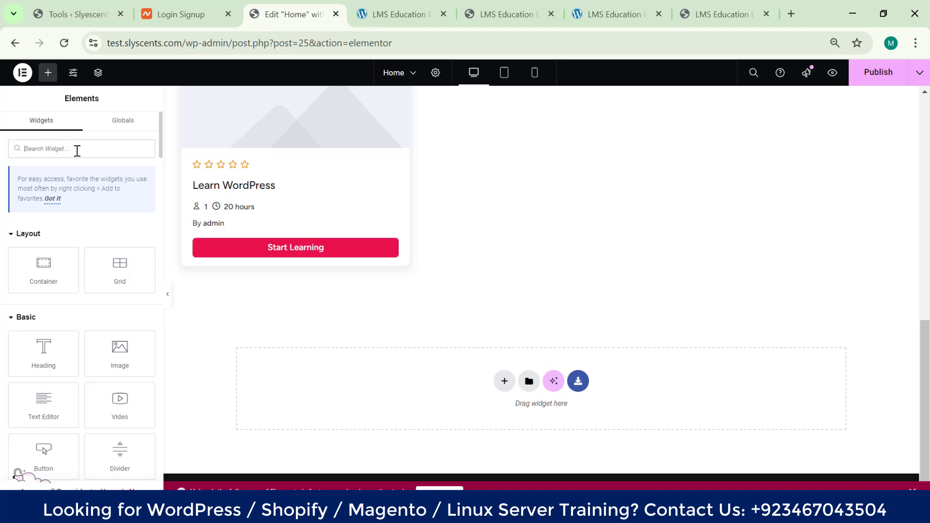
{"action": "type", "text": "post"}
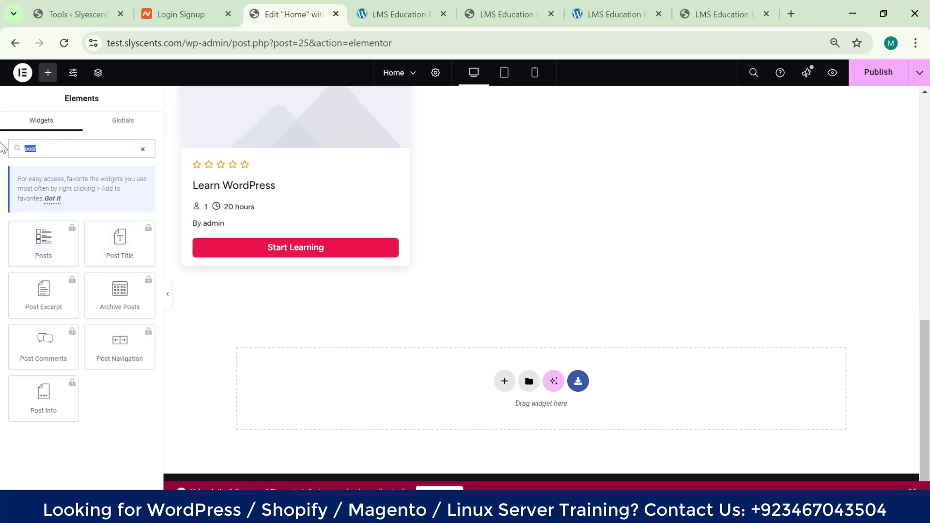
{"action": "key", "text": "BackSpace"}
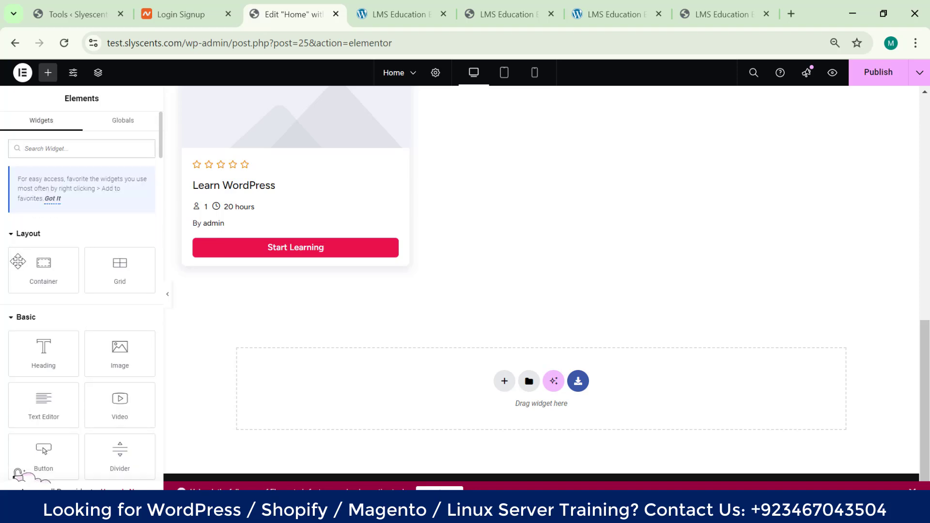
- Collapse the Layout, Basic, General and Link In Bio widget categories and examine the available Tutor LMS widgets
{"action": "left_click", "coordinate": [11, 234]}
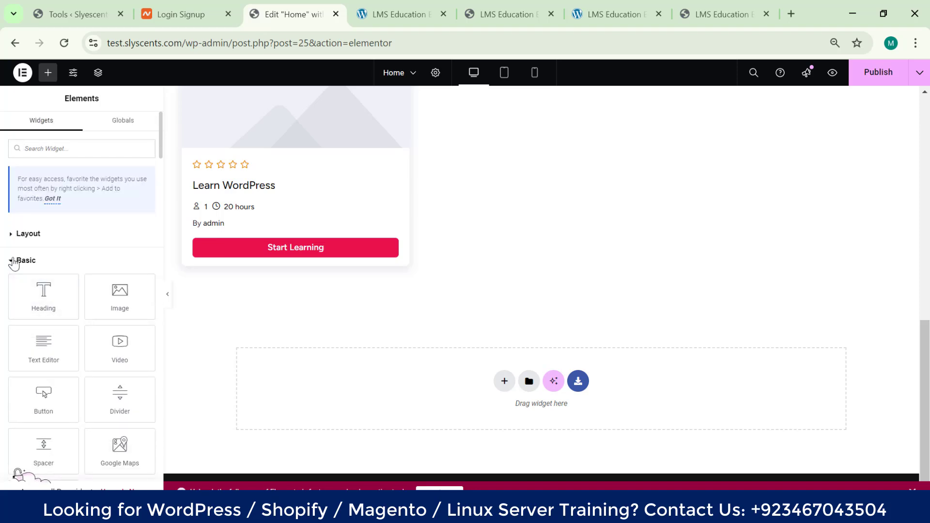
{"action": "left_click", "coordinate": [12, 261]}
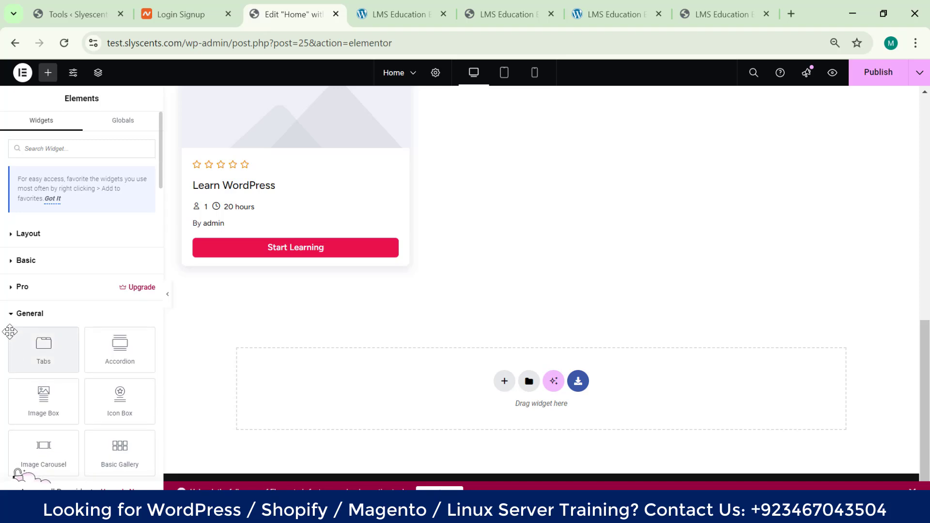
{"action": "left_click", "coordinate": [11, 315]}
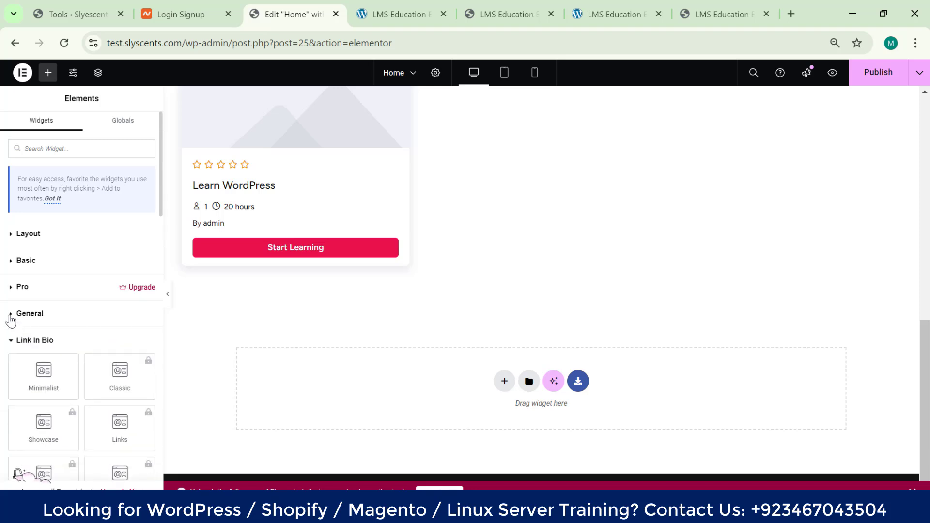
{"action": "left_click", "coordinate": [11, 341]}
{"action": "scroll", "coordinate": [49, 293], "scroll_direction": "down", "scroll_amount": 4}
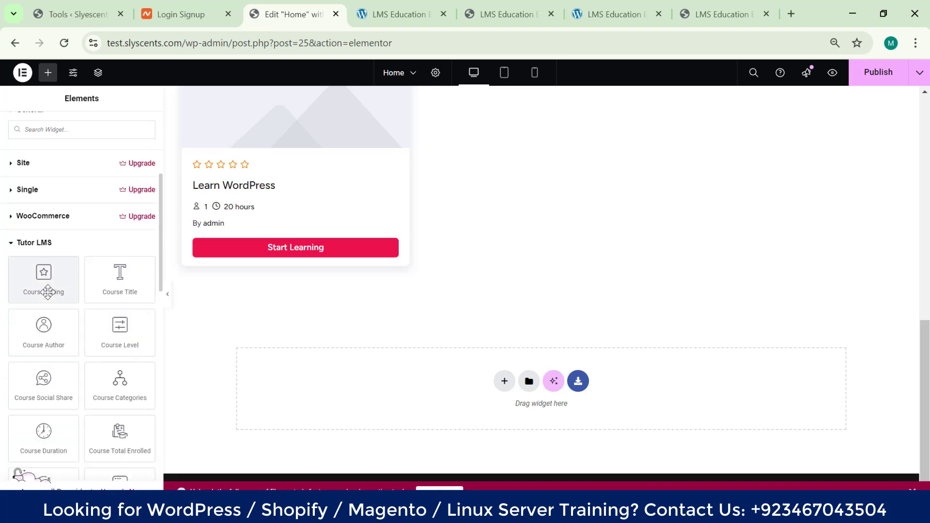
{"action": "left_click", "coordinate": [12, 243]}
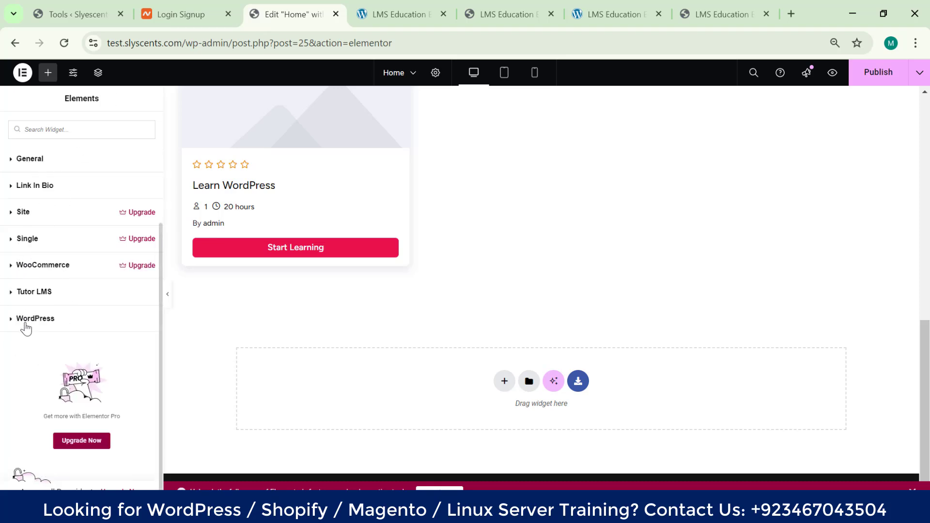
{"action": "left_click", "coordinate": [10, 293]}
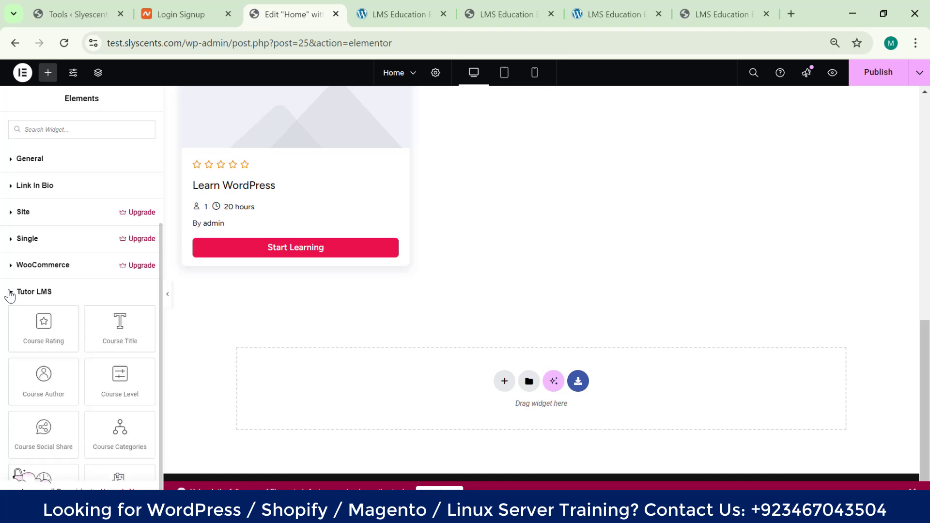
{"action": "scroll", "coordinate": [78, 272], "scroll_direction": "down", "scroll_amount": 3}
{"action": "scroll", "coordinate": [85, 242], "scroll_direction": "up", "scroll_amount": 2}
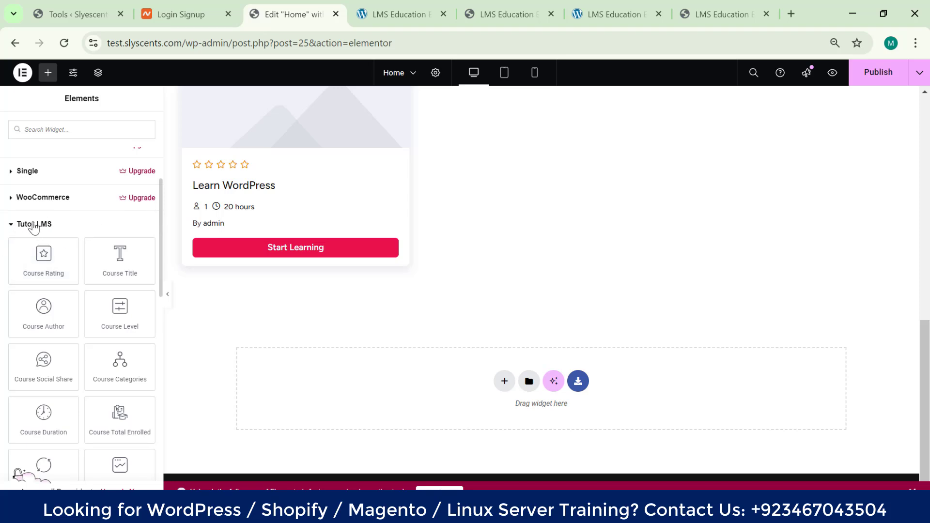
{"action": "scroll", "coordinate": [72, 304], "scroll_direction": "down", "scroll_amount": 1}
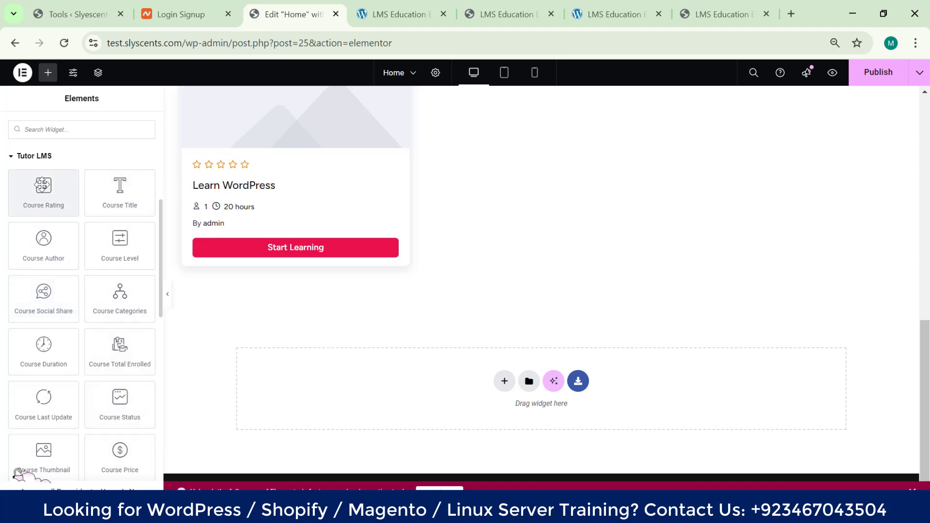
{"action": "scroll", "coordinate": [49, 203], "scroll_direction": "up", "scroll_amount": 1}
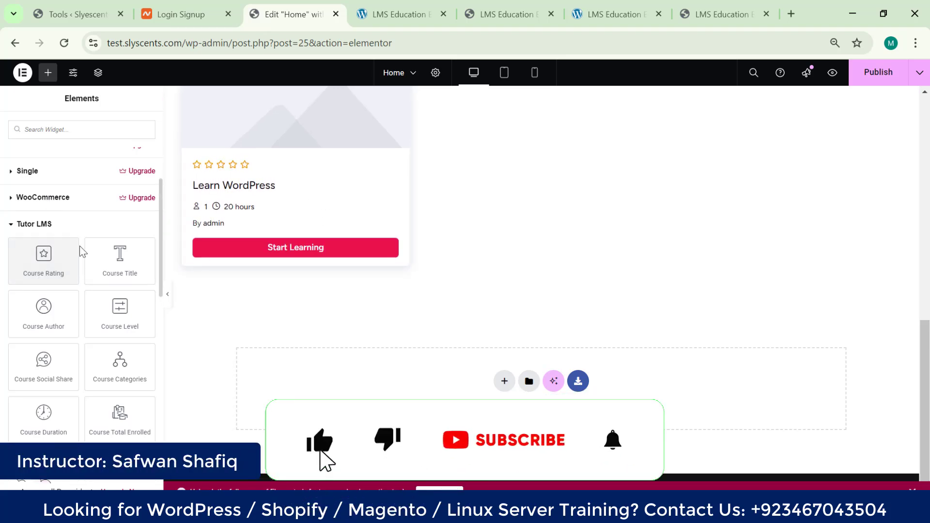
- Add a single-column container in the empty area below the Home page's course section
{"action": "left_click", "coordinate": [505, 381]}
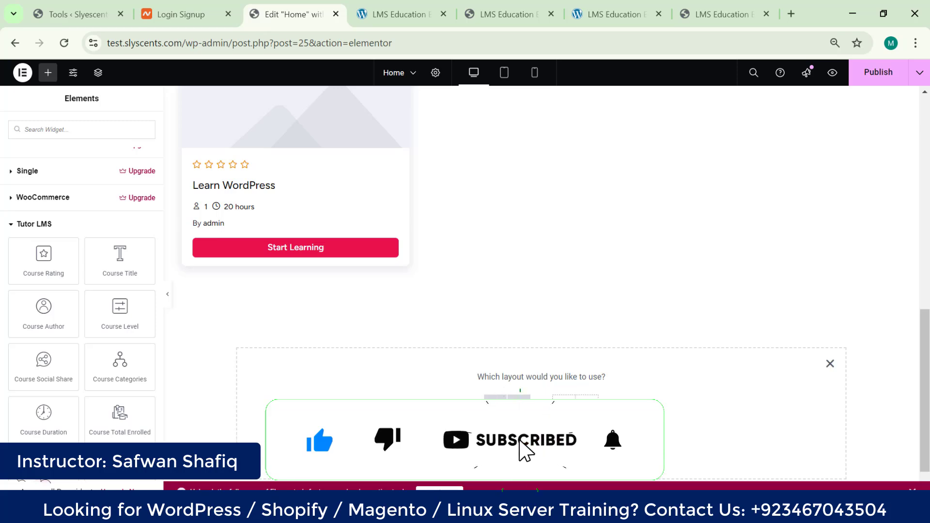
{"action": "left_click", "coordinate": [509, 407]}
{"action": "left_click", "coordinate": [392, 408]}
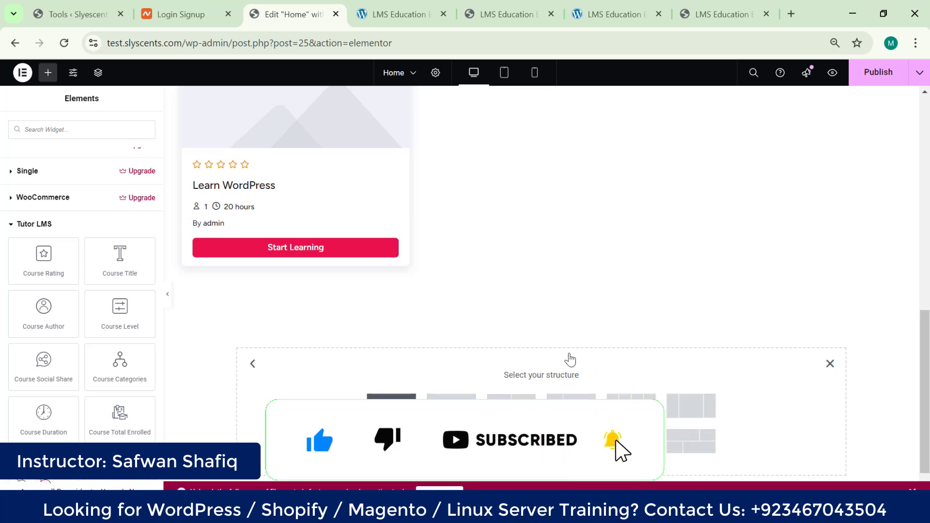
- Place the Tutor LMS Course Rating widget in the new empty container and compare it with the course card above
{"action": "left_click", "coordinate": [47, 74]}
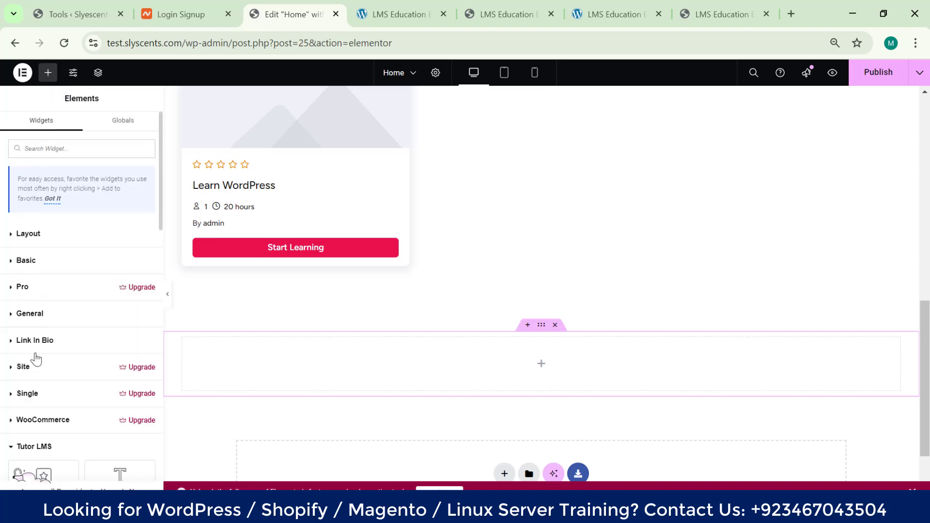
{"action": "scroll", "coordinate": [36, 364], "scroll_direction": "down", "scroll_amount": 5}
{"action": "scroll", "coordinate": [64, 183], "scroll_direction": "up", "scroll_amount": 3}
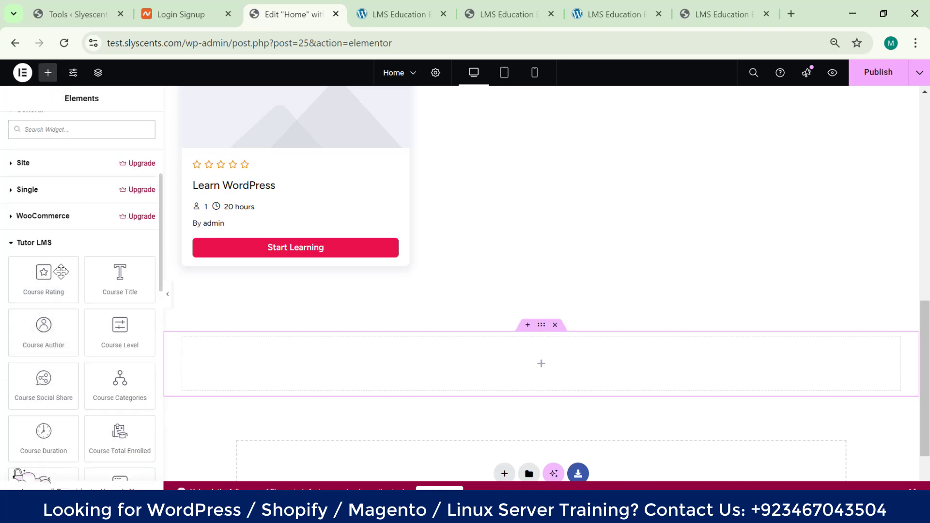
{"action": "left_click_drag", "start_coordinate": [72, 288], "coordinate": [524, 361]}
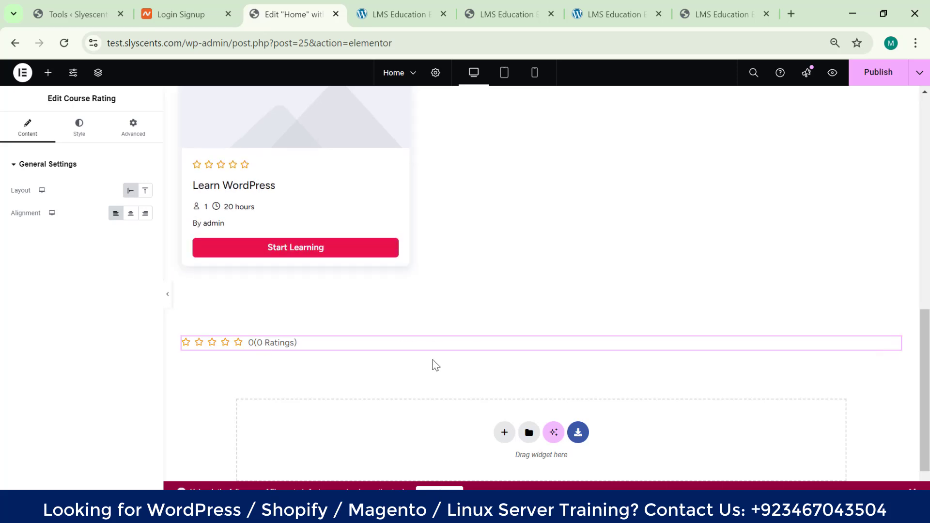
{"action": "scroll", "coordinate": [427, 340], "scroll_direction": "up", "scroll_amount": 3}
{"action": "scroll", "coordinate": [346, 291], "scroll_direction": "down", "scroll_amount": 1}
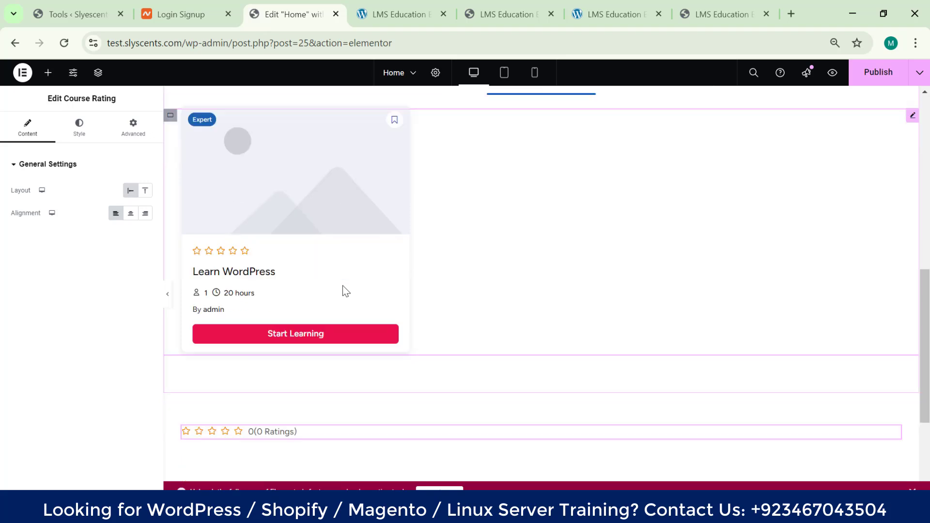
{"action": "scroll", "coordinate": [342, 286], "scroll_direction": "down", "scroll_amount": 1}
{"action": "scroll", "coordinate": [248, 265], "scroll_direction": "down", "scroll_amount": 2}
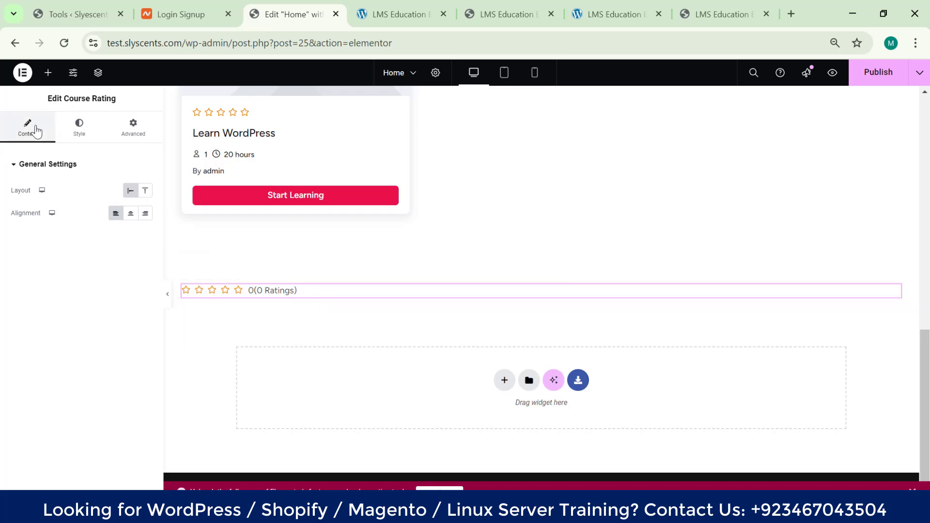
- Place the Tutor LMS Course Title widget above the course rating and review its style options against the course card above
{"action": "left_click", "coordinate": [48, 75]}
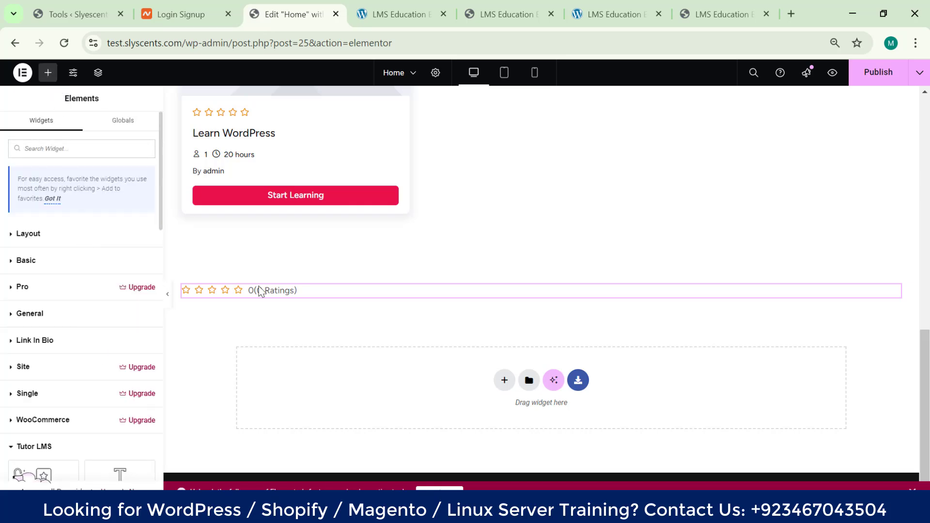
{"action": "scroll", "coordinate": [2, 310], "scroll_direction": "down", "scroll_amount": 2}
{"action": "scroll", "coordinate": [29, 303], "scroll_direction": "down", "scroll_amount": 4}
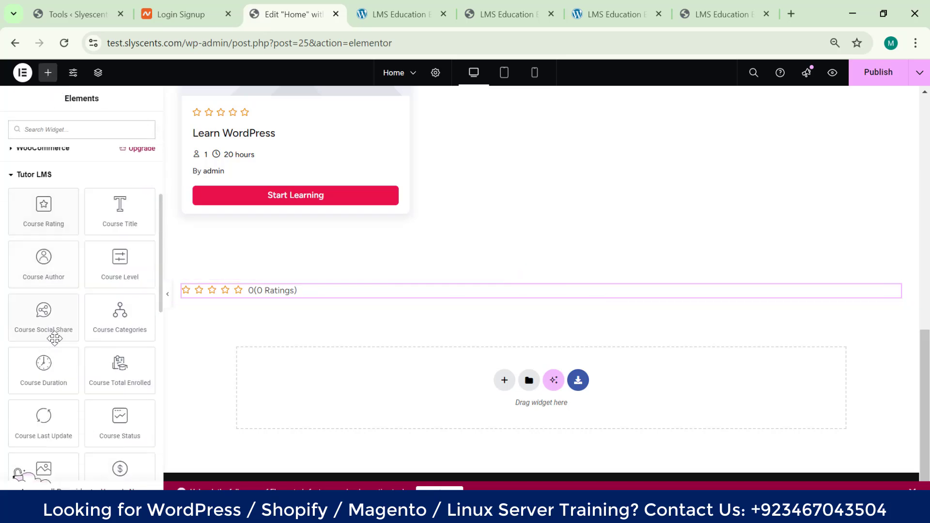
{"action": "left_click_drag", "start_coordinate": [120, 213], "coordinate": [347, 281]}
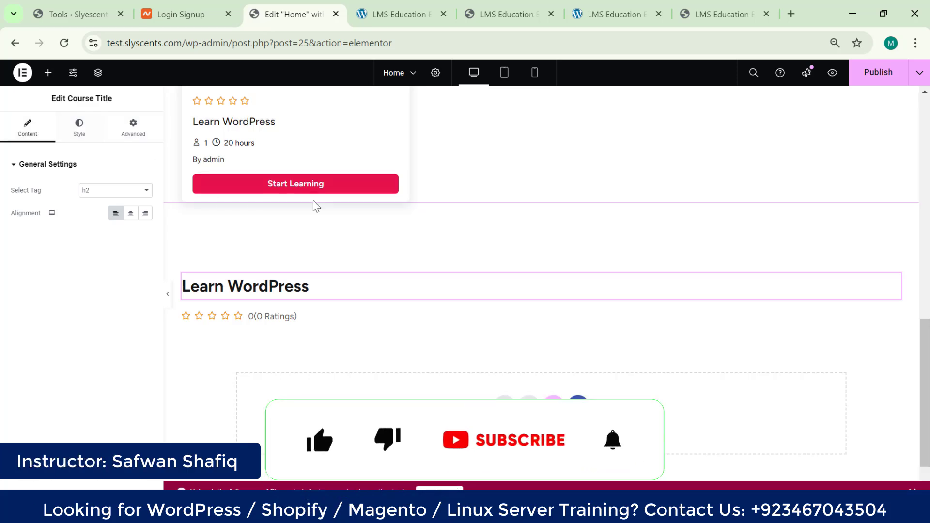
{"action": "scroll", "coordinate": [315, 206], "scroll_direction": "up", "scroll_amount": 1}
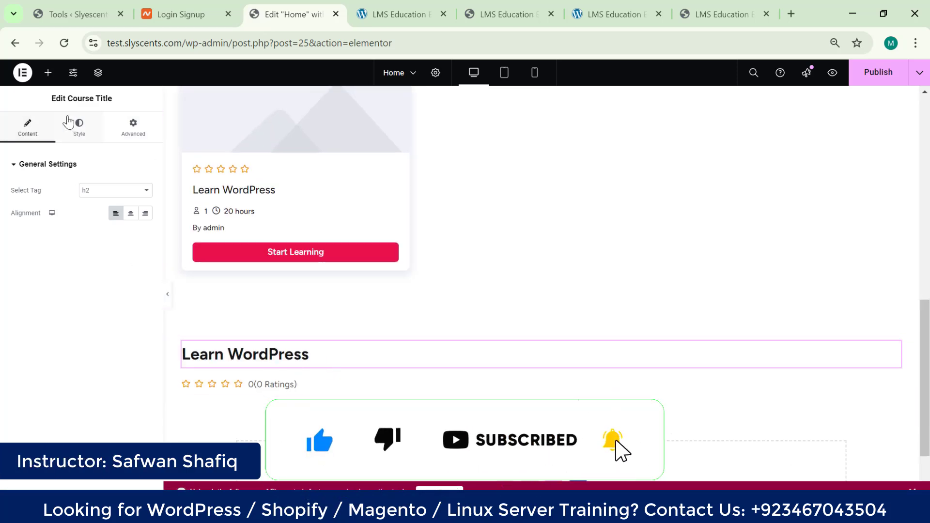
{"action": "left_click", "coordinate": [71, 123]}
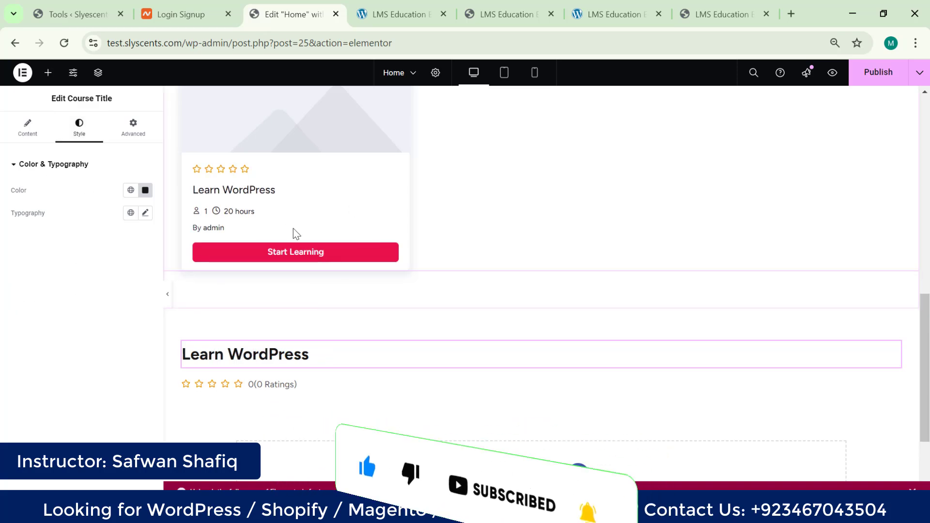
{"action": "scroll", "coordinate": [301, 227], "scroll_direction": "up", "scroll_amount": 2}
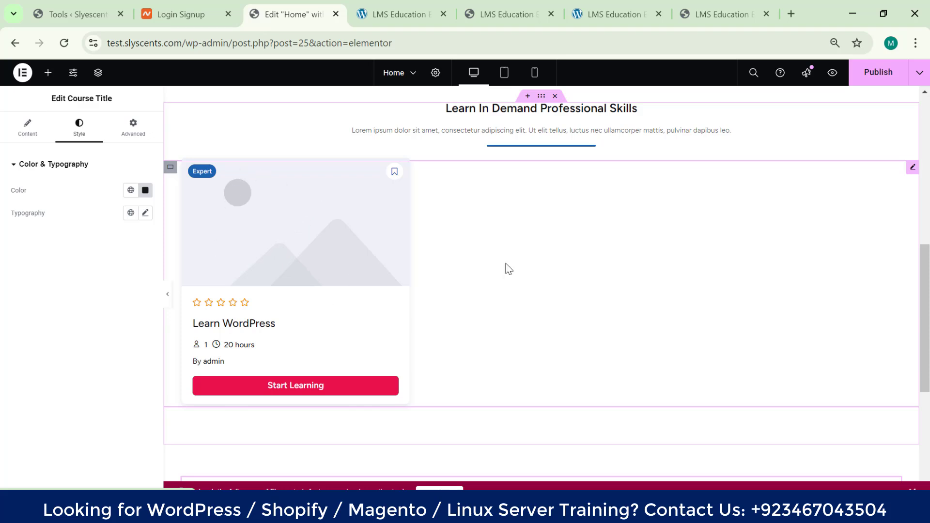
{"action": "scroll", "coordinate": [781, 255], "scroll_direction": "down", "scroll_amount": 2}
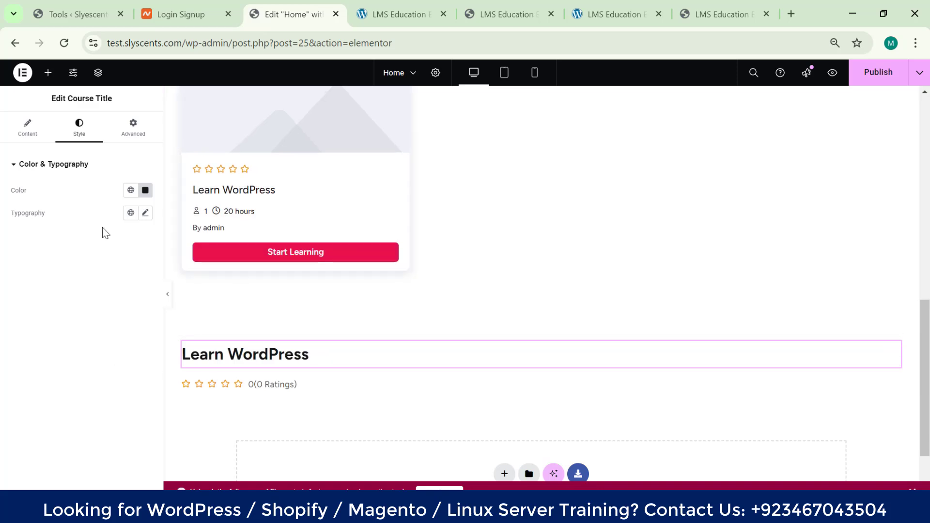
- Insert the Course Last Update widget between the course title and the rating, and compare it with the course card
{"action": "left_click", "coordinate": [48, 73]}
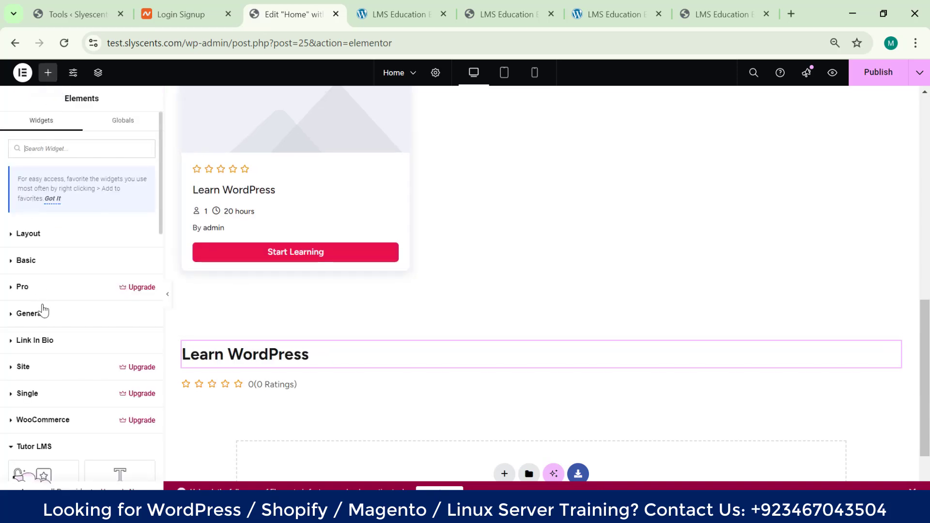
{"action": "scroll", "coordinate": [41, 307], "scroll_direction": "down", "scroll_amount": 10}
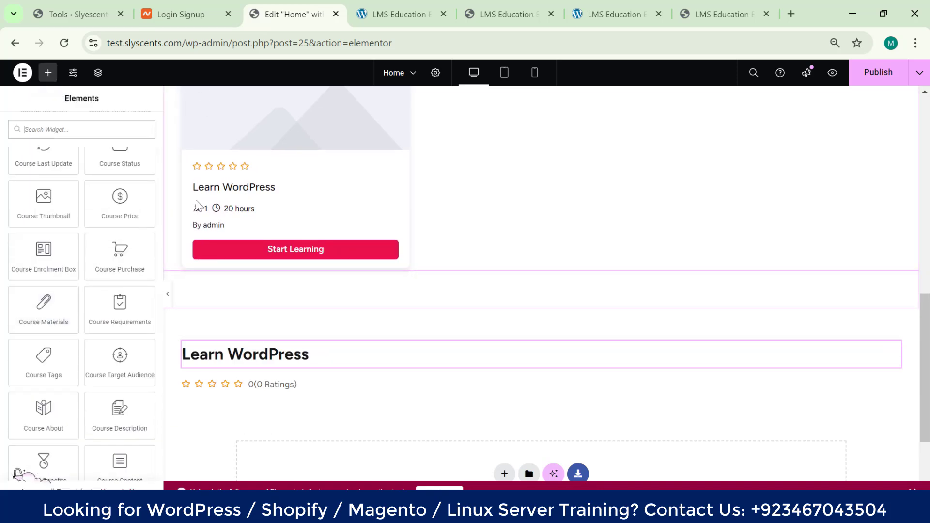
{"action": "scroll", "coordinate": [97, 204], "scroll_direction": "up", "scroll_amount": 1}
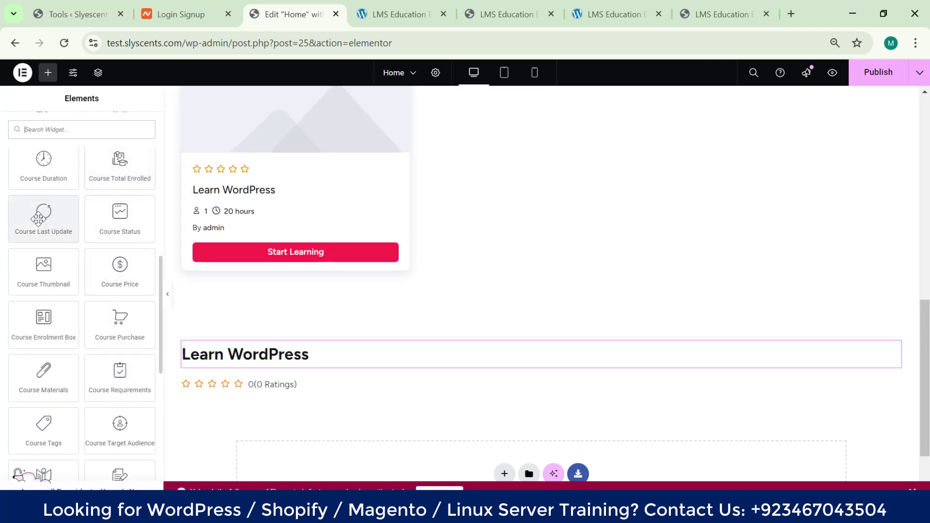
{"action": "left_click_drag", "start_coordinate": [38, 219], "coordinate": [325, 381]}
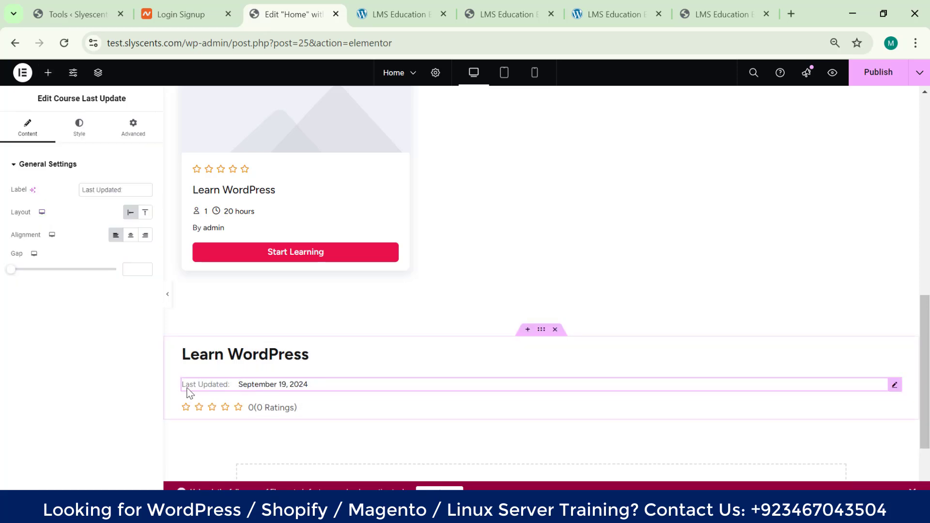
{"action": "scroll", "coordinate": [310, 388], "scroll_direction": "up", "scroll_amount": 2}
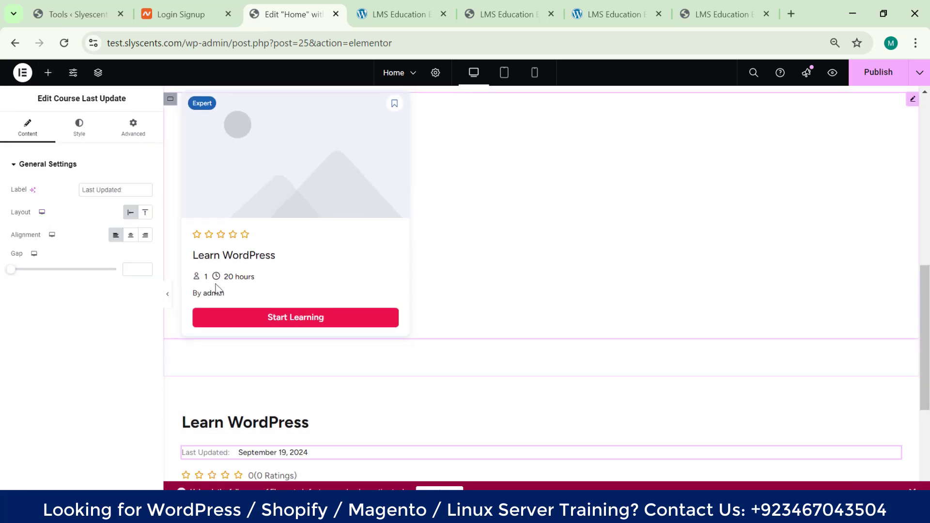
{"action": "scroll", "coordinate": [236, 241], "scroll_direction": "up", "scroll_amount": 2}
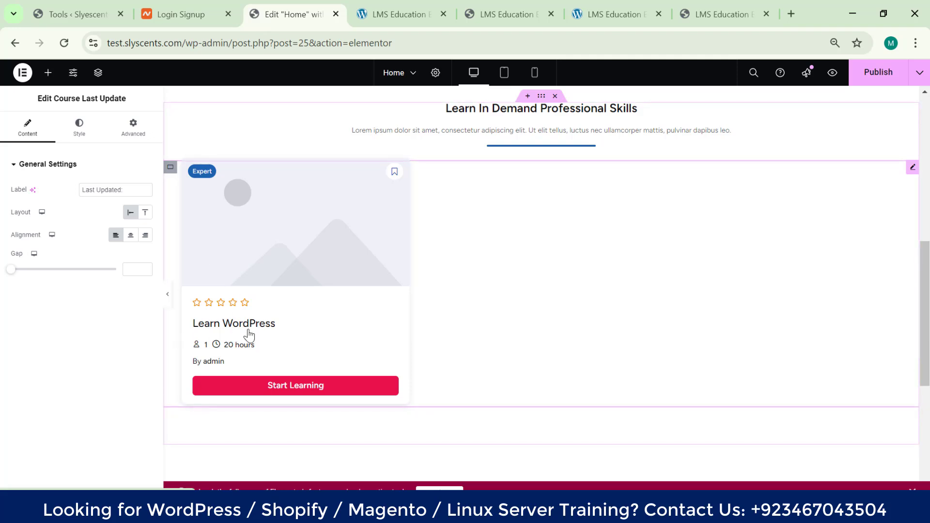
{"action": "scroll", "coordinate": [245, 328], "scroll_direction": "down", "scroll_amount": 3}
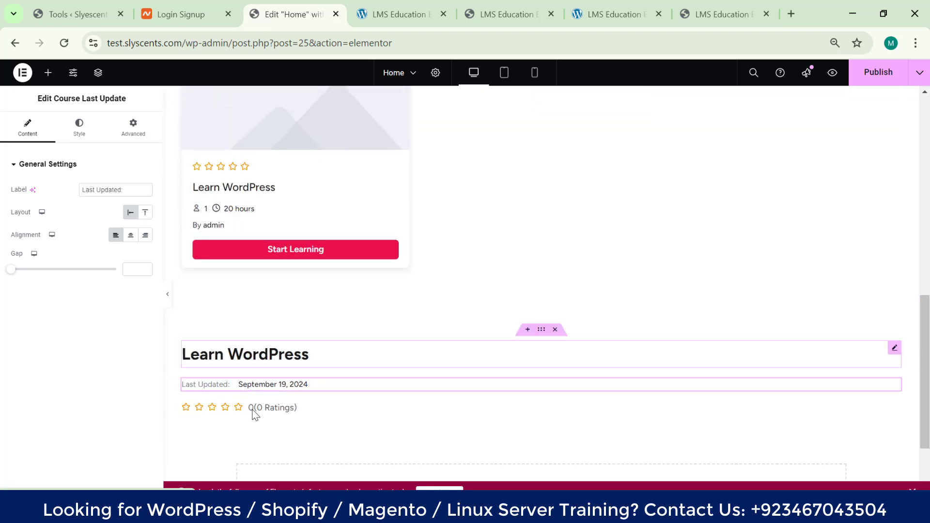
- Insert the Course Level widget between the last-updated date and the course rating
{"action": "left_click", "coordinate": [48, 73]}
{"action": "scroll", "coordinate": [74, 349], "scroll_direction": "down", "scroll_amount": 10}
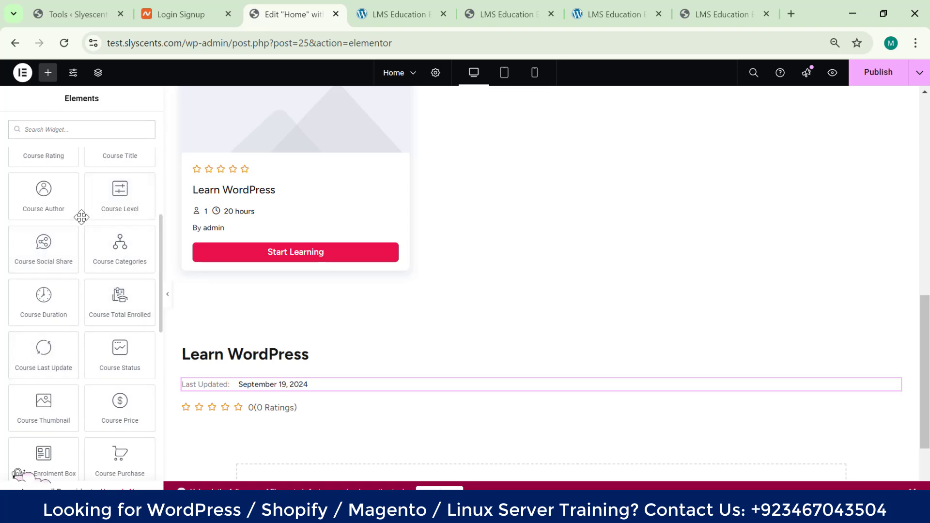
{"action": "scroll", "coordinate": [99, 203], "scroll_direction": "up", "scroll_amount": 1}
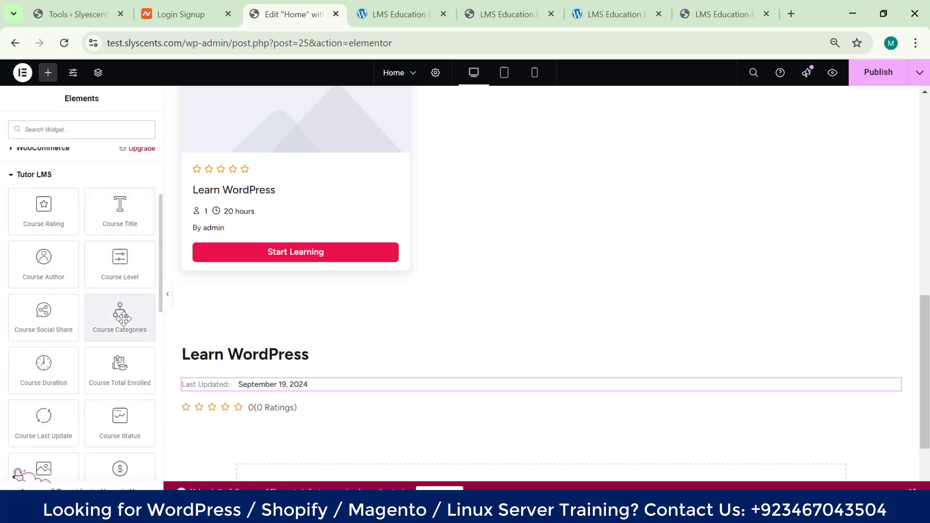
{"action": "left_click_drag", "start_coordinate": [120, 259], "coordinate": [324, 407]}
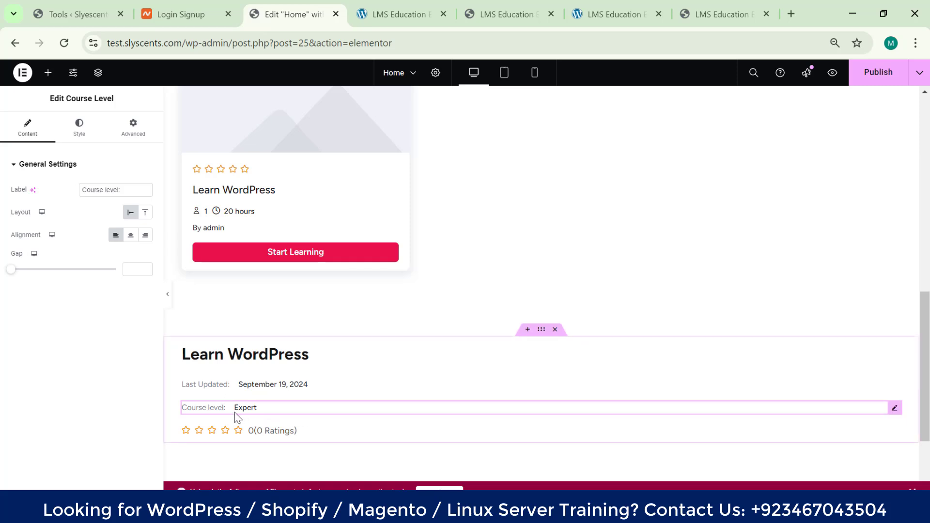
- Examine the Course Level widget's style and advanced settings, including Motion Effects and Transform, and return to its general settings
{"action": "left_click", "coordinate": [78, 132]}
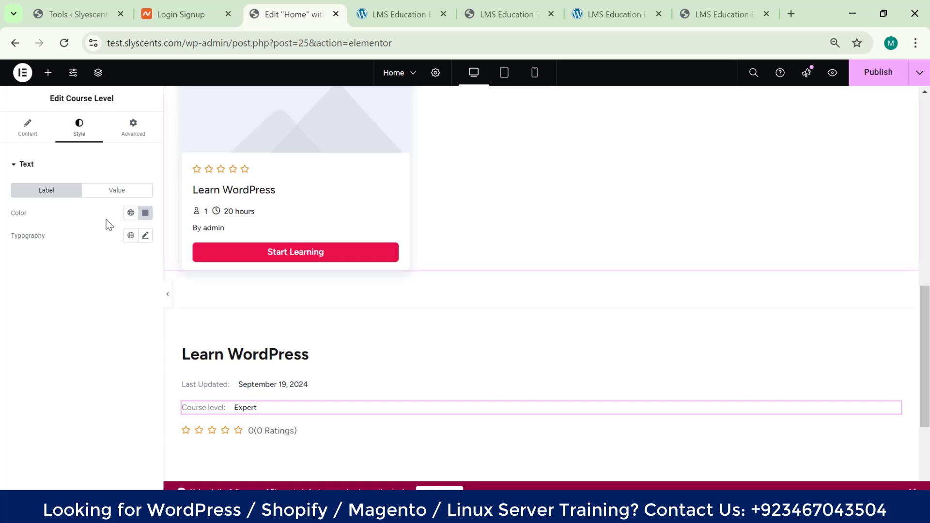
{"action": "left_click", "coordinate": [133, 127]}
{"action": "scroll", "coordinate": [52, 351], "scroll_direction": "down", "scroll_amount": 6}
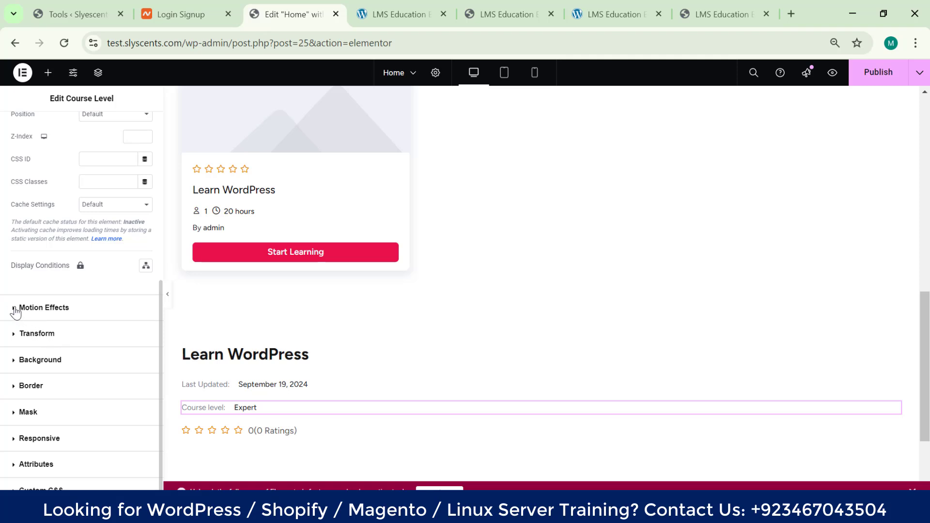
{"action": "left_click", "coordinate": [14, 308]}
{"action": "scroll", "coordinate": [54, 373], "scroll_direction": "down", "scroll_amount": 1}
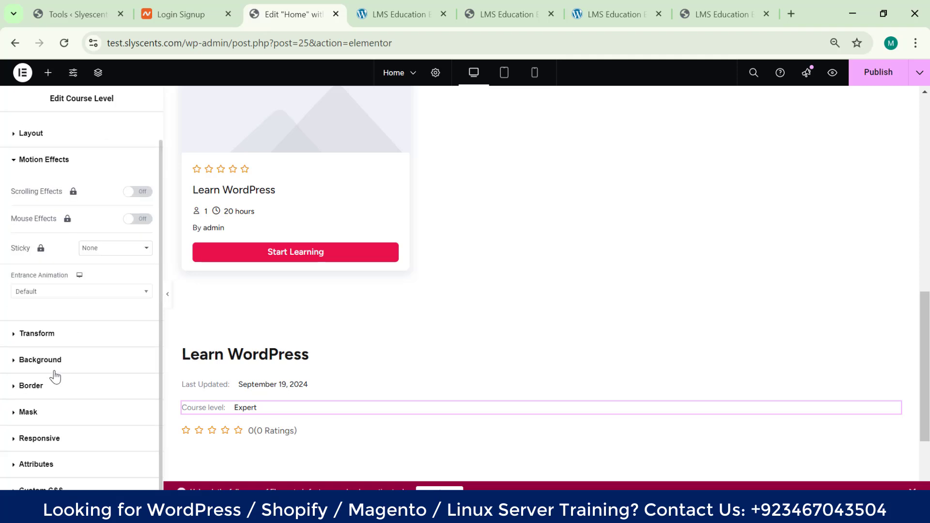
{"action": "left_click", "coordinate": [9, 340]}
{"action": "scroll", "coordinate": [8, 421], "scroll_direction": "down", "scroll_amount": 1}
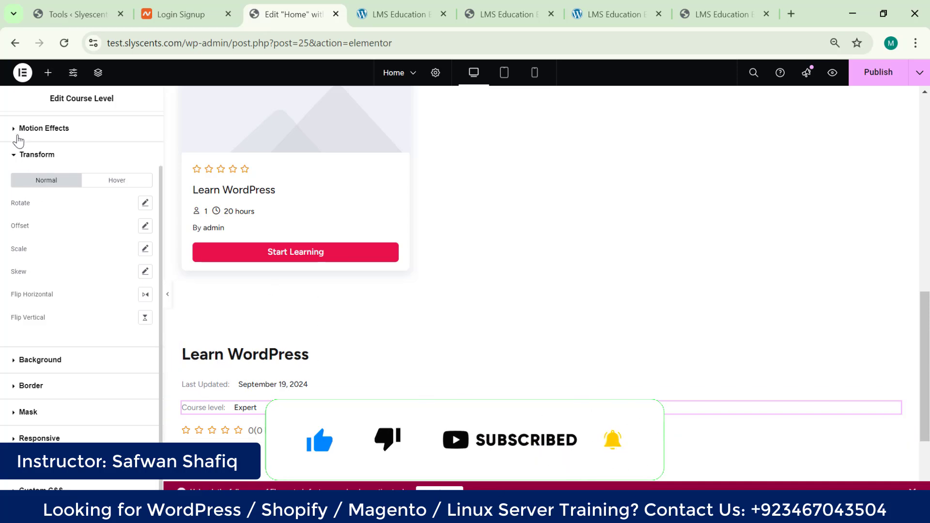
{"action": "scroll", "coordinate": [18, 141], "scroll_direction": "up", "scroll_amount": 2}
{"action": "left_click", "coordinate": [27, 127]}
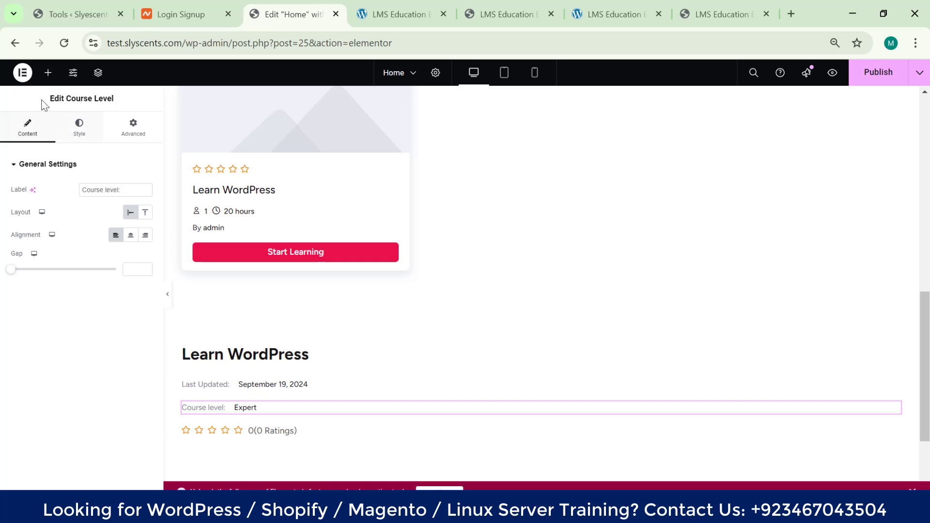
- Place the Course Status widget below the course rating
{"action": "left_click", "coordinate": [47, 72]}
{"action": "scroll", "coordinate": [69, 357], "scroll_direction": "down", "scroll_amount": 10}
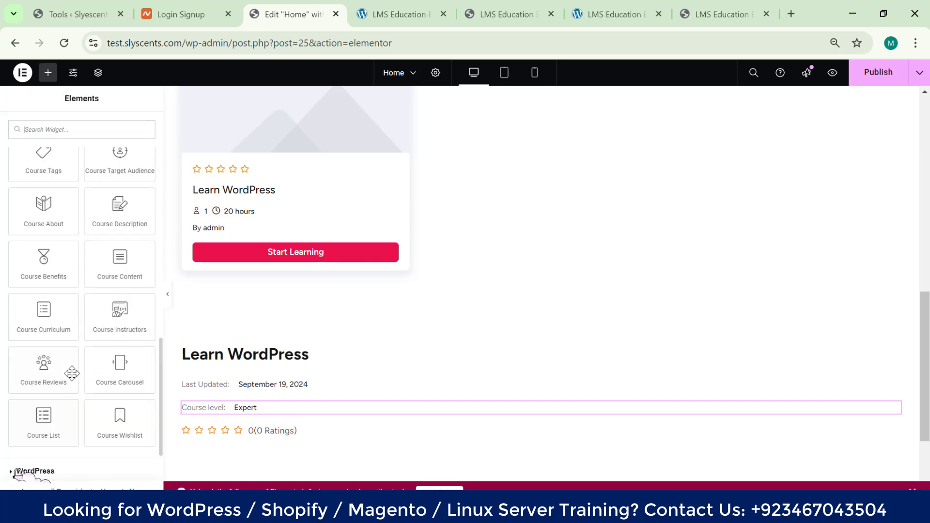
{"action": "scroll", "coordinate": [72, 373], "scroll_direction": "up", "scroll_amount": 3}
{"action": "scroll", "coordinate": [92, 244], "scroll_direction": "up", "scroll_amount": 3}
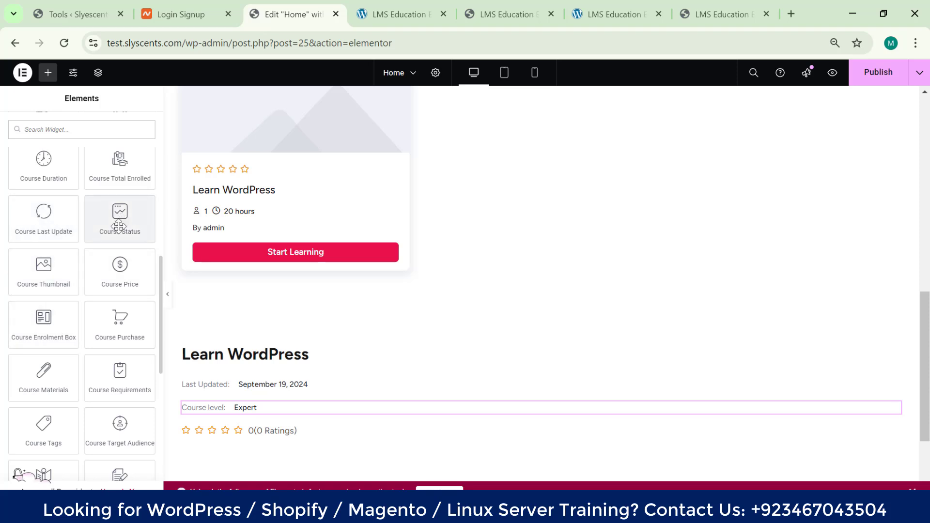
{"action": "left_click_drag", "start_coordinate": [126, 218], "coordinate": [362, 434]}
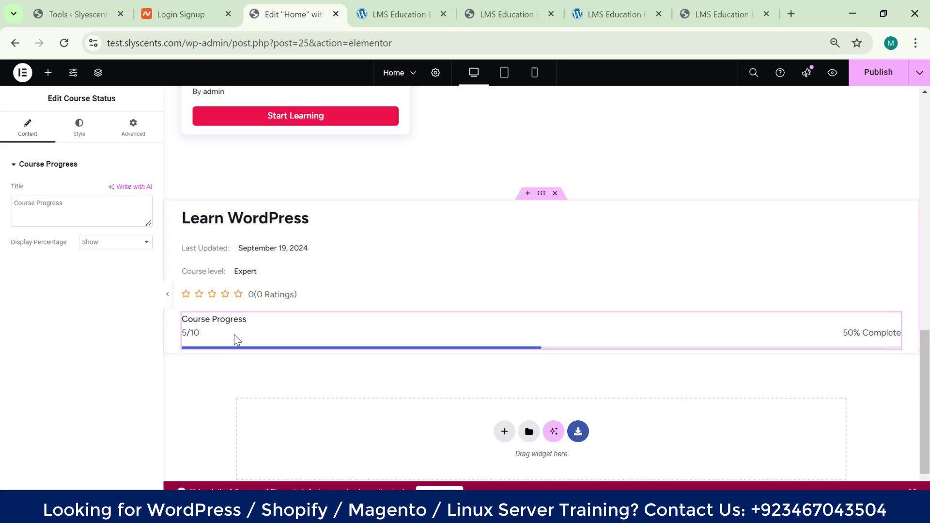
- Check the Course Status widget's percentage display options and set its progress title gap to 9
{"action": "scroll", "coordinate": [319, 344], "scroll_direction": "up", "scroll_amount": 4}
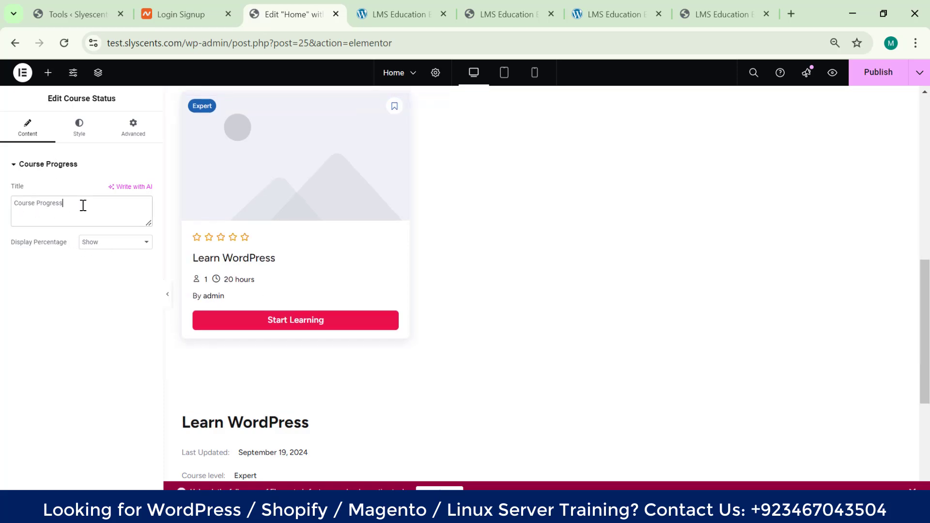
{"action": "left_click", "coordinate": [104, 243]}
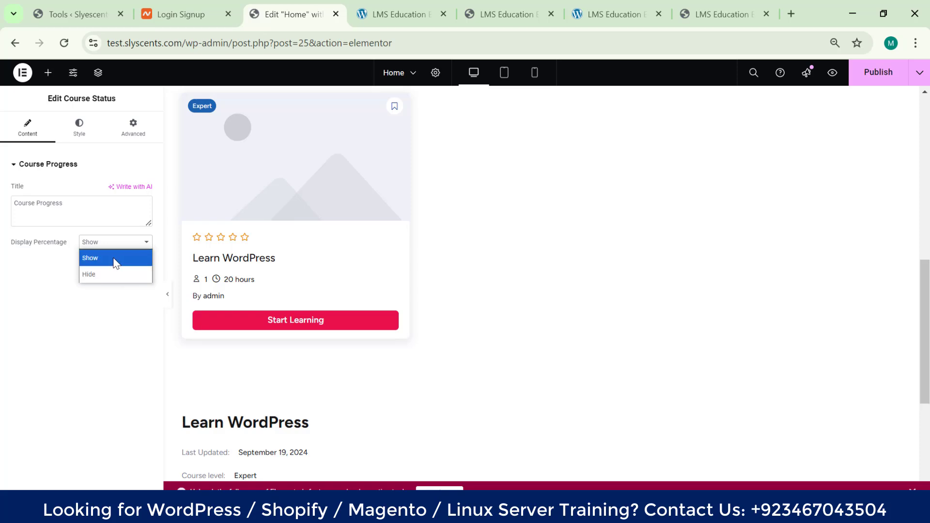
{"action": "left_click", "coordinate": [100, 213]}
{"action": "left_click", "coordinate": [77, 132]}
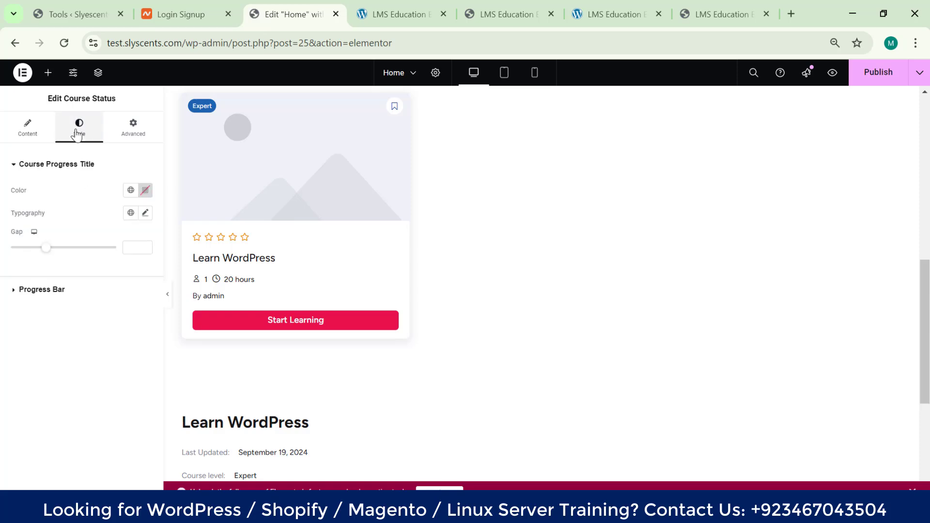
{"action": "scroll", "coordinate": [597, 388], "scroll_direction": "down", "scroll_amount": 5}
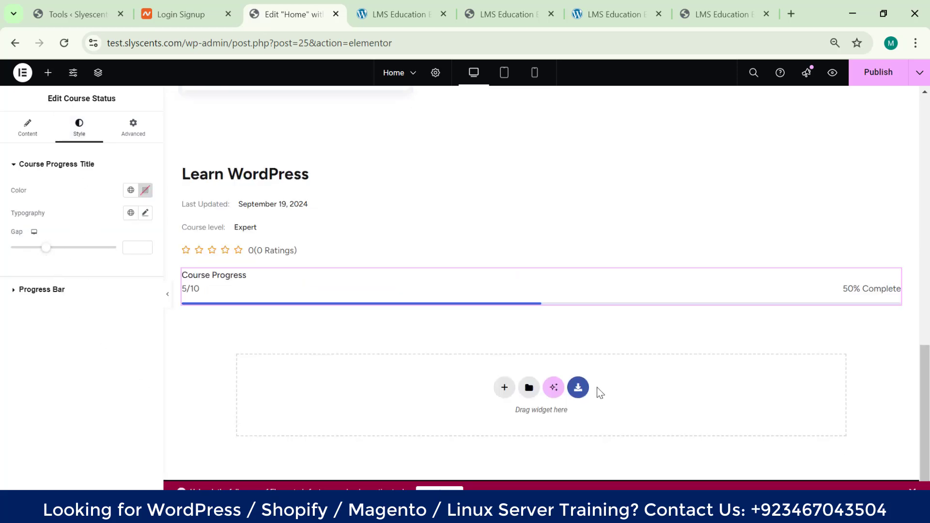
{"action": "mouse_move", "coordinate": [46, 250]}
{"action": "left_mouse_down"}
{"action": "mouse_move", "coordinate": [92, 260]}
{"action": "mouse_move", "coordinate": [53, 262]}
{"action": "left_mouse_up"}
{"action": "left_click_drag", "start_coordinate": [52, 256], "coordinate": [50, 259]}
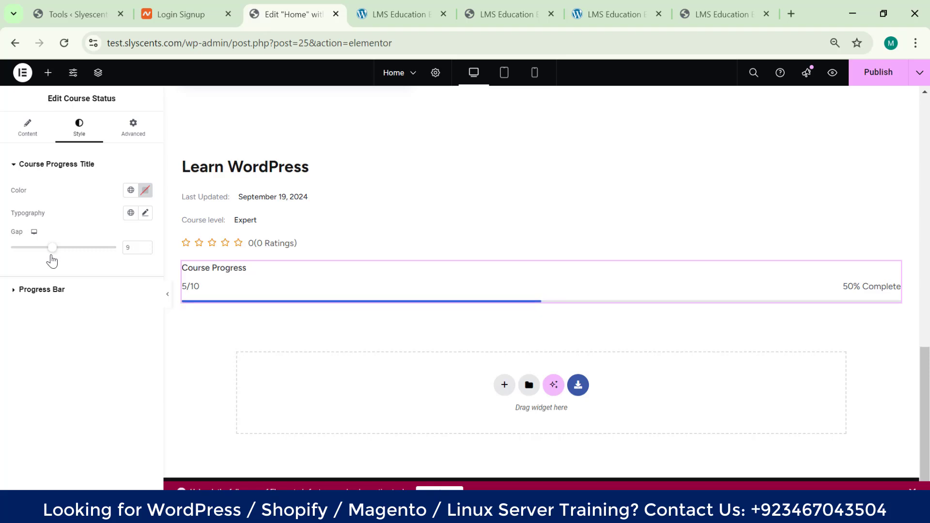
{"action": "scroll", "coordinate": [663, 298], "scroll_direction": "up", "scroll_amount": 3}
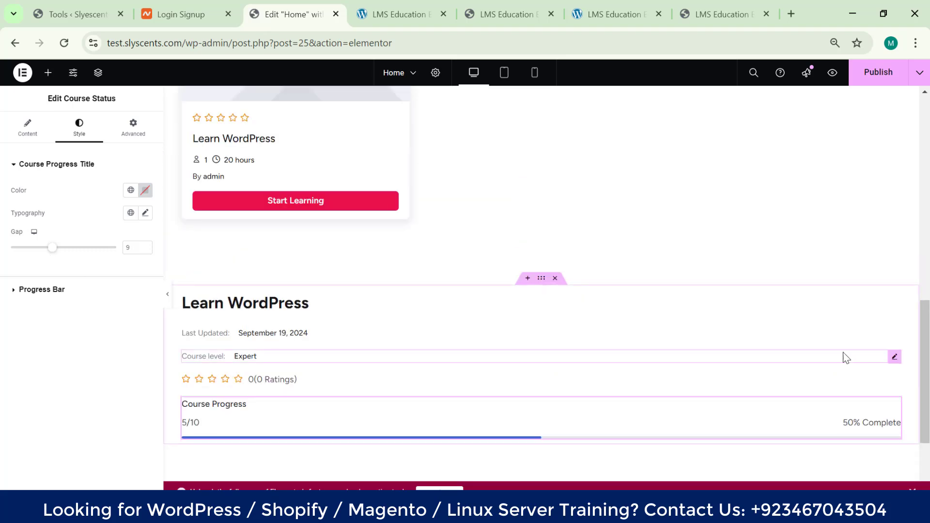
{"action": "left_click", "coordinate": [28, 128]}
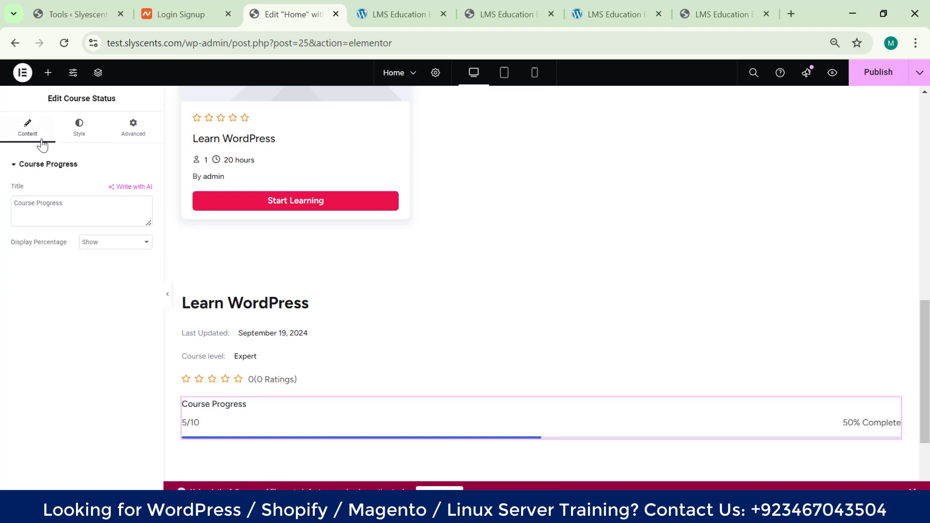
- Insert the Course Thumbnail widget directly below the Learn WordPress course title
{"action": "left_click", "coordinate": [48, 73]}
{"action": "scroll", "coordinate": [43, 272], "scroll_direction": "down", "scroll_amount": 10}
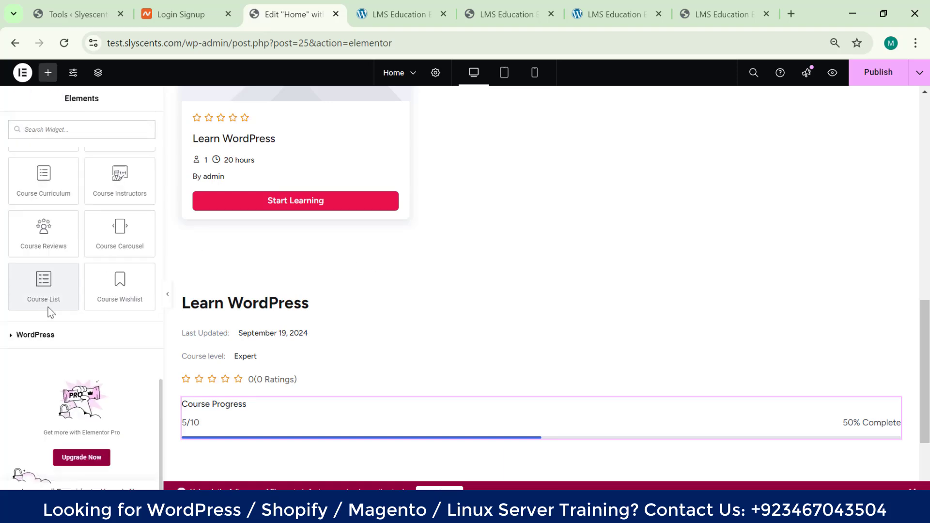
{"action": "scroll", "coordinate": [51, 312], "scroll_direction": "up", "scroll_amount": 8}
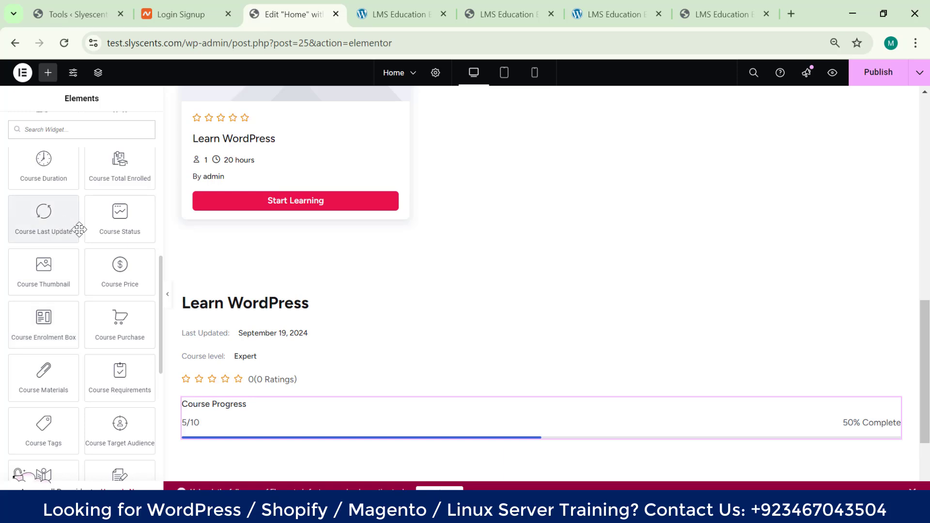
{"action": "left_click_drag", "start_coordinate": [31, 280], "coordinate": [316, 329]}
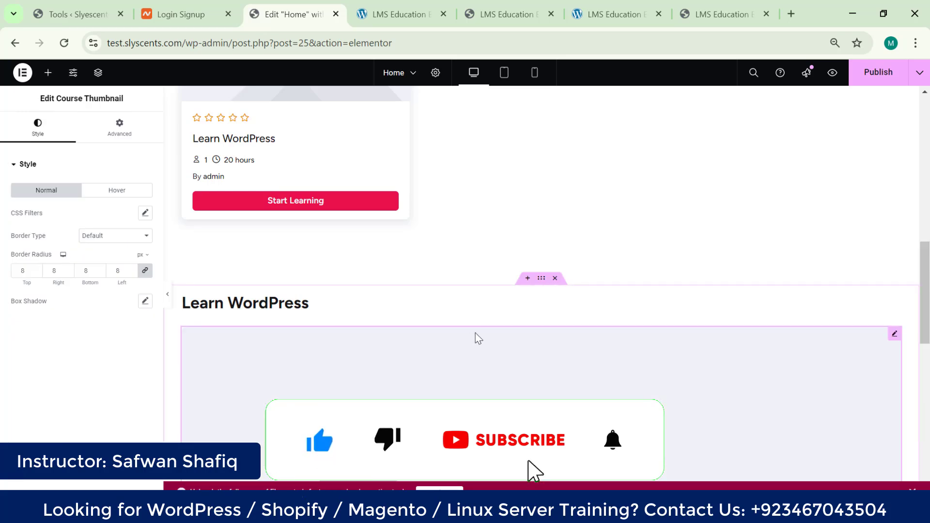
- Examine the Course Thumbnail widget's border type options and its advanced layout settings, including the width choices, and return to its style settings
{"action": "scroll", "coordinate": [430, 279], "scroll_direction": "down", "scroll_amount": 10}
{"action": "scroll", "coordinate": [476, 258], "scroll_direction": "up", "scroll_amount": 4}
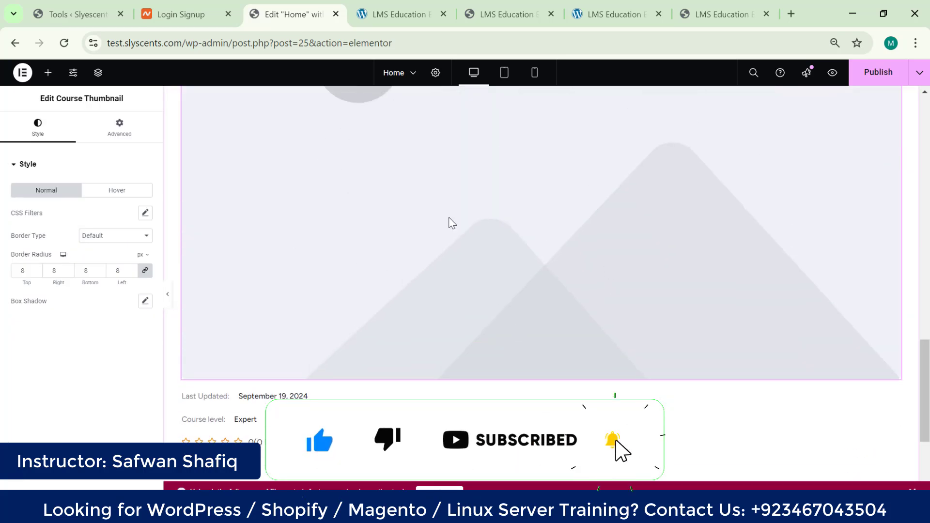
{"action": "left_click", "coordinate": [117, 238]}
{"action": "left_click", "coordinate": [94, 248]}
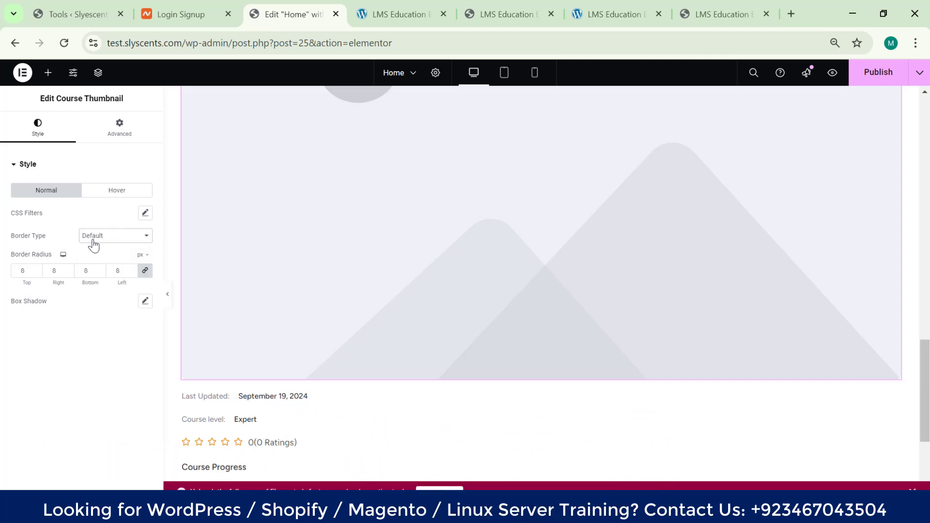
{"action": "left_click", "coordinate": [114, 129]}
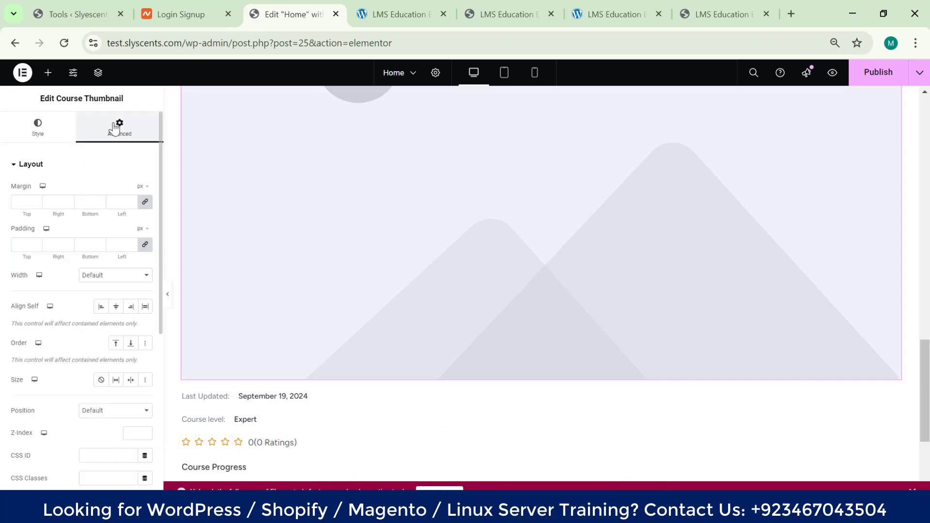
{"action": "scroll", "coordinate": [53, 383], "scroll_direction": "down", "scroll_amount": 6}
{"action": "scroll", "coordinate": [70, 287], "scroll_direction": "up", "scroll_amount": 6}
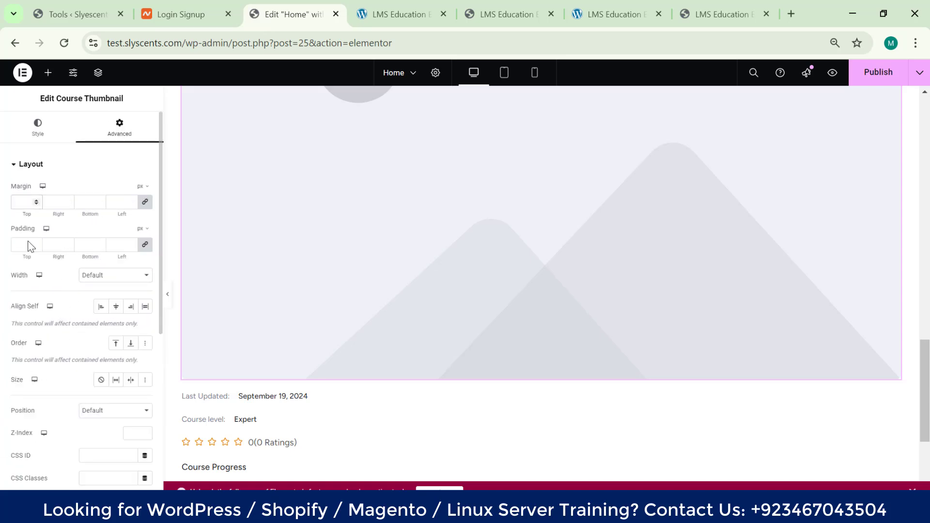
{"action": "left_click", "coordinate": [109, 275]}
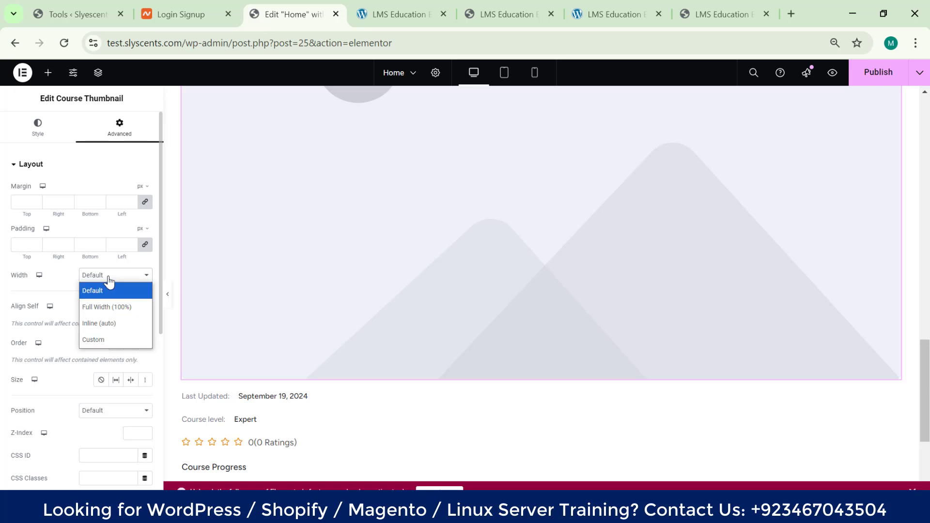
{"action": "left_click", "coordinate": [110, 286]}
{"action": "scroll", "coordinate": [666, 239], "scroll_direction": "up", "scroll_amount": 5}
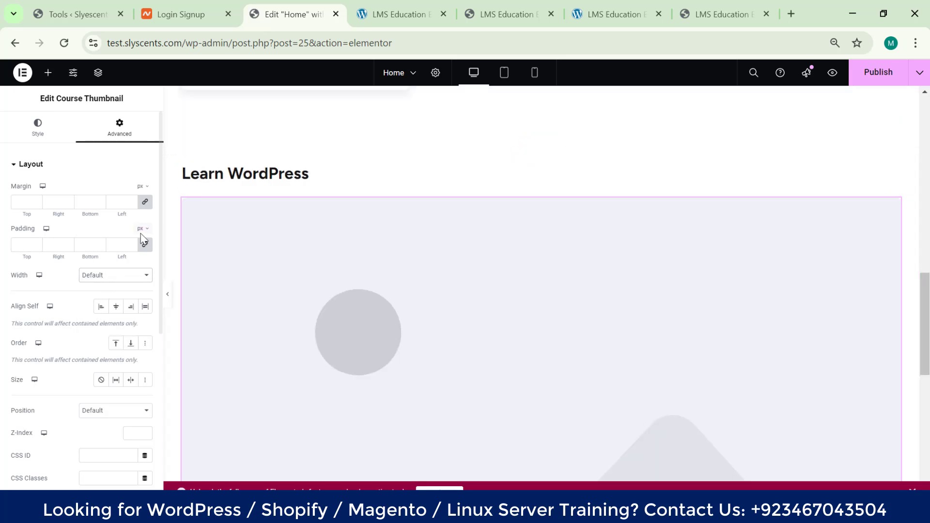
{"action": "left_click", "coordinate": [37, 129]}
- Place the Tutor LMS Course Price widget below the course progress bar on the Home page
{"action": "left_click", "coordinate": [48, 72]}
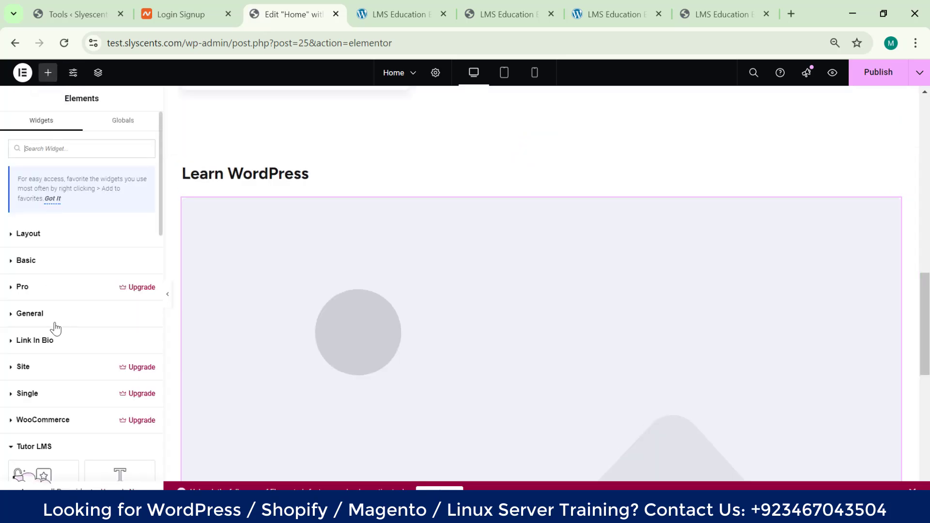
{"action": "scroll", "coordinate": [54, 328], "scroll_direction": "down", "scroll_amount": 10}
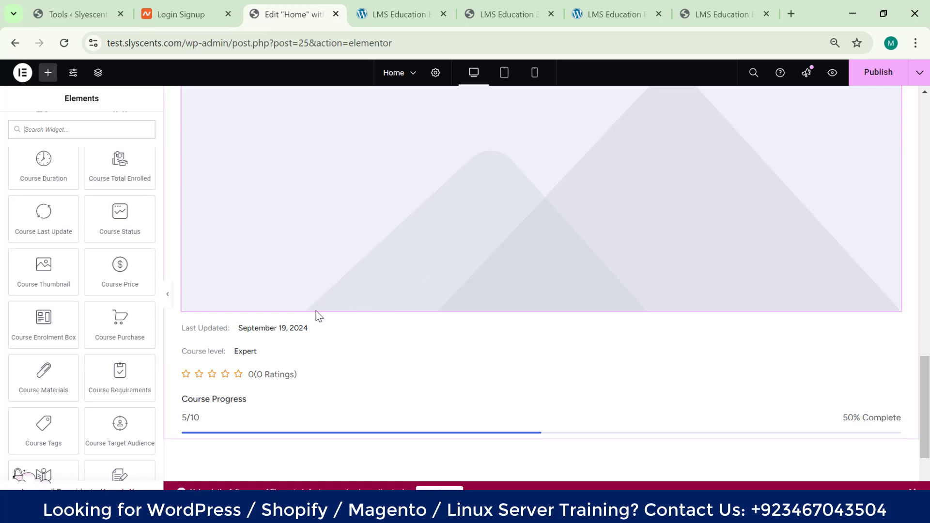
{"action": "scroll", "coordinate": [281, 354], "scroll_direction": "down", "scroll_amount": 2}
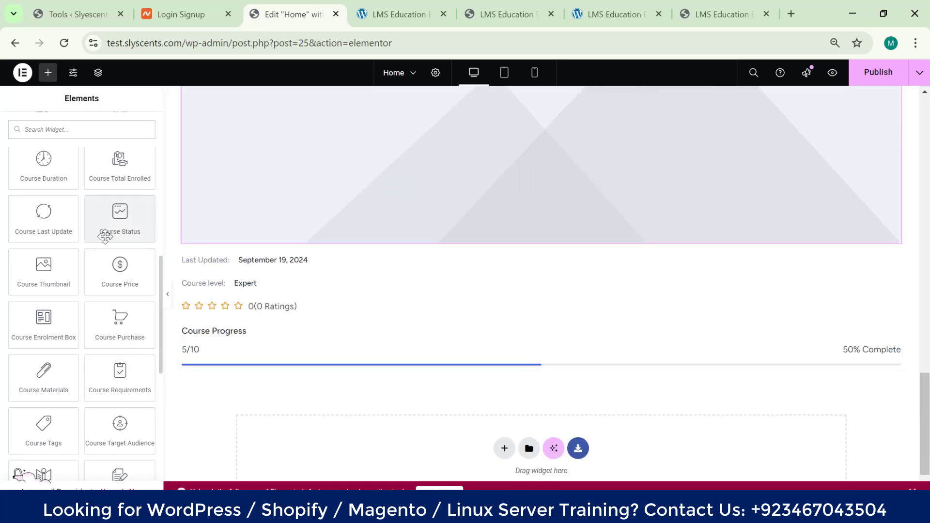
{"action": "left_click_drag", "start_coordinate": [118, 267], "coordinate": [252, 385]}
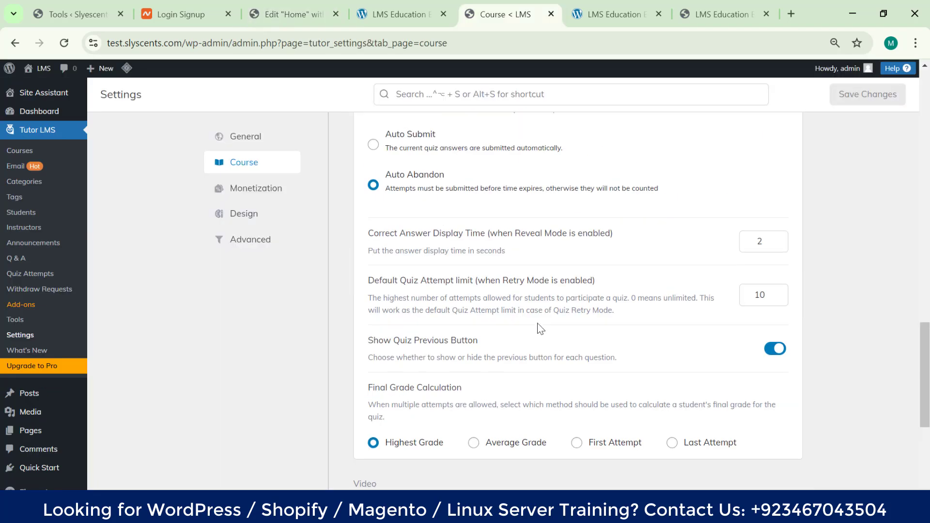
- Enable Youtube as a preferred video source in the Tutor LMS course settings and save the changes
{"action": "scroll", "coordinate": [440, 365], "scroll_direction": "down", "scroll_amount": 4}
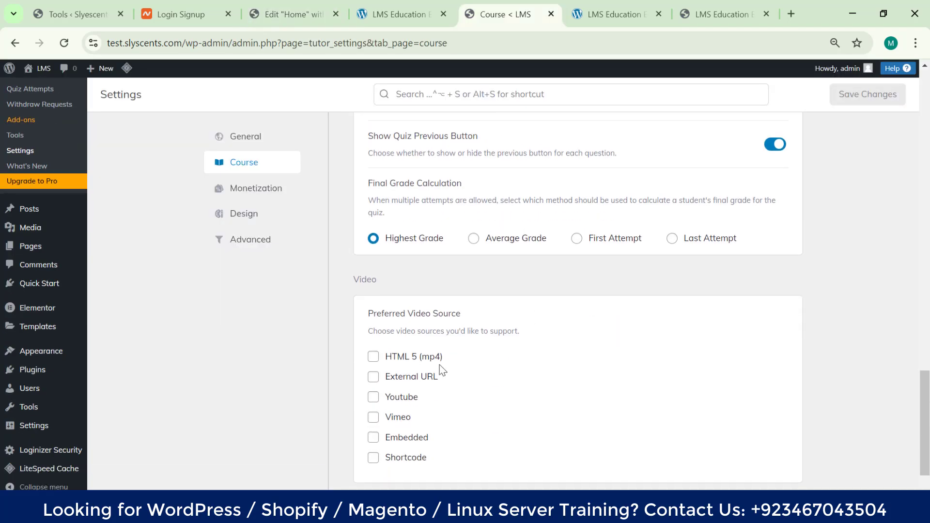
{"action": "left_click", "coordinate": [373, 398]}
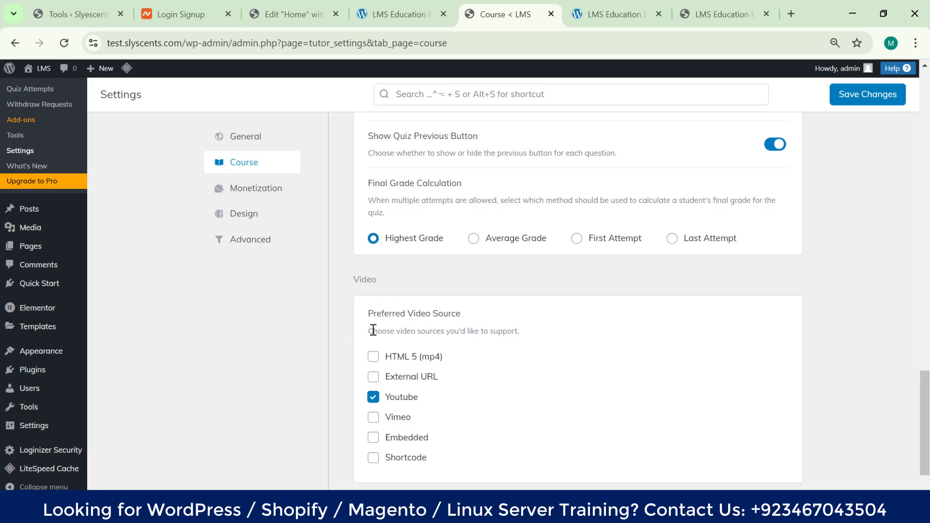
{"action": "left_click", "coordinate": [879, 97]}
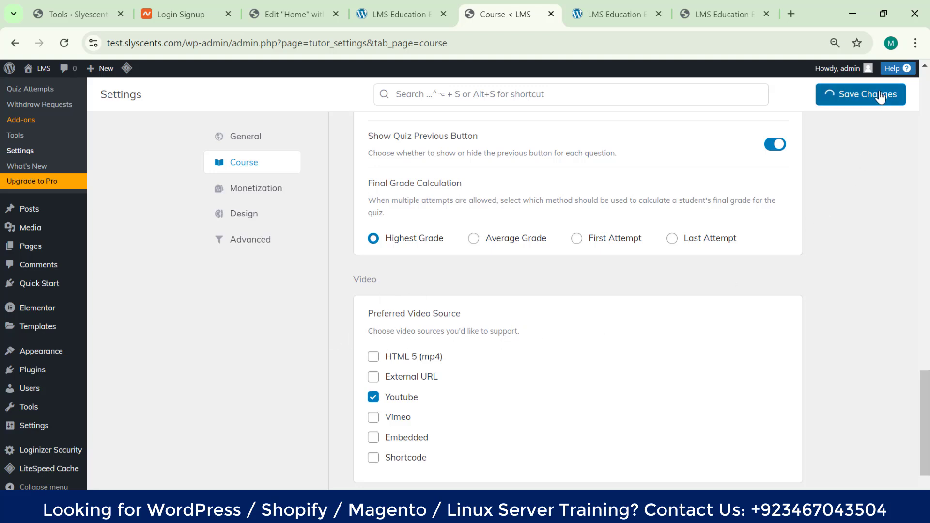
- Open the Learn WordPress course for editing from the Tutor LMS course list
{"action": "scroll", "coordinate": [381, 344], "scroll_direction": "up", "scroll_amount": 15}
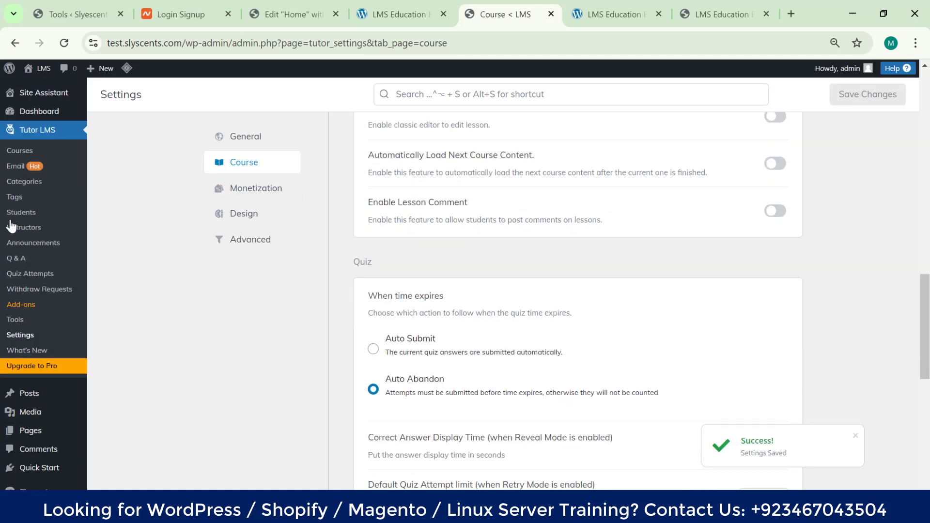
{"action": "left_click", "coordinate": [20, 153]}
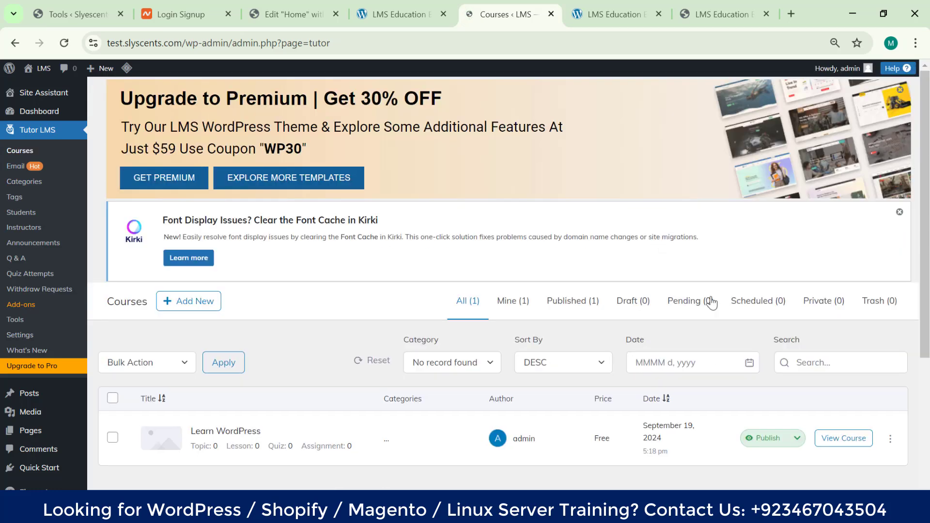
{"action": "scroll", "coordinate": [776, 272], "scroll_direction": "down", "scroll_amount": 4}
{"action": "left_click", "coordinate": [893, 234]}
{"action": "left_click", "coordinate": [859, 257]}
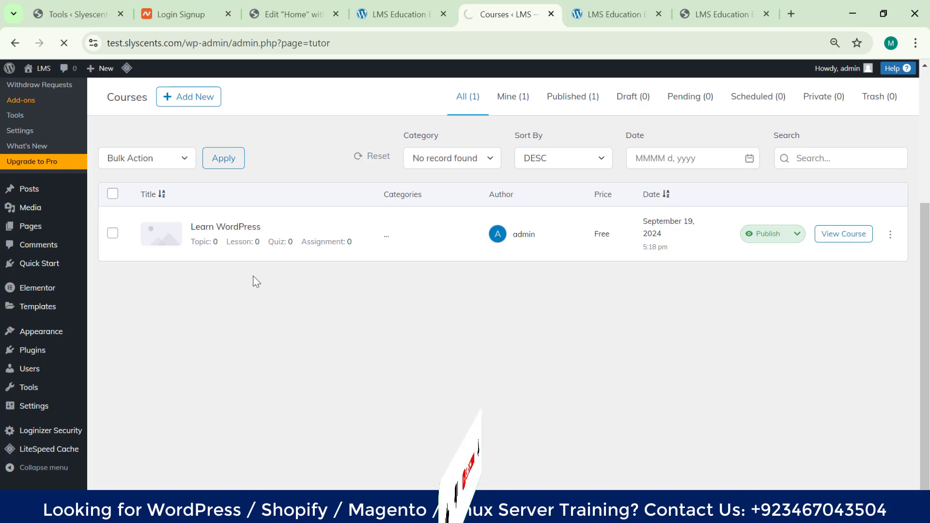
- Set the Learn WordPress course's intro video source to Youtube and activate its video URL field
{"action": "scroll", "coordinate": [369, 306], "scroll_direction": "down", "scroll_amount": 6}
{"action": "scroll", "coordinate": [369, 306], "scroll_direction": "down", "scroll_amount": 10}
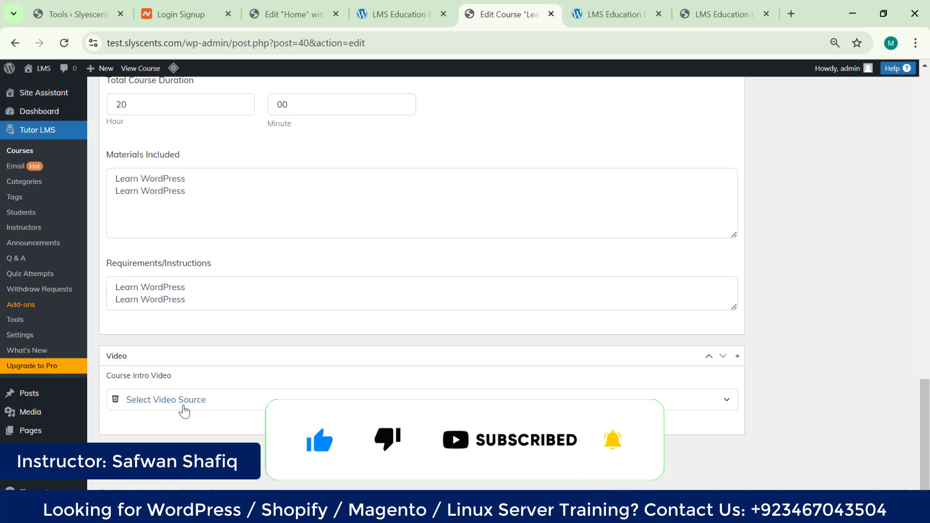
{"action": "left_click", "coordinate": [177, 400]}
{"action": "left_click", "coordinate": [144, 439]}
{"action": "scroll", "coordinate": [144, 442], "scroll_direction": "down", "scroll_amount": 1}
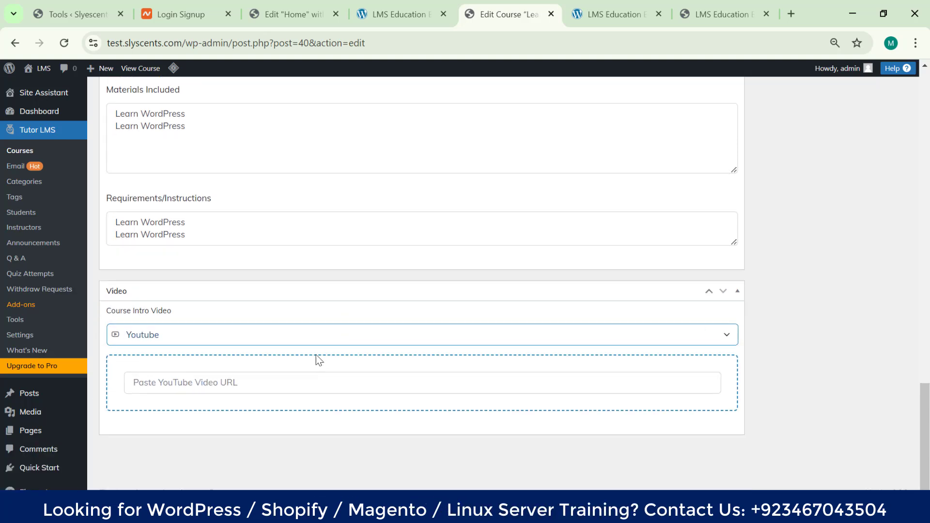
{"action": "left_click", "coordinate": [272, 382]}
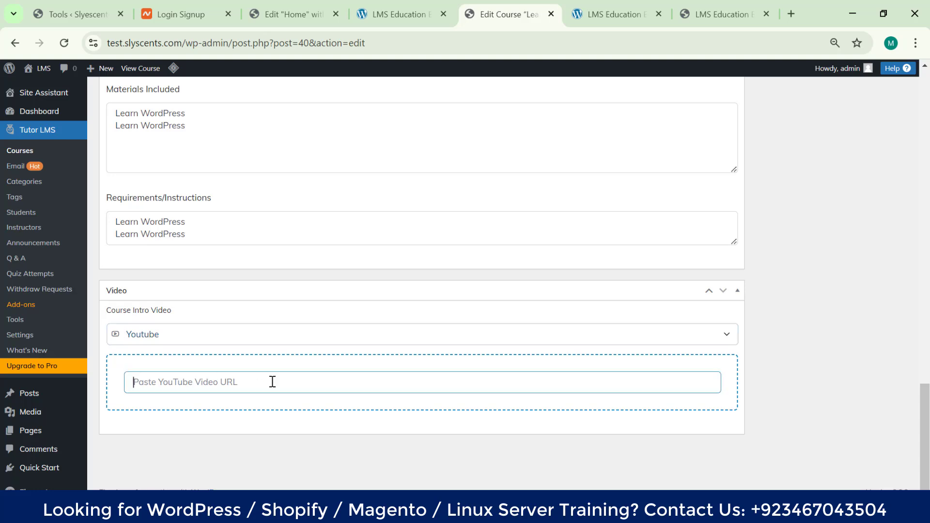
{"action": "right_click", "coordinate": [199, 382]}
{"action": "left_click", "coordinate": [140, 381]}
{"action": "scroll", "coordinate": [395, 195], "scroll_direction": "up", "scroll_amount": 20}
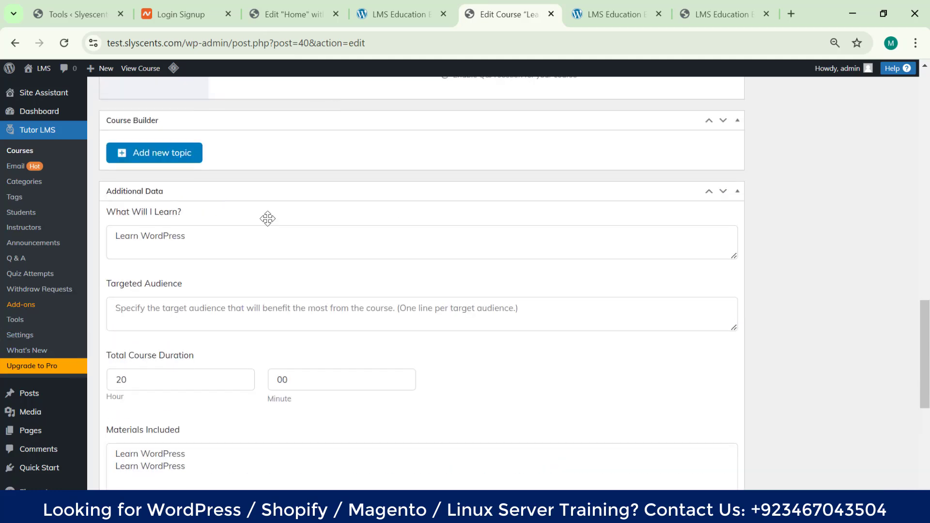
{"action": "scroll", "coordinate": [197, 195], "scroll_direction": "up", "scroll_amount": 2}
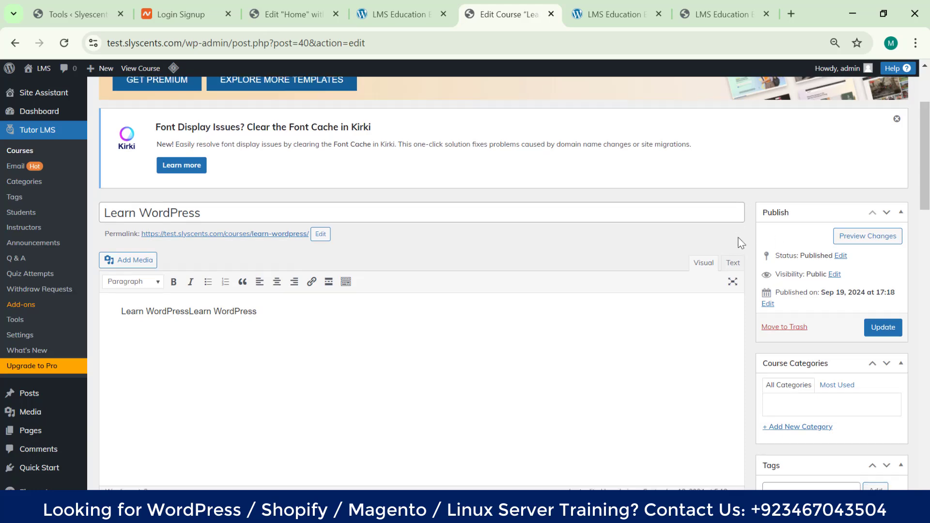
{"action": "scroll", "coordinate": [747, 293], "scroll_direction": "down", "scroll_amount": 5}
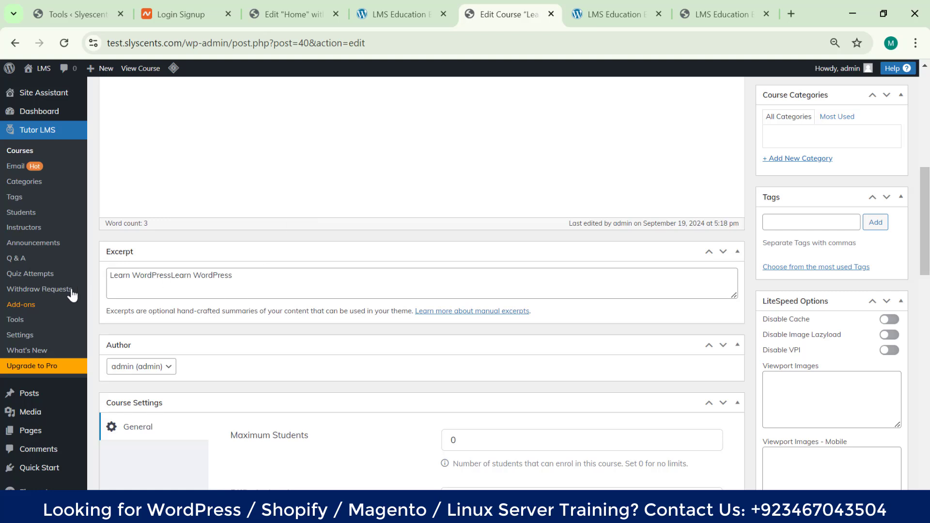
- Examine the Tutor LMS general settings, including the dashboard page, marketplace, pagination and instructor permissions
{"action": "left_click", "coordinate": [18, 335]}
{"action": "scroll", "coordinate": [423, 269], "scroll_direction": "down", "scroll_amount": 4}
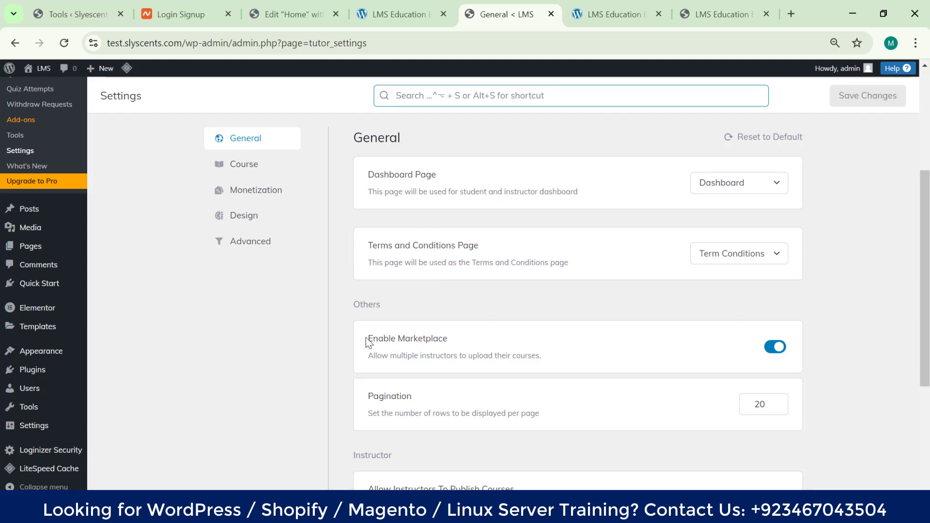
{"action": "scroll", "coordinate": [365, 337], "scroll_direction": "down", "scroll_amount": 4}
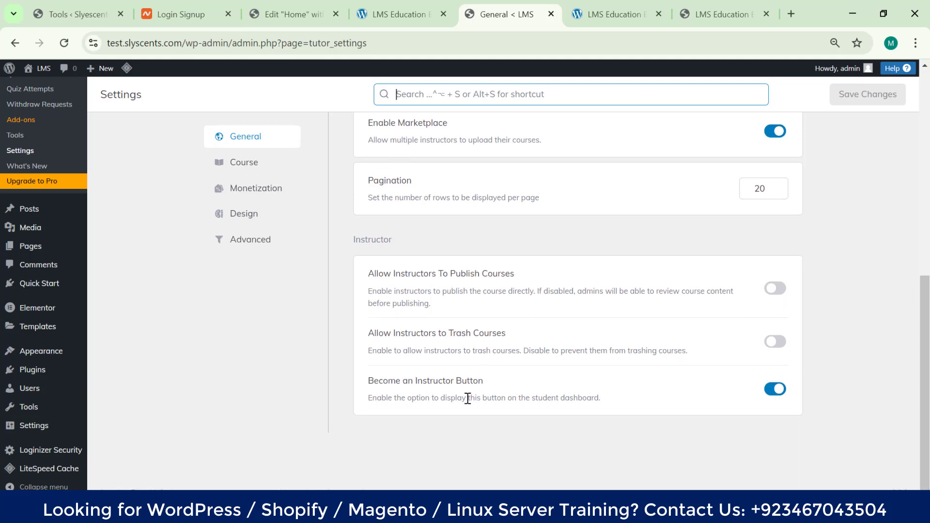
{"action": "scroll", "coordinate": [238, 240], "scroll_direction": "up", "scroll_amount": 7}
{"action": "scroll", "coordinate": [249, 248], "scroll_direction": "down", "scroll_amount": 5}
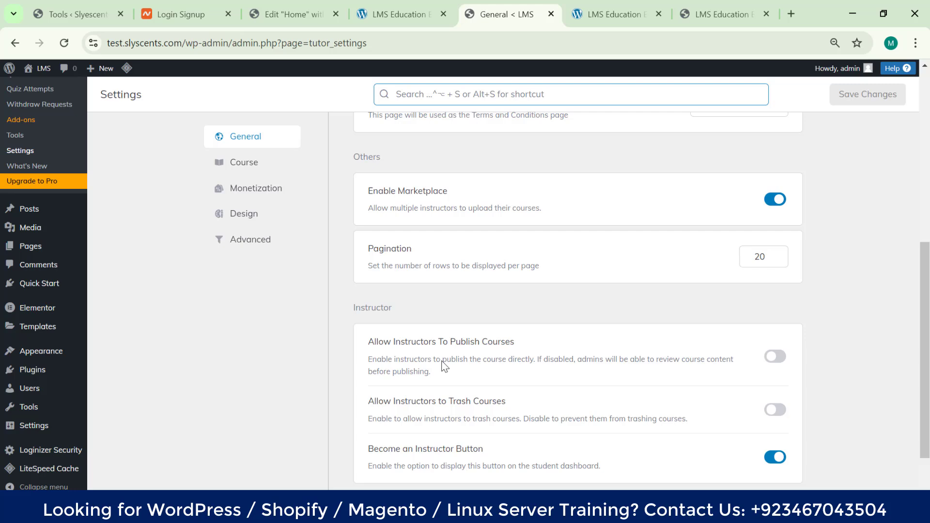
- Examine the Tutor LMS course settings for visibility, content access, completion process, lessons, quizzes, grade calculation and video sources
{"action": "left_click", "coordinate": [223, 165]}
{"action": "scroll", "coordinate": [613, 239], "scroll_direction": "up", "scroll_amount": 7}
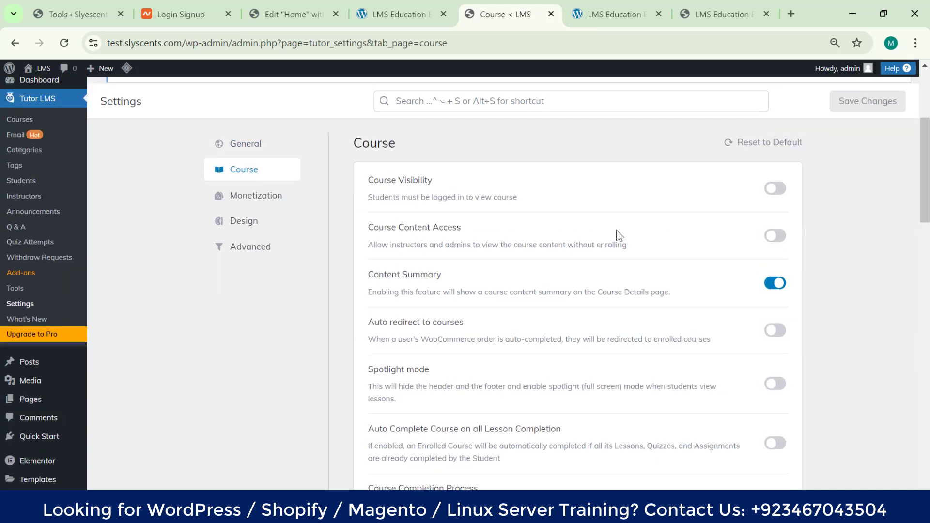
{"action": "scroll", "coordinate": [505, 220], "scroll_direction": "down", "scroll_amount": 4}
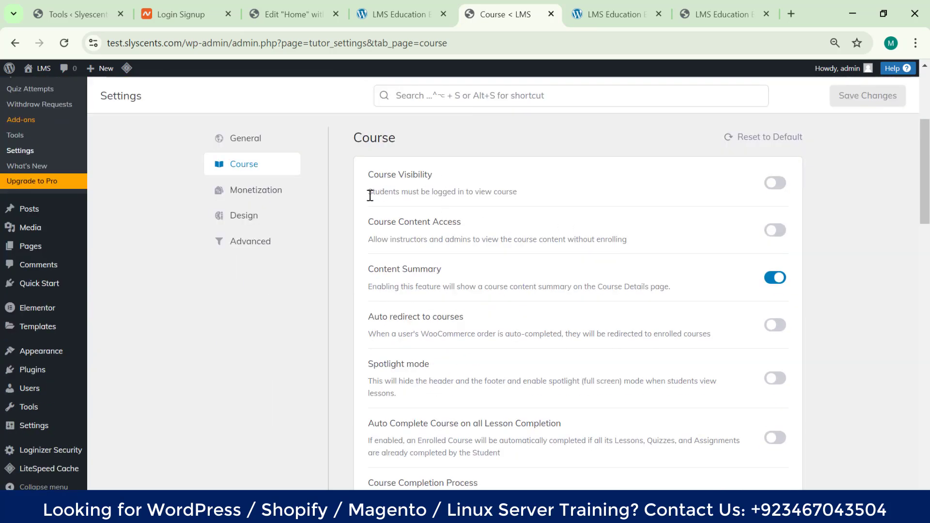
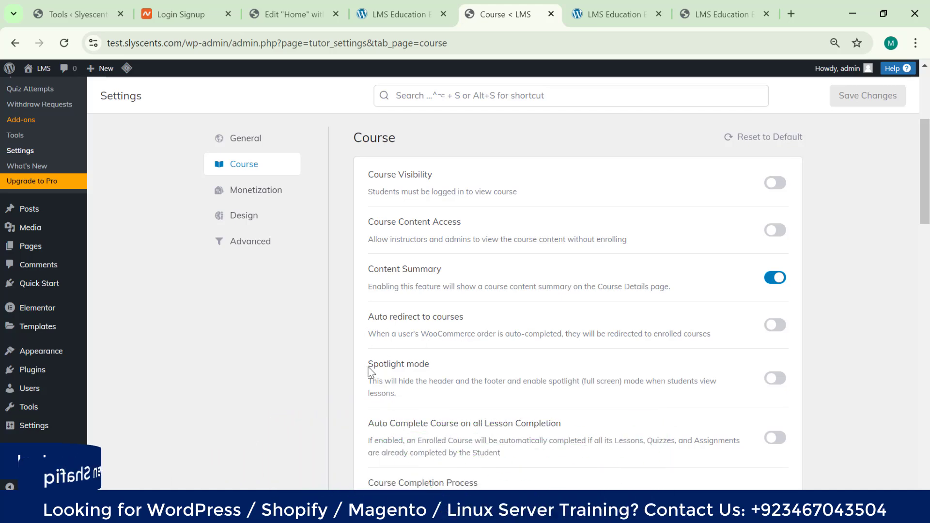
{"action": "scroll", "coordinate": [466, 311], "scroll_direction": "down", "scroll_amount": 3}
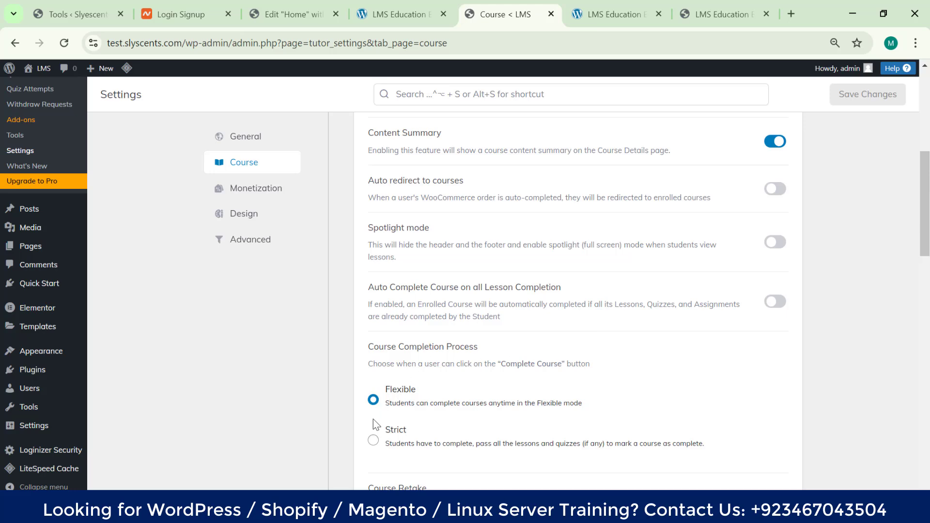
{"action": "scroll", "coordinate": [388, 355], "scroll_direction": "down", "scroll_amount": 3}
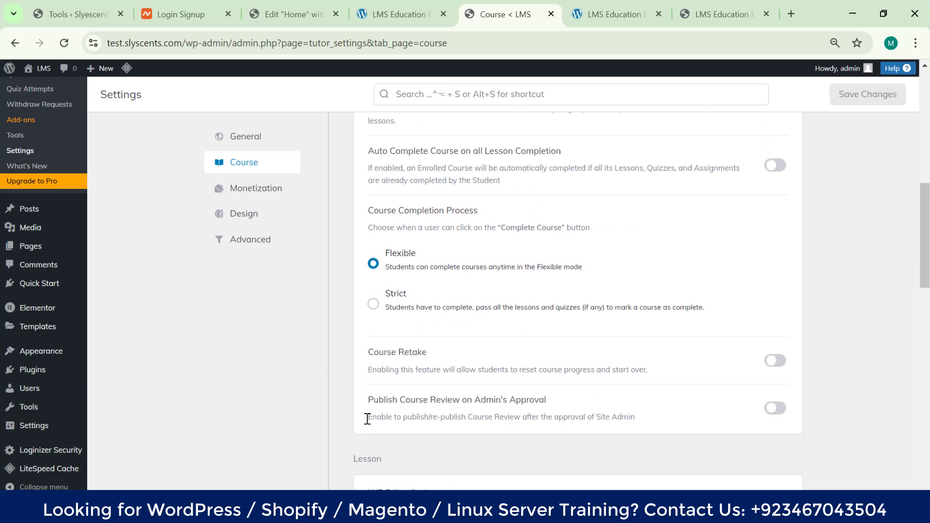
{"action": "scroll", "coordinate": [367, 419], "scroll_direction": "down", "scroll_amount": 3}
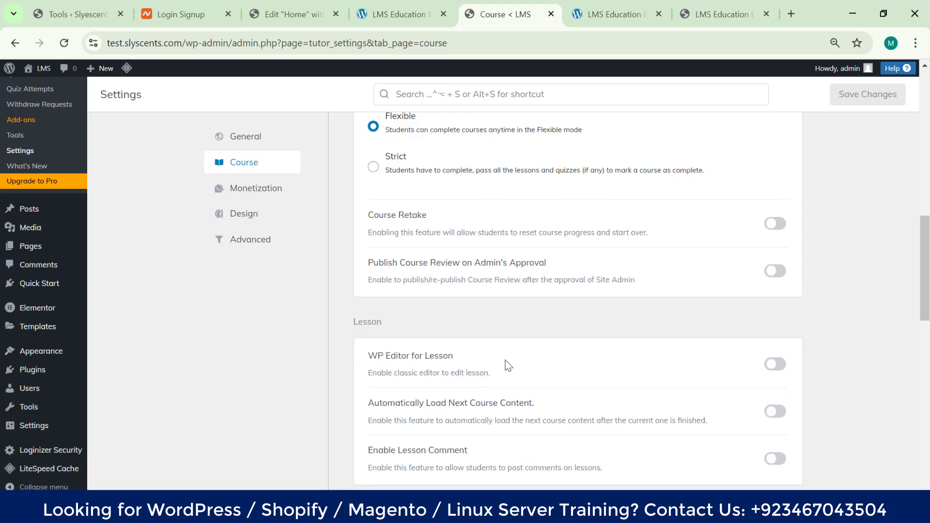
{"action": "scroll", "coordinate": [351, 379], "scroll_direction": "down", "scroll_amount": 2}
{"action": "scroll", "coordinate": [433, 379], "scroll_direction": "down", "scroll_amount": 3}
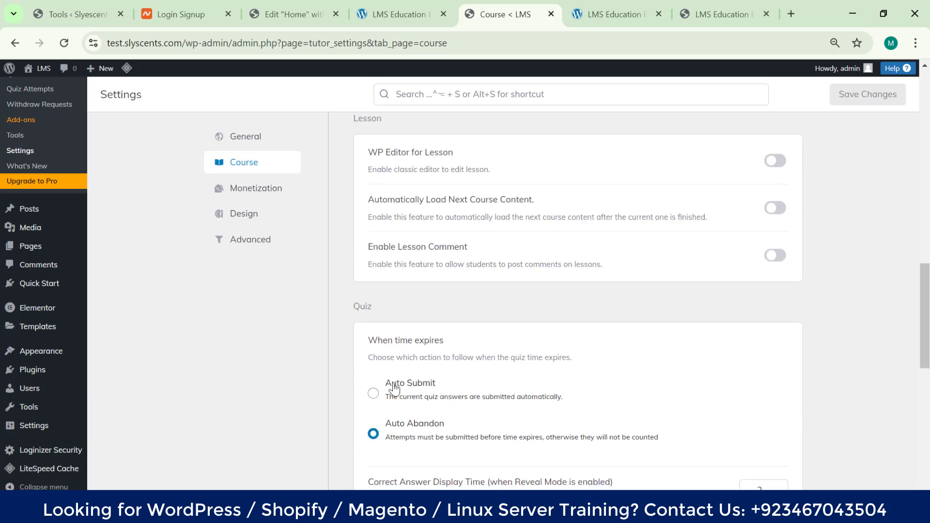
{"action": "scroll", "coordinate": [496, 376], "scroll_direction": "down", "scroll_amount": 3}
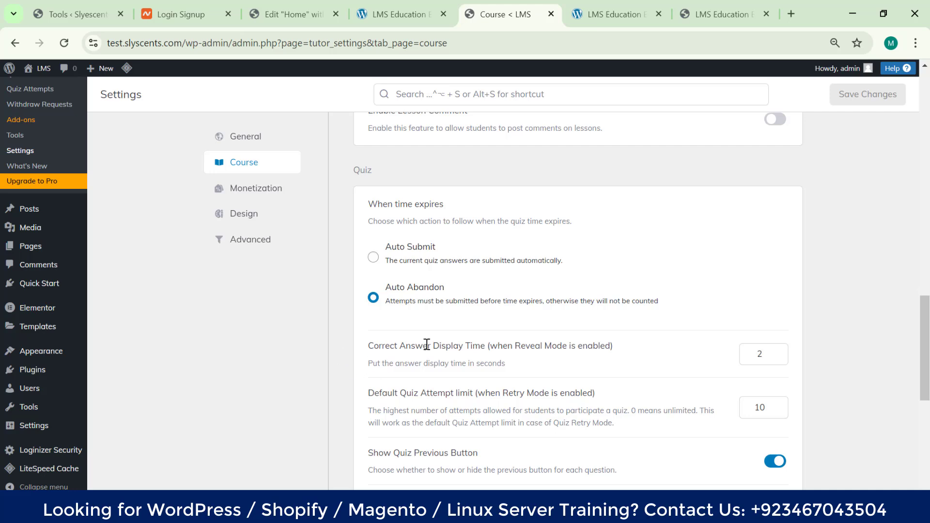
{"action": "scroll", "coordinate": [548, 382], "scroll_direction": "down", "scroll_amount": 3}
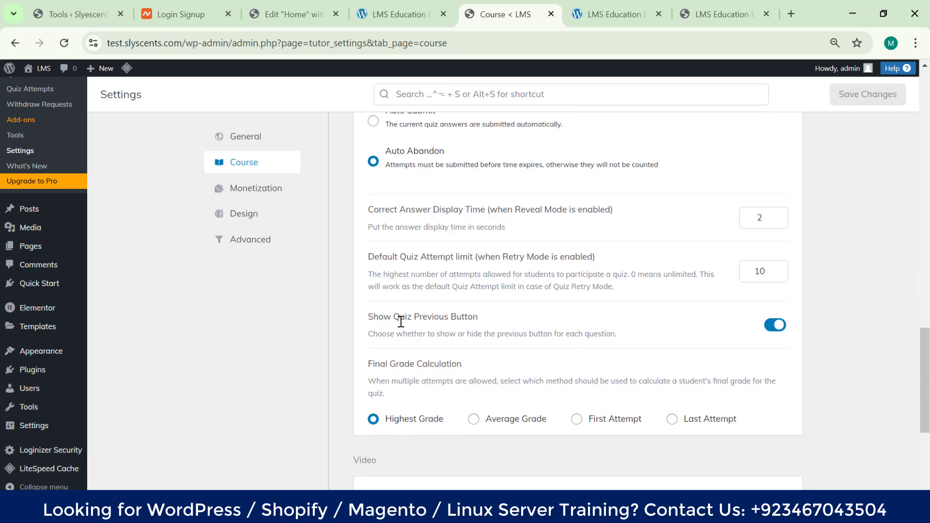
{"action": "scroll", "coordinate": [588, 316], "scroll_direction": "down", "scroll_amount": 3}
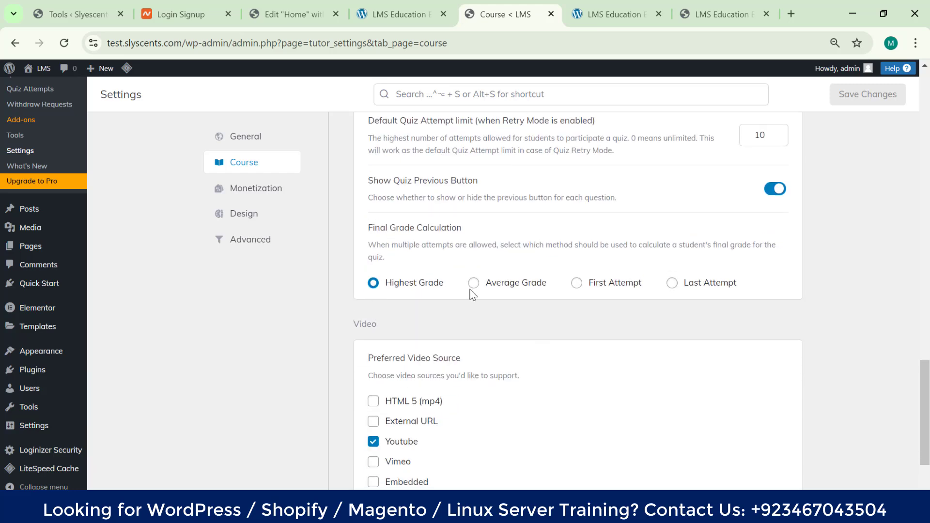
- Enable External URL, Vimeo and Embedded as preferred video sources in the course settings and save the changes
{"action": "scroll", "coordinate": [534, 286], "scroll_direction": "down", "scroll_amount": 2}
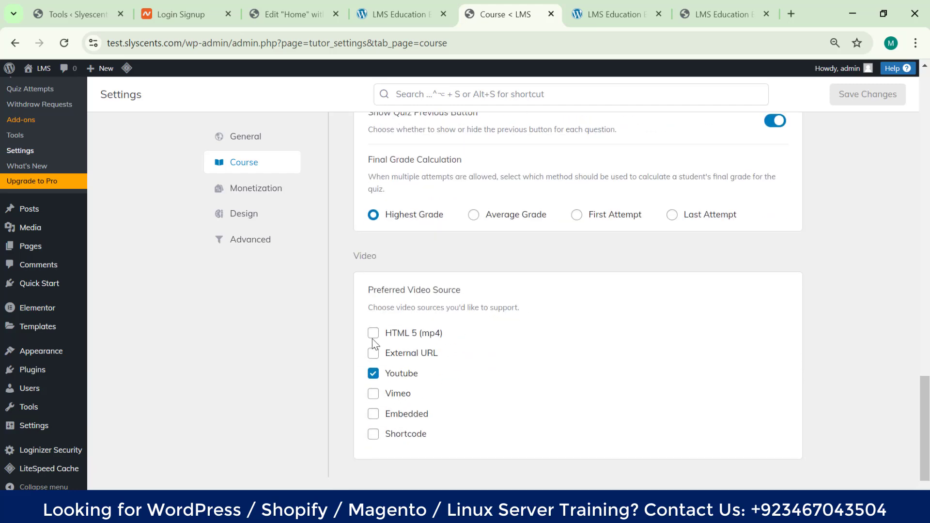
{"action": "left_click", "coordinate": [373, 353]}
{"action": "left_click", "coordinate": [373, 393]}
{"action": "left_click", "coordinate": [373, 414]}
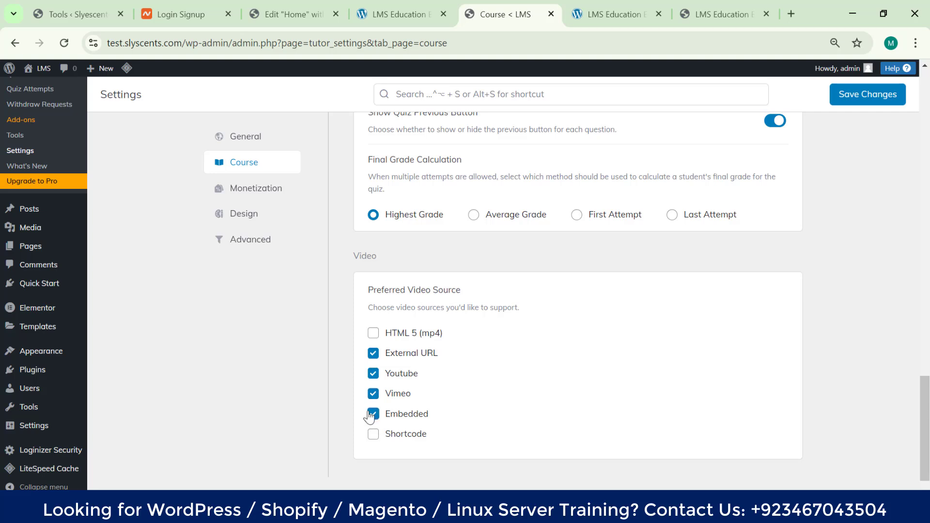
{"action": "left_click", "coordinate": [838, 96]}
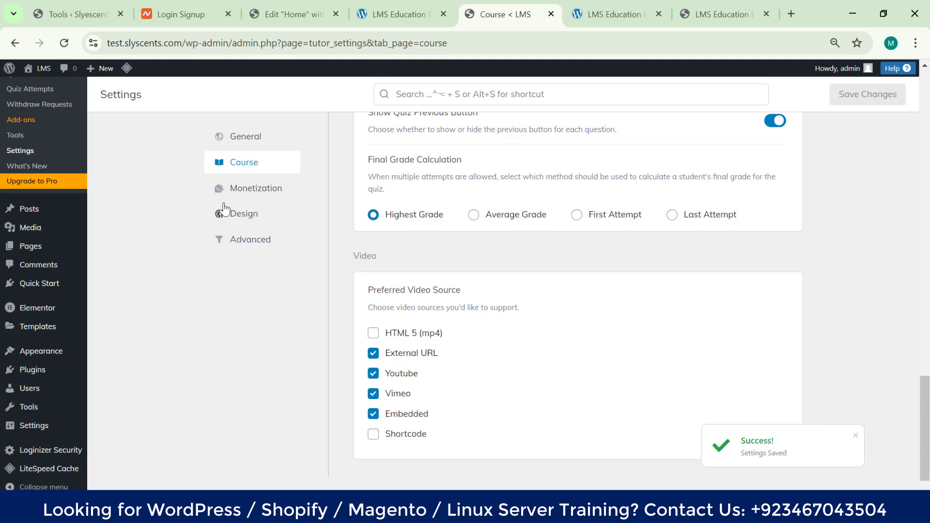
- Review the fee type and eCommerce engine options in the Tutor LMS monetization settings and save the settings
{"action": "left_click", "coordinate": [263, 189]}
{"action": "scroll", "coordinate": [584, 275], "scroll_direction": "up", "scroll_amount": 3}
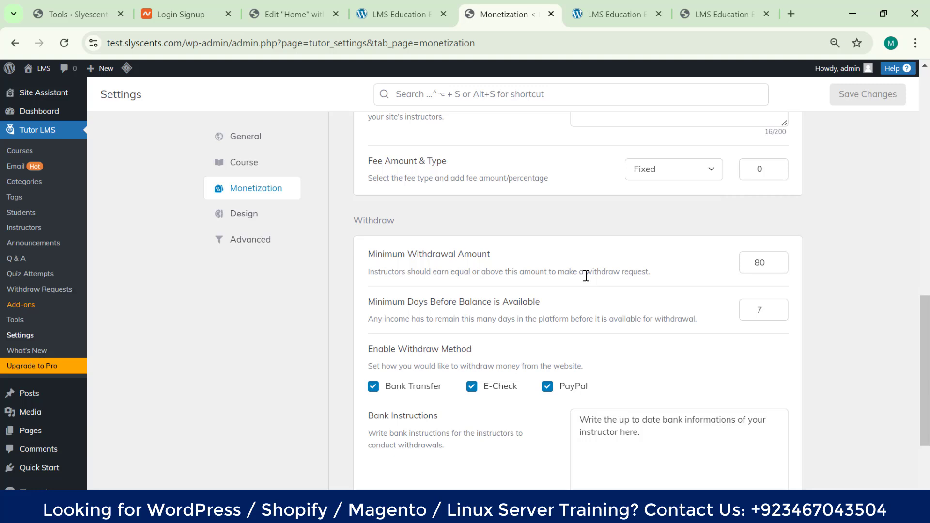
{"action": "scroll", "coordinate": [585, 277], "scroll_direction": "up", "scroll_amount": 3}
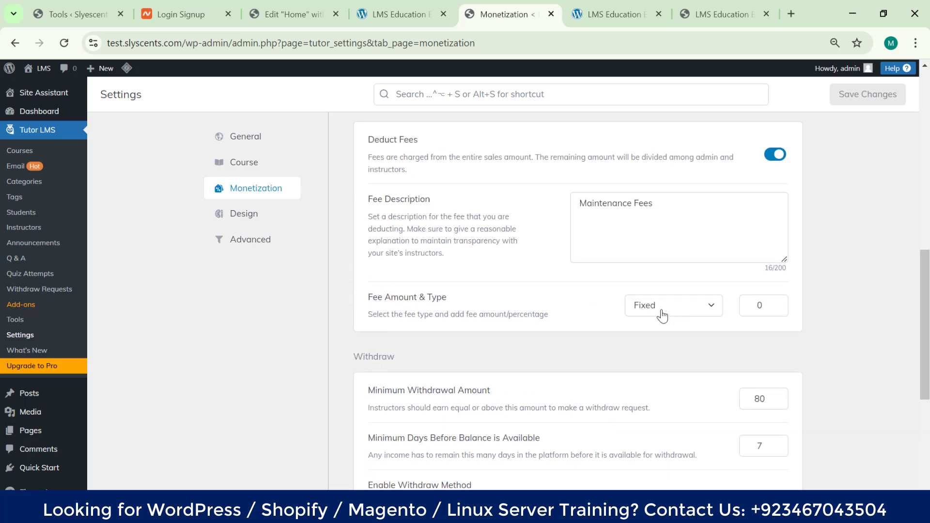
{"action": "left_click", "coordinate": [662, 311]}
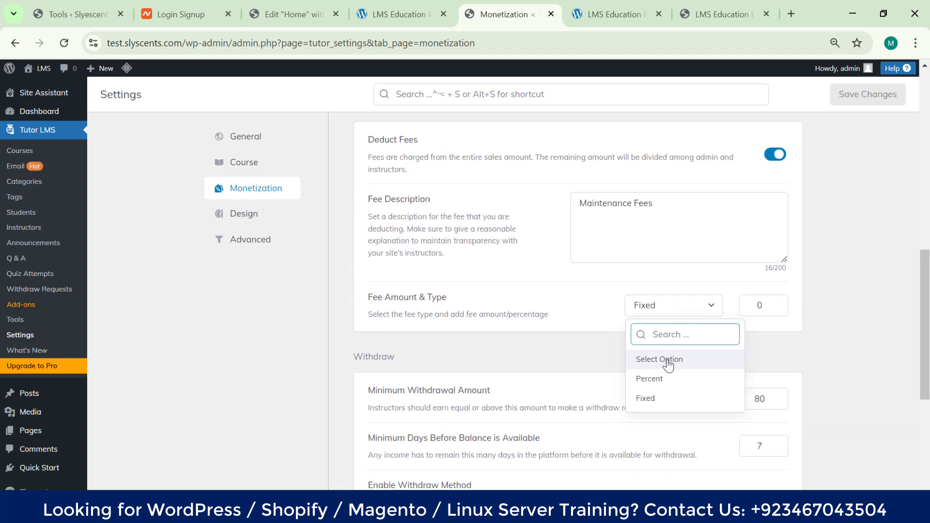
{"action": "left_click", "coordinate": [668, 364]}
{"action": "left_click", "coordinate": [683, 315]}
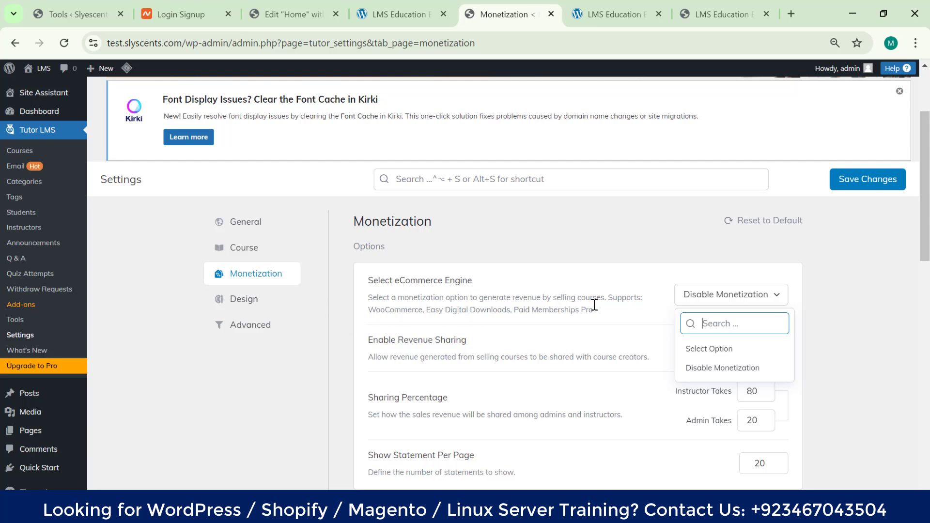
{"action": "left_click", "coordinate": [799, 250]}
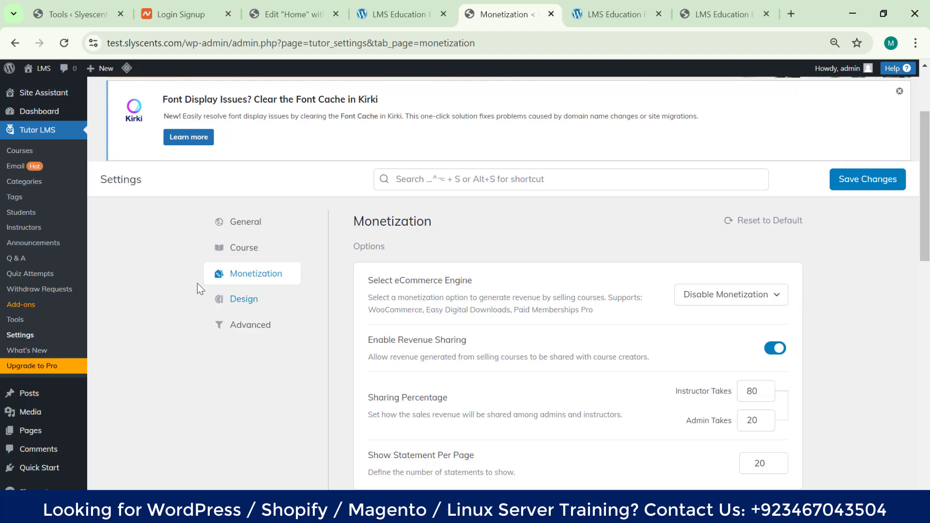
{"action": "left_click", "coordinate": [887, 180]}
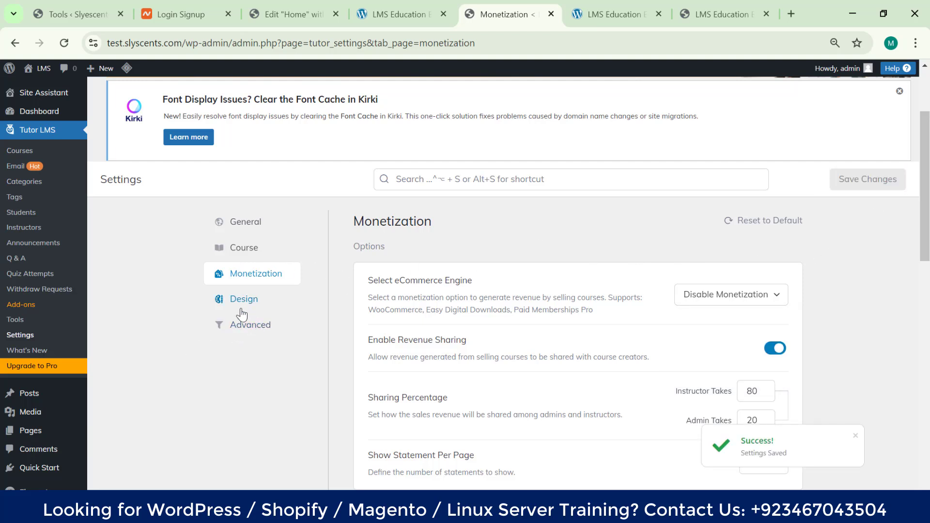
- Examine the Tutor LMS advanced settings, including the course archive page, registration pages, YouTube API key and base permalinks
{"action": "left_click", "coordinate": [237, 334]}
{"action": "scroll", "coordinate": [571, 320], "scroll_direction": "down", "scroll_amount": 3}
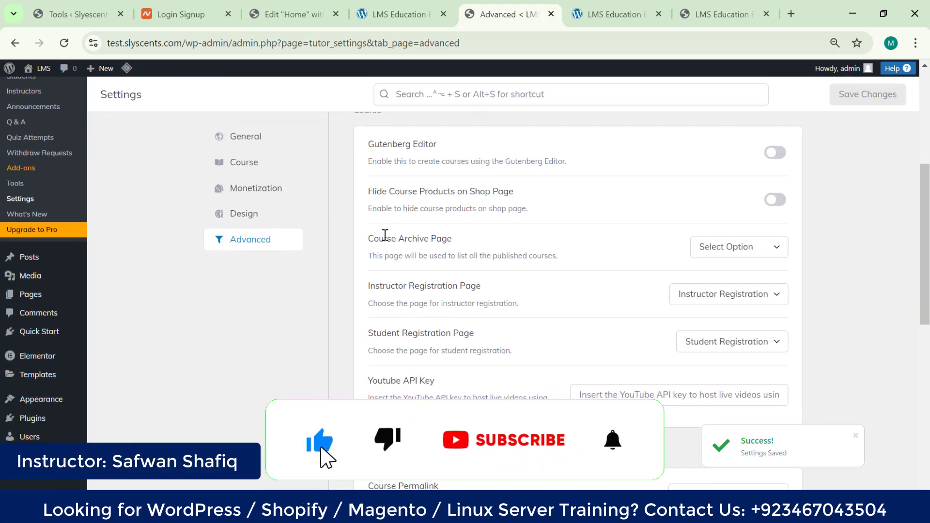
{"action": "left_click", "coordinate": [768, 252]}
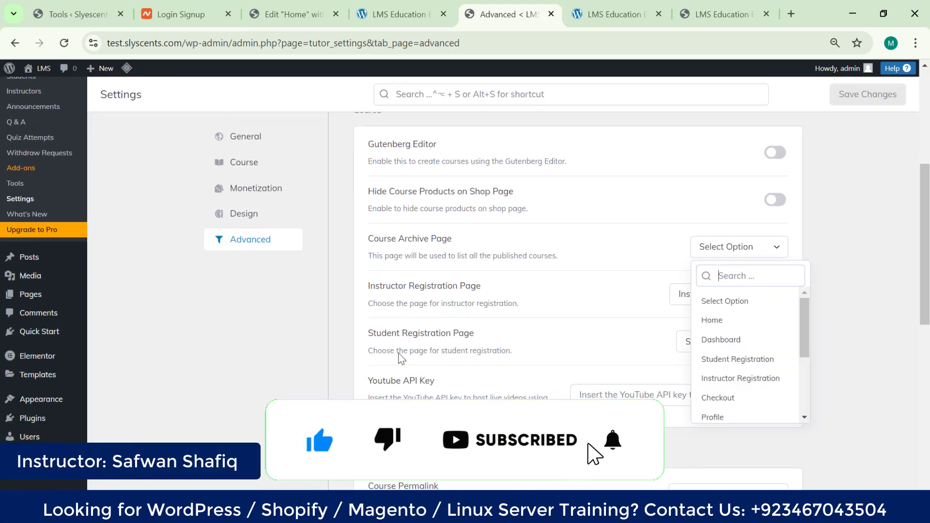
{"action": "left_click", "coordinate": [352, 376]}
{"action": "scroll", "coordinate": [352, 377], "scroll_direction": "down", "scroll_amount": 2}
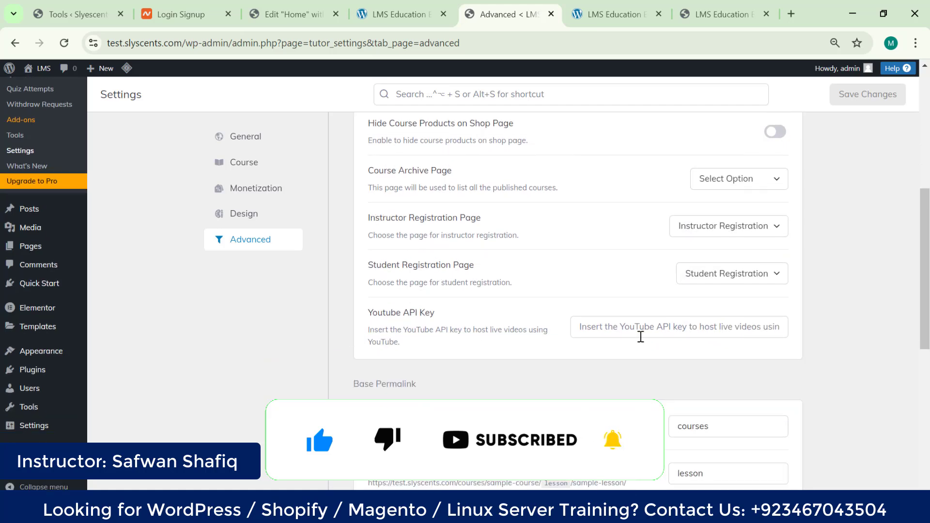
{"action": "left_click", "coordinate": [665, 331]}
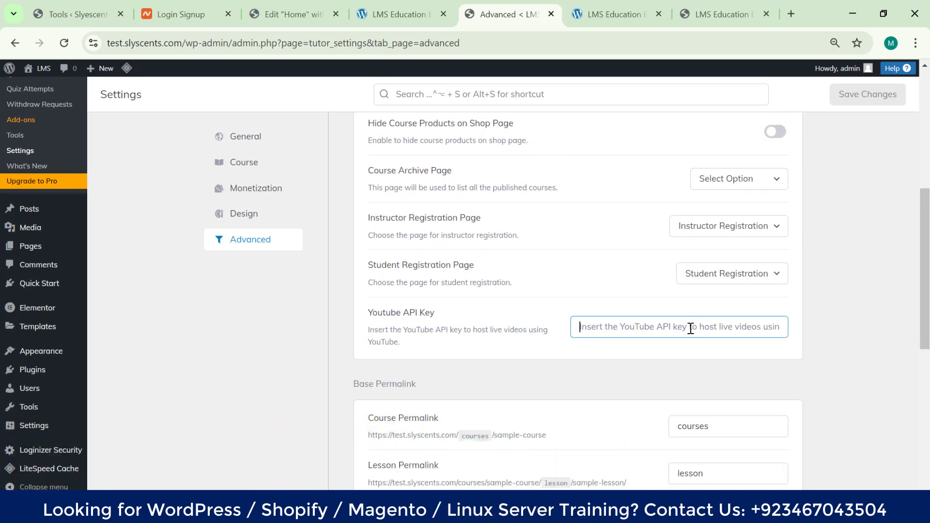
{"action": "scroll", "coordinate": [655, 311], "scroll_direction": "down", "scroll_amount": 3}
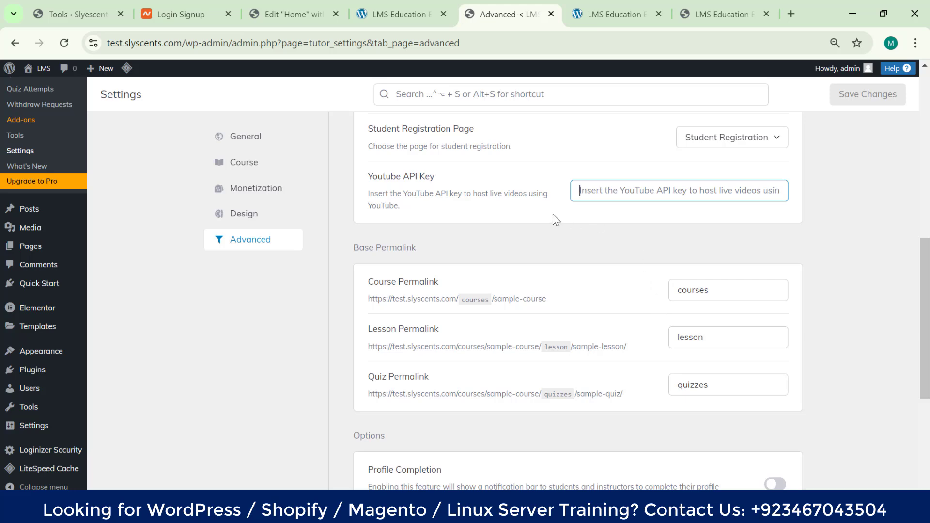
{"action": "scroll", "coordinate": [751, 247], "scroll_direction": "down", "scroll_amount": 3}
{"action": "scroll", "coordinate": [445, 397], "scroll_direction": "down", "scroll_amount": 3}
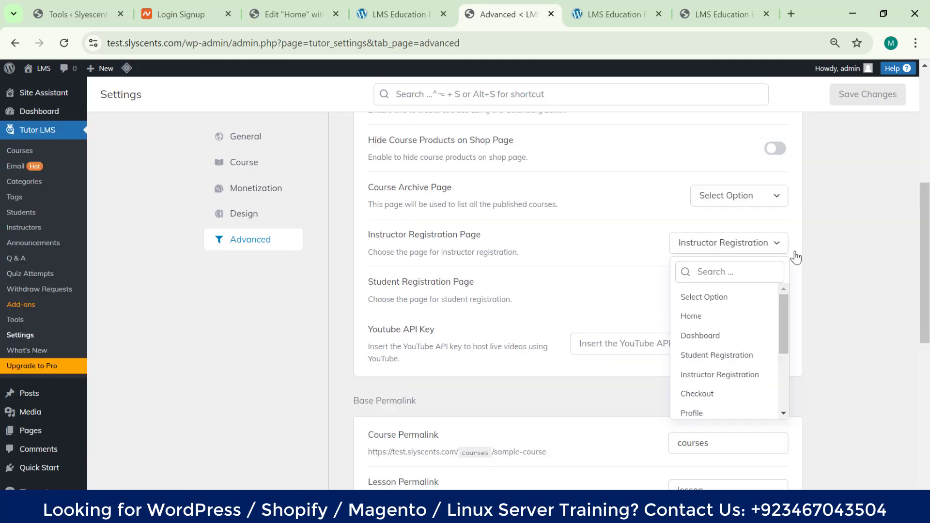
{"action": "left_click", "coordinate": [859, 241]}
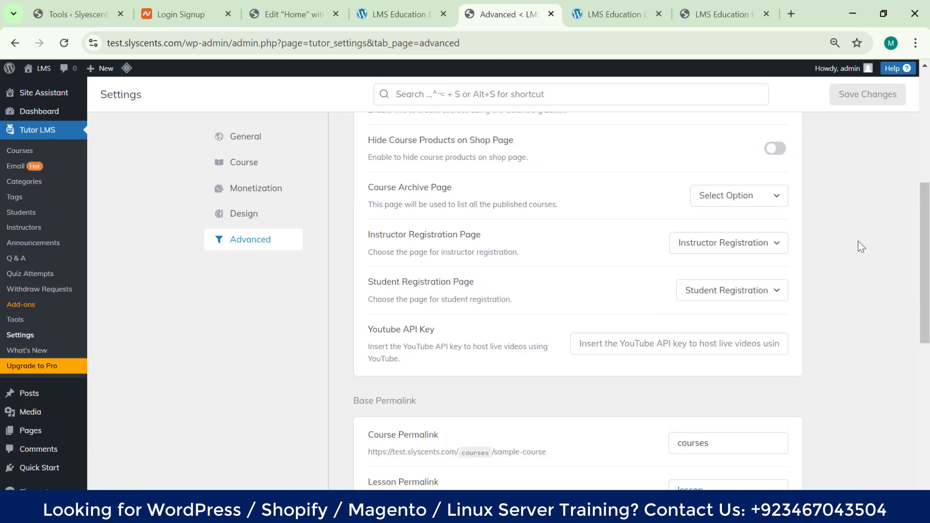
{"action": "scroll", "coordinate": [859, 240], "scroll_direction": "up", "scroll_amount": 3}
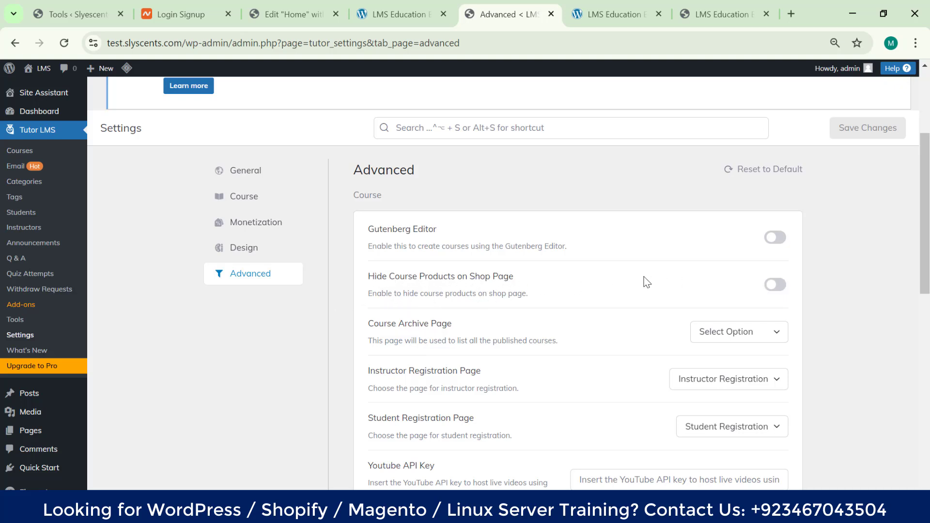
- Enable Hide Course Products on Shop Page in the advanced settings and save the changes
{"action": "left_click", "coordinate": [775, 285]}
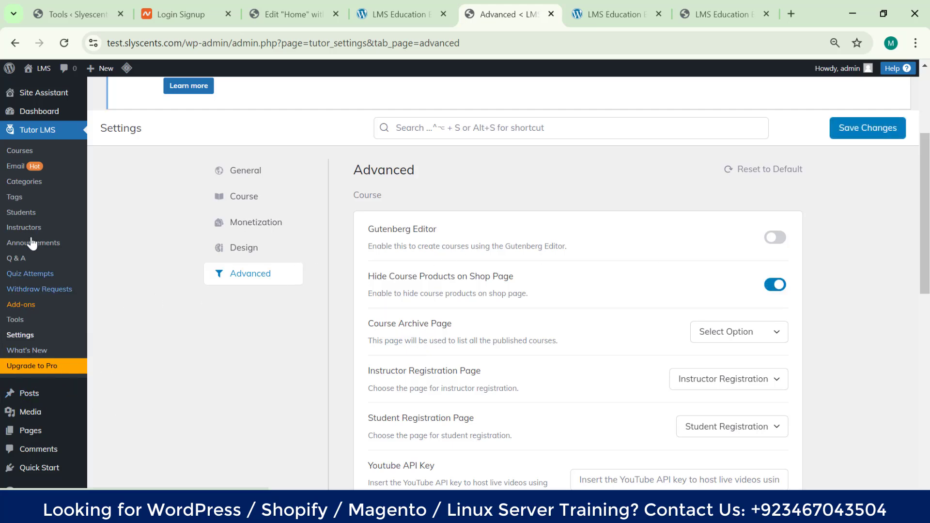
{"action": "scroll", "coordinate": [48, 387], "scroll_direction": "down", "scroll_amount": 4}
{"action": "scroll", "coordinate": [34, 378], "scroll_direction": "down", "scroll_amount": 3}
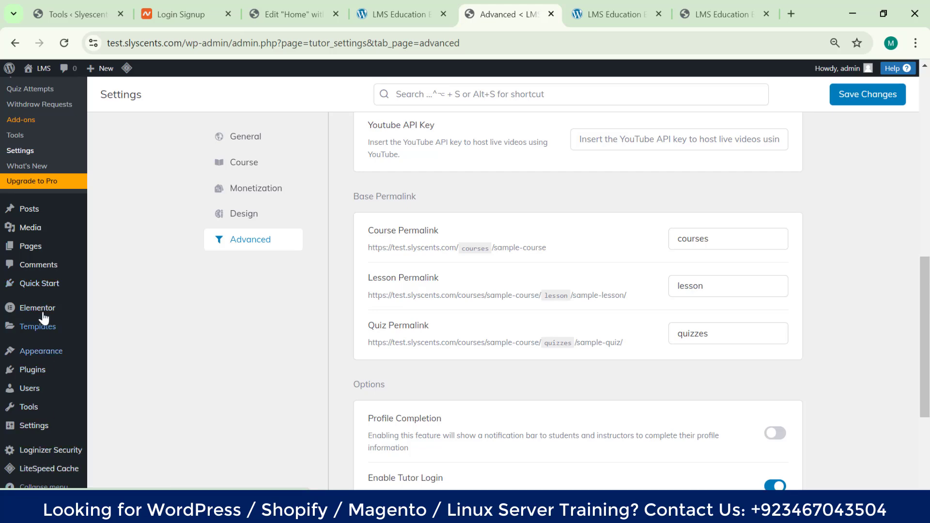
{"action": "scroll", "coordinate": [722, 293], "scroll_direction": "up", "scroll_amount": 5}
{"action": "scroll", "coordinate": [722, 293], "scroll_direction": "up", "scroll_amount": 3}
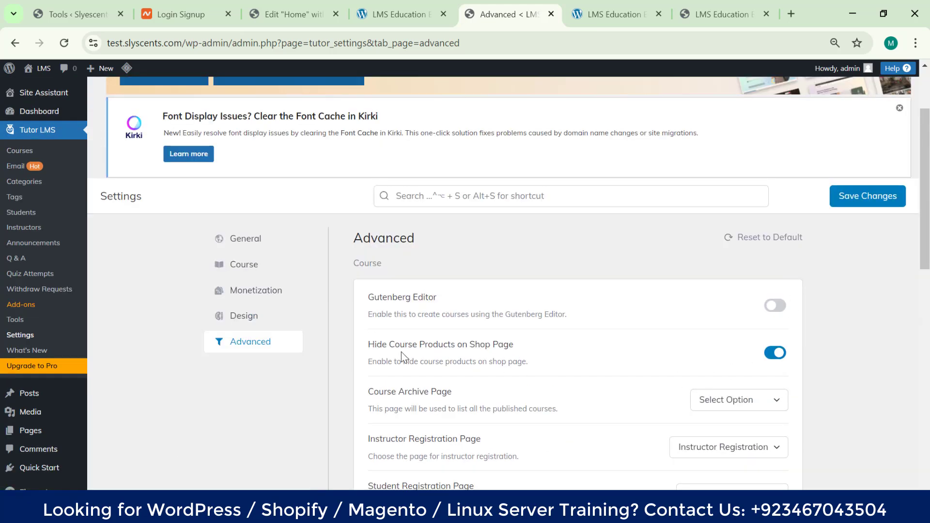
{"action": "left_click", "coordinate": [862, 202]}
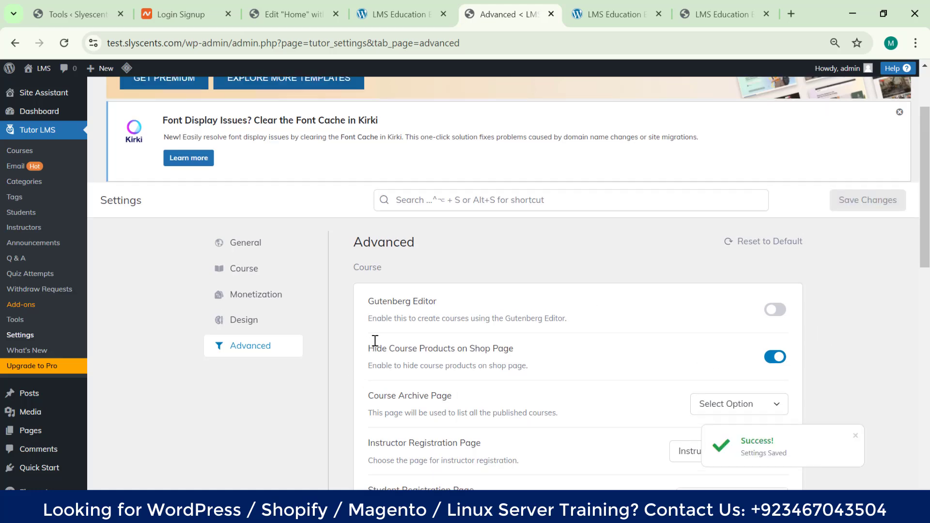
- Turn off Hide Course Products on Shop Page again and save the advanced settings
{"action": "scroll", "coordinate": [374, 343], "scroll_direction": "up", "scroll_amount": 2}
{"action": "scroll", "coordinate": [378, 294], "scroll_direction": "down", "scroll_amount": 3}
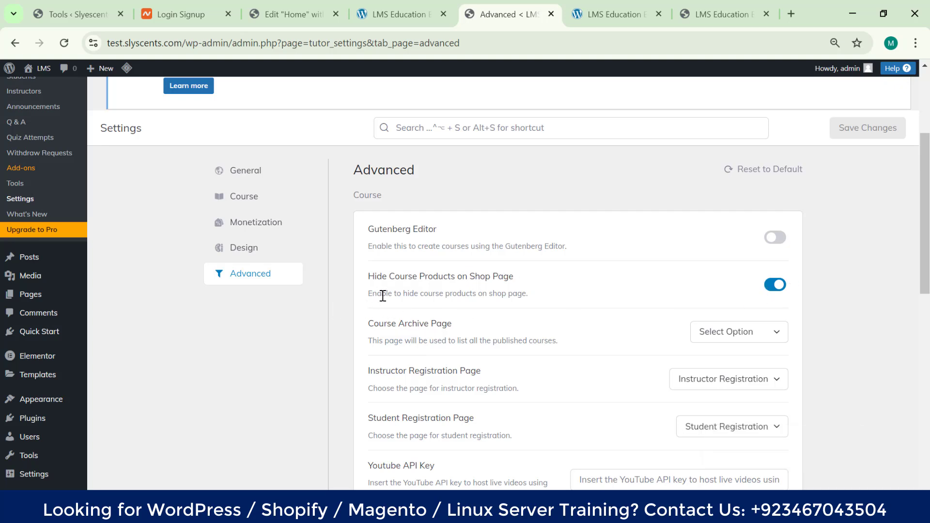
{"action": "left_click", "coordinate": [774, 286]}
{"action": "left_click", "coordinate": [869, 129]}
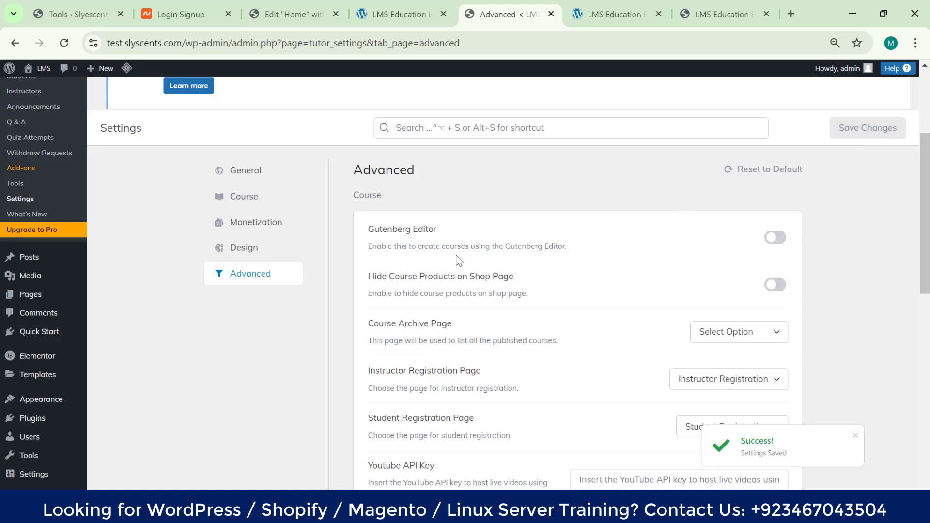
- Add Tag, Difficulty Level and Price Type to the preferred course filters in the design settings and save
{"action": "left_click", "coordinate": [236, 251]}
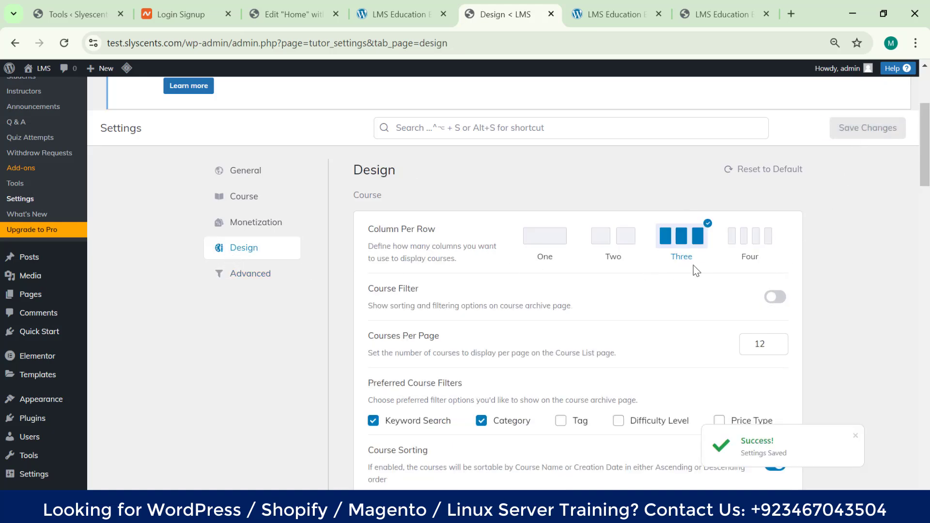
{"action": "scroll", "coordinate": [695, 272], "scroll_direction": "down", "scroll_amount": 1}
{"action": "scroll", "coordinate": [697, 274], "scroll_direction": "down", "scroll_amount": 1}
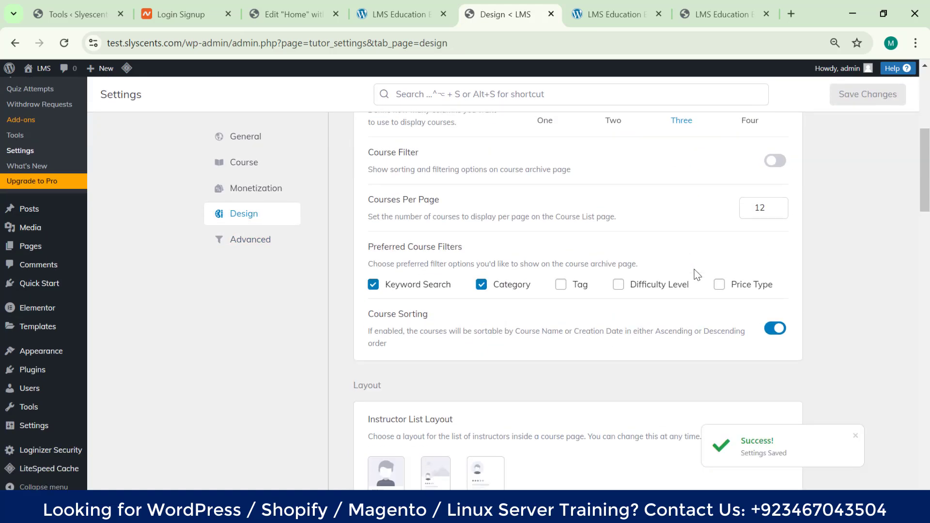
{"action": "left_click", "coordinate": [720, 286]}
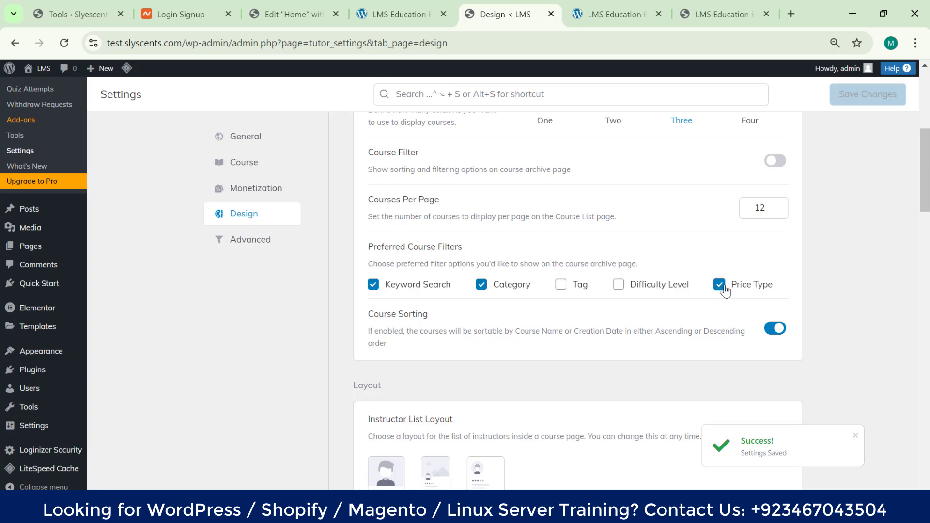
{"action": "left_click", "coordinate": [573, 288]}
{"action": "left_click", "coordinate": [619, 285]}
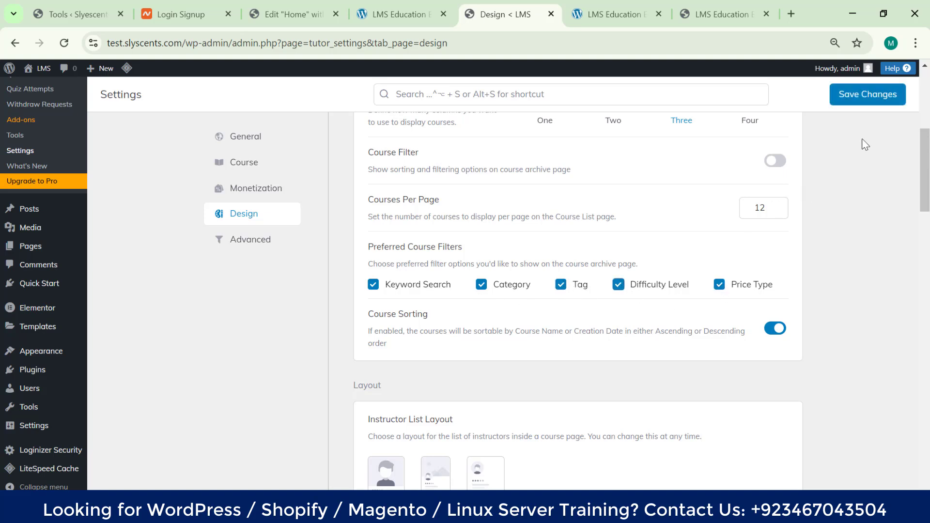
{"action": "left_click", "coordinate": [868, 95]}
- Revisit the Tutor LMS course settings and look over the instructors' withdraw requests list
{"action": "scroll", "coordinate": [509, 354], "scroll_direction": "down", "scroll_amount": 4}
{"action": "left_click", "coordinate": [244, 162]}
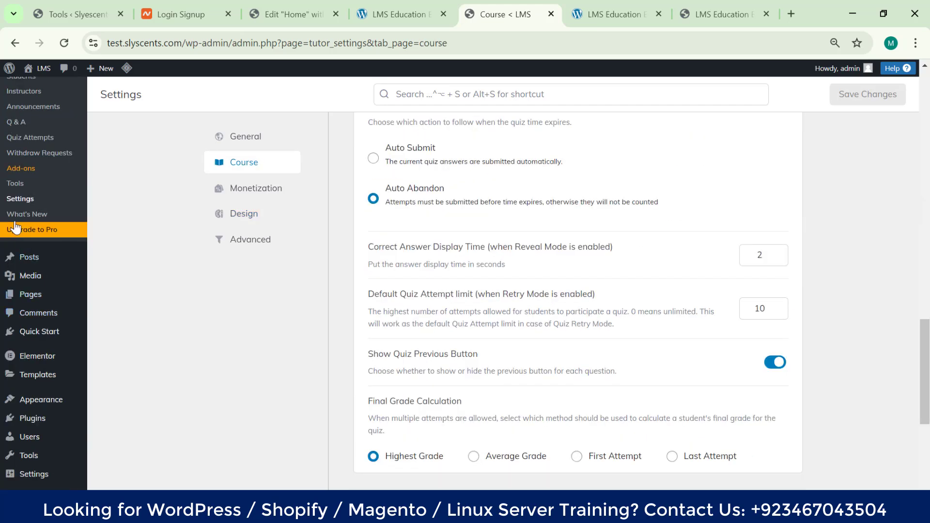
{"action": "left_click", "coordinate": [15, 184]}
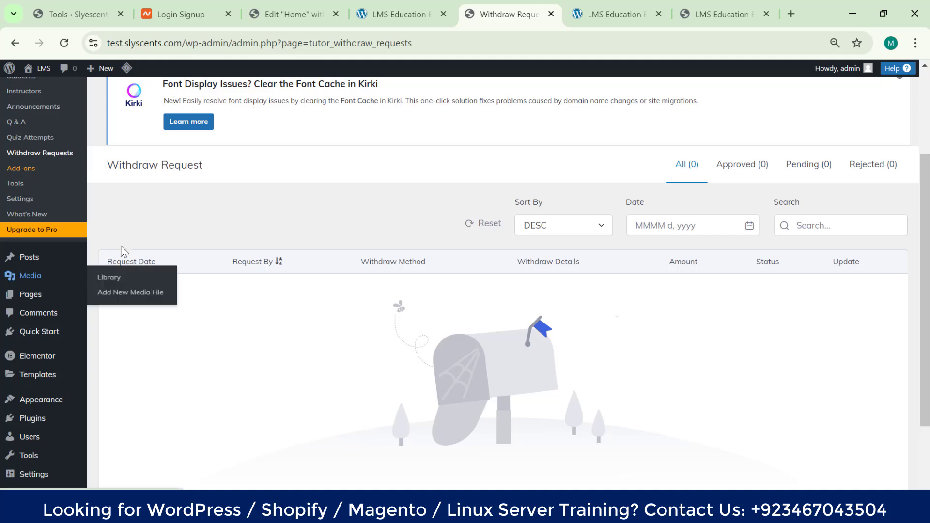
{"action": "scroll", "coordinate": [388, 302], "scroll_direction": "up", "scroll_amount": 3}
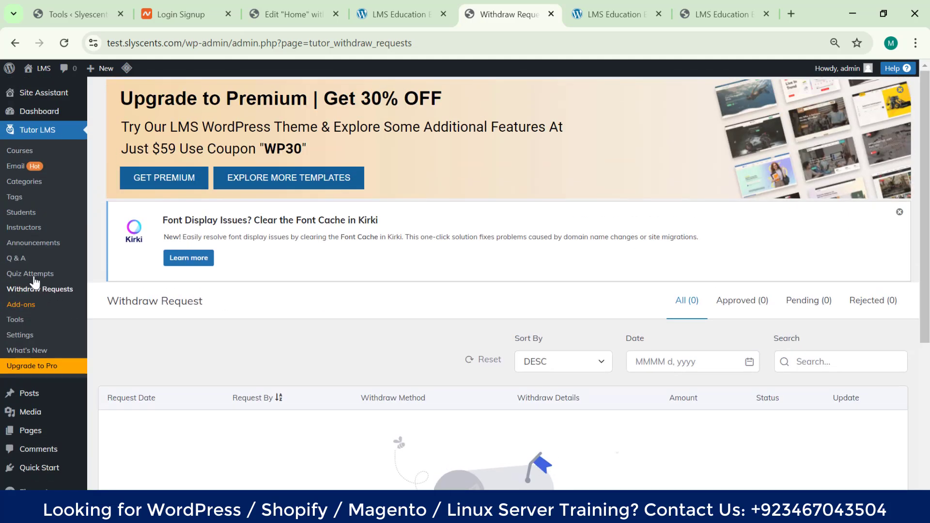
- Open the Tutor LMS students list and check each student's registration date and courses taken
{"action": "left_click", "coordinate": [13, 216]}
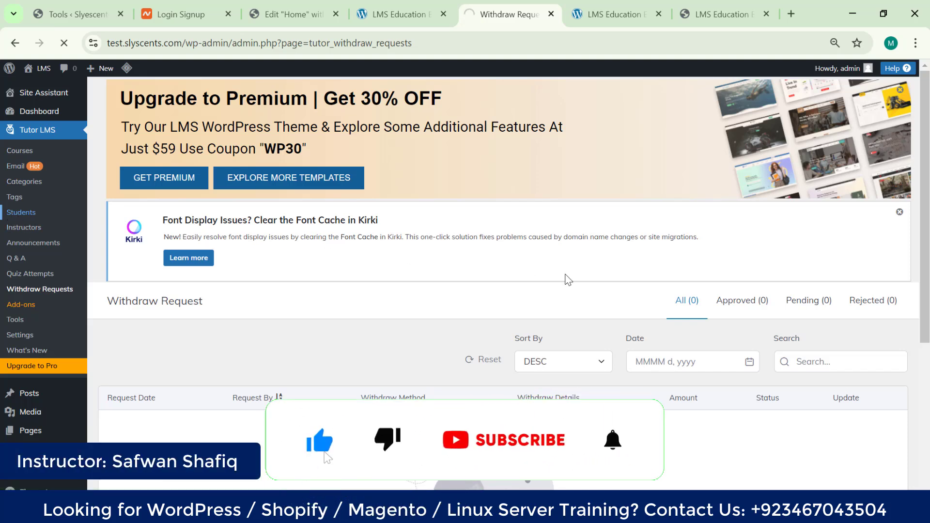
{"action": "scroll", "coordinate": [562, 279], "scroll_direction": "down", "scroll_amount": 3}
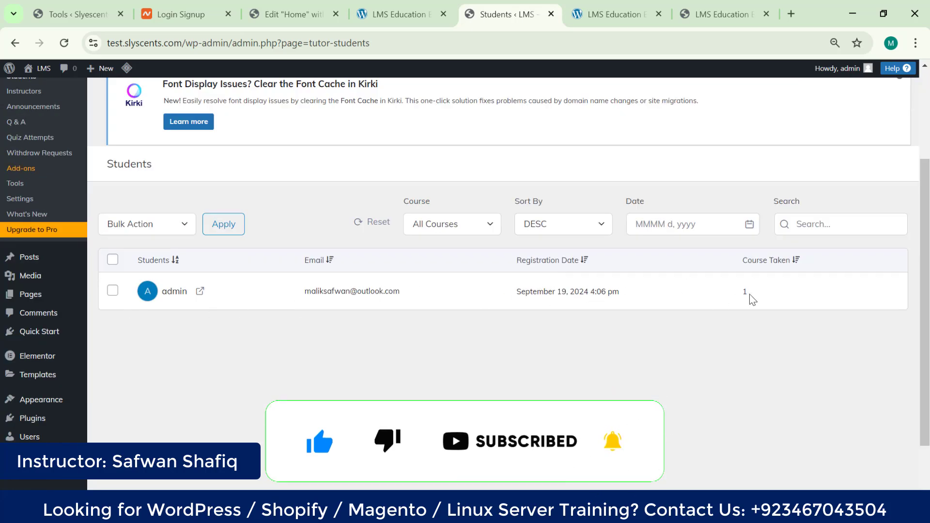
{"action": "mouse_move", "coordinate": [129, 300]}
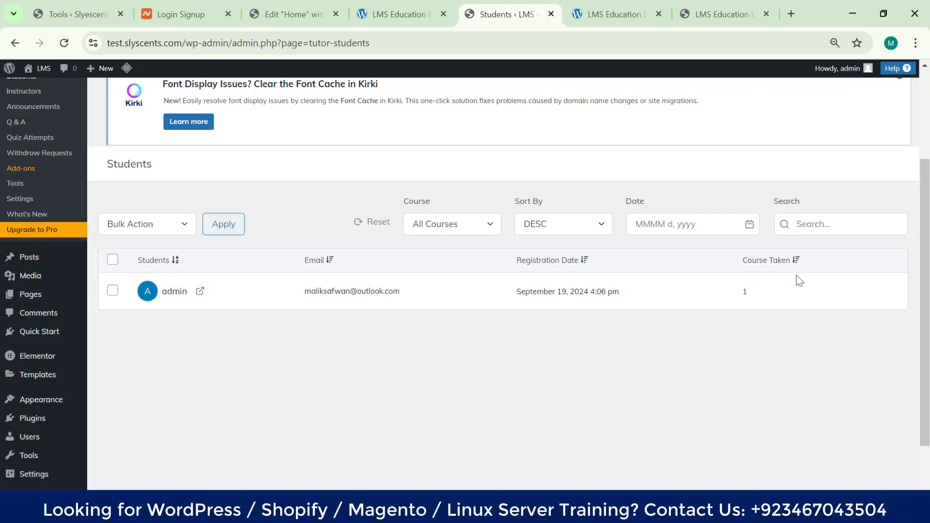
{"action": "scroll", "coordinate": [29, 174], "scroll_direction": "up", "scroll_amount": 3}
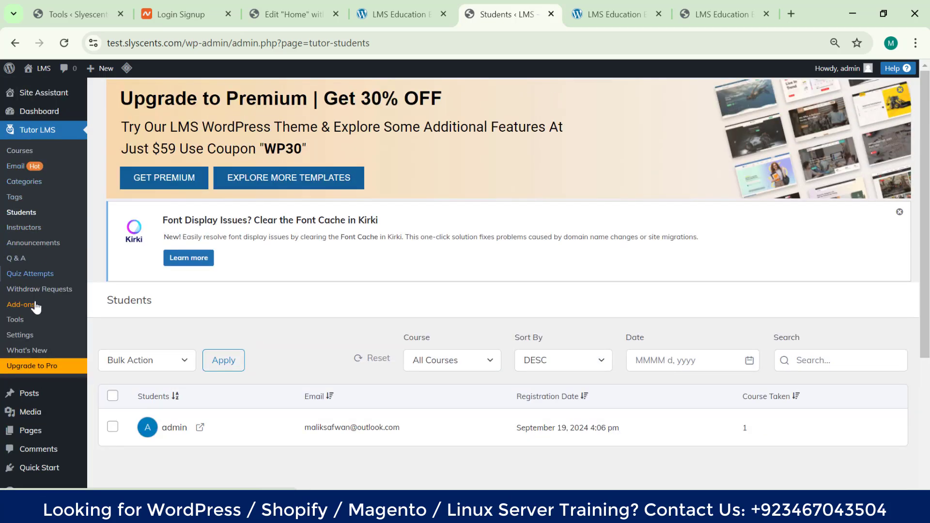
- Open the Tutor LMS course categories and enter Wordpress as the name of a new category
{"action": "left_click", "coordinate": [16, 183]}
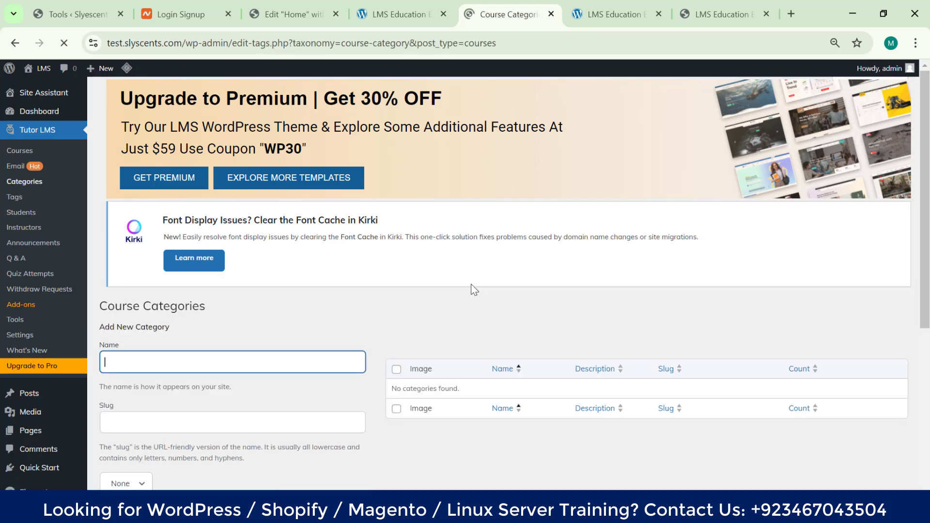
{"action": "scroll", "coordinate": [471, 286], "scroll_direction": "down", "scroll_amount": 2}
{"action": "scroll", "coordinate": [208, 271], "scroll_direction": "down", "scroll_amount": 4}
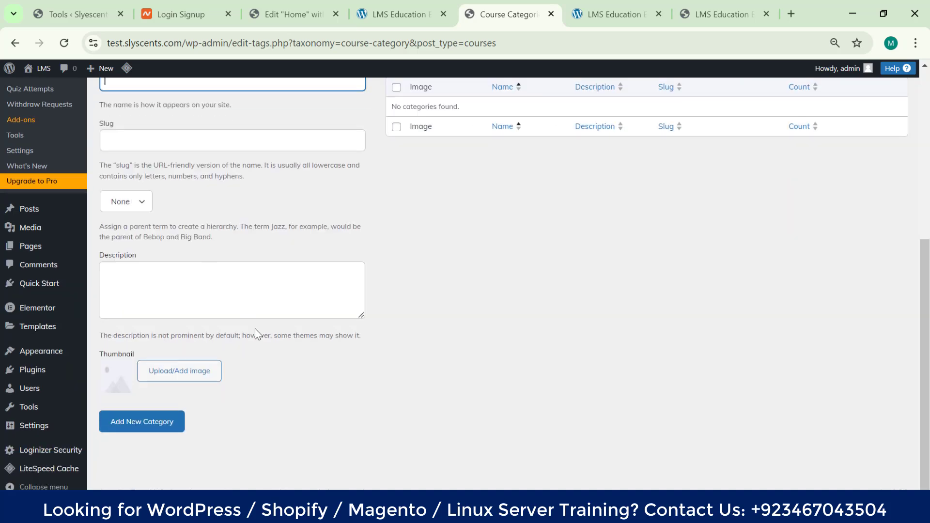
{"action": "scroll", "coordinate": [253, 332], "scroll_direction": "up", "scroll_amount": 6}
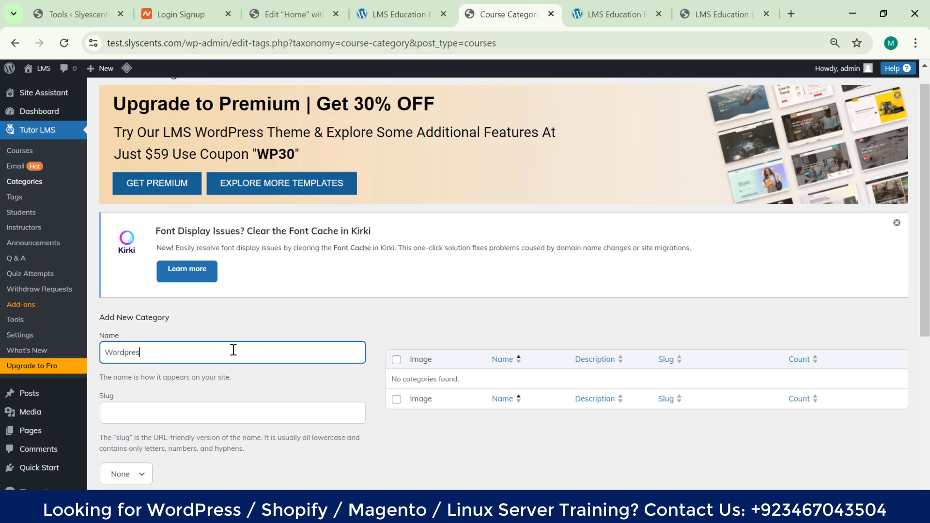
{"action": "scroll", "coordinate": [388, 388], "scroll_direction": "down", "scroll_amount": 4}
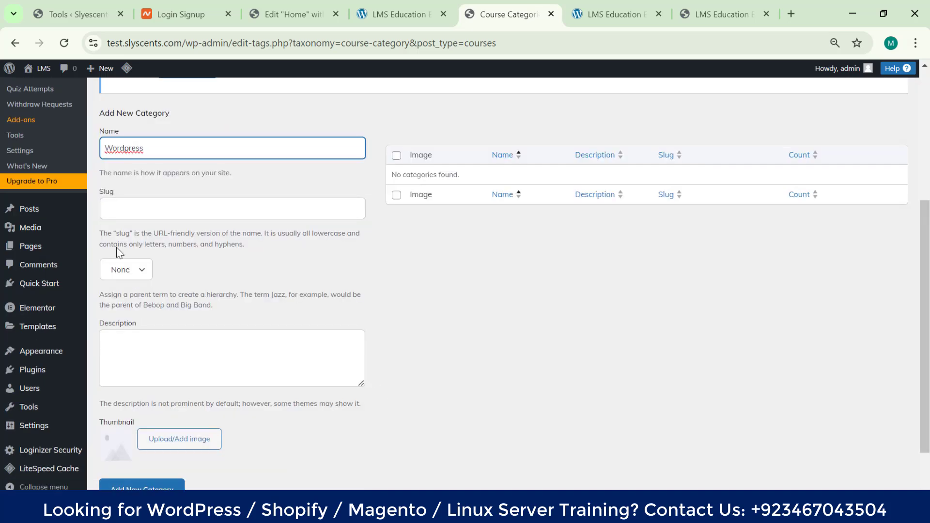
{"action": "left_click", "coordinate": [385, 312]}
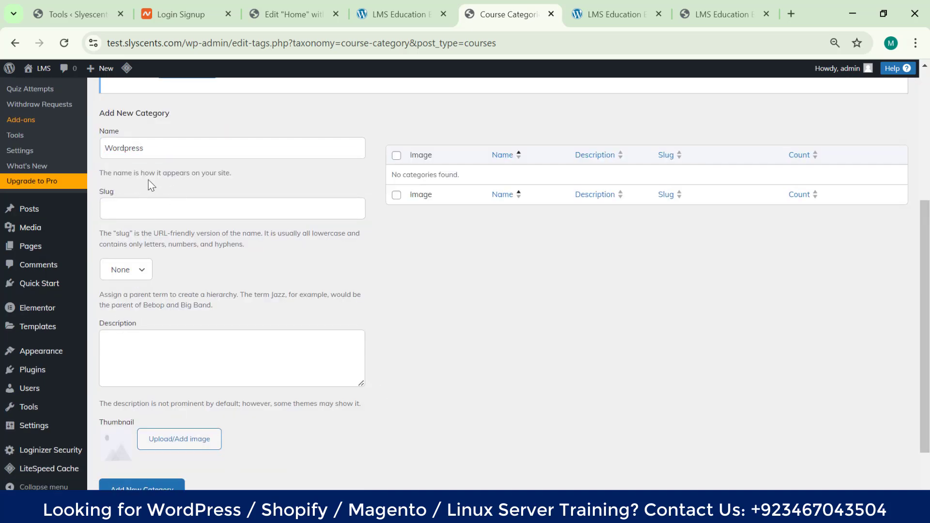
- Reuse the category name Wordpress as its slug and description, and add the new course category
{"action": "double_click", "coordinate": [125, 148]}
{"action": "key", "text": "ctrl+c"}
{"action": "left_click", "coordinate": [276, 204]}
{"action": "key", "text": "ctrl+v"}
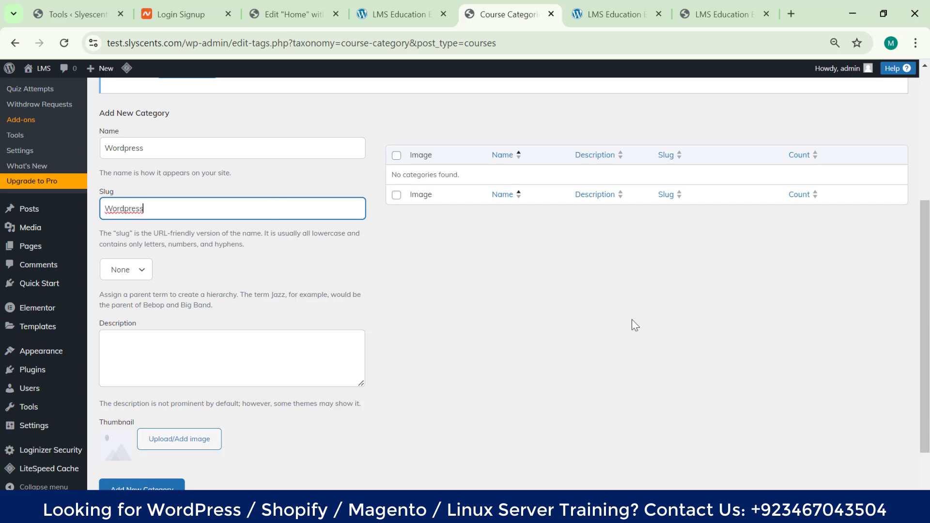
{"action": "left_click", "coordinate": [631, 324]}
{"action": "left_click", "coordinate": [154, 359]}
{"action": "key", "text": "ctrl+v"}
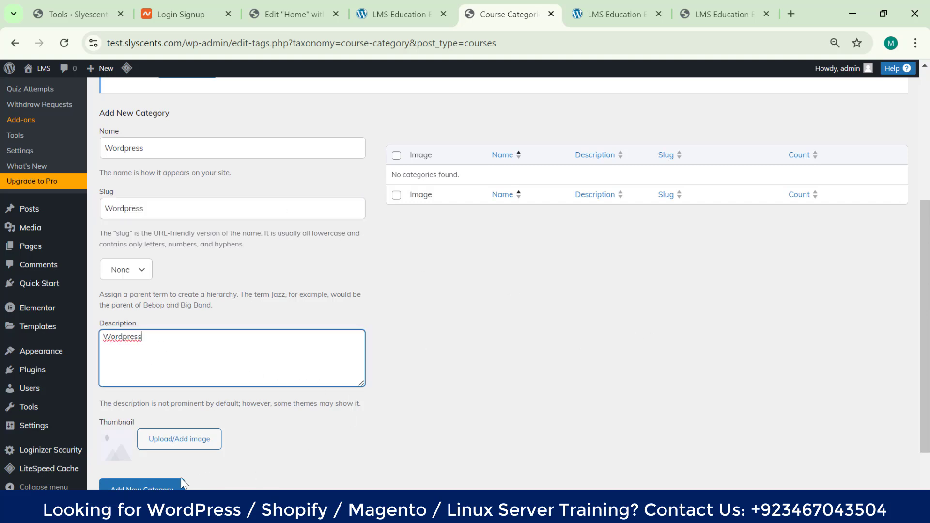
{"action": "left_click", "coordinate": [181, 482]}
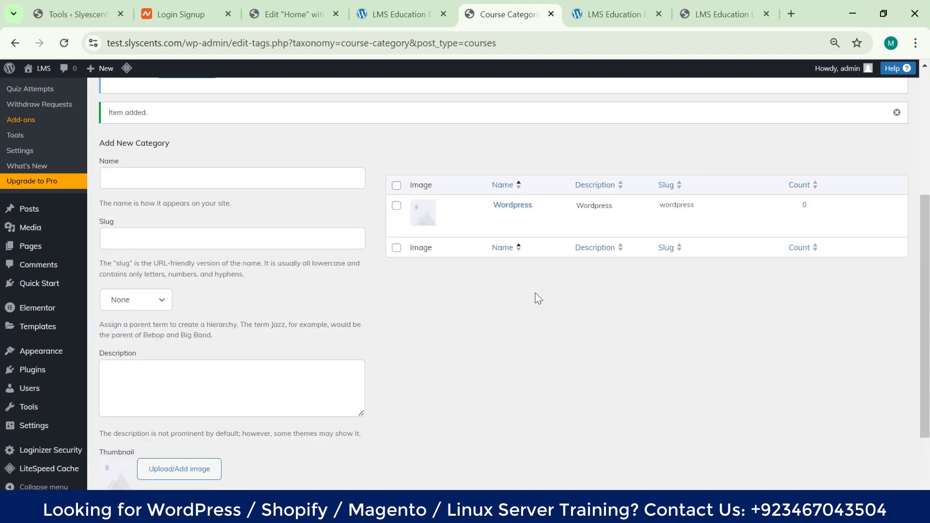
{"action": "scroll", "coordinate": [34, 222], "scroll_direction": "up", "scroll_amount": 3}
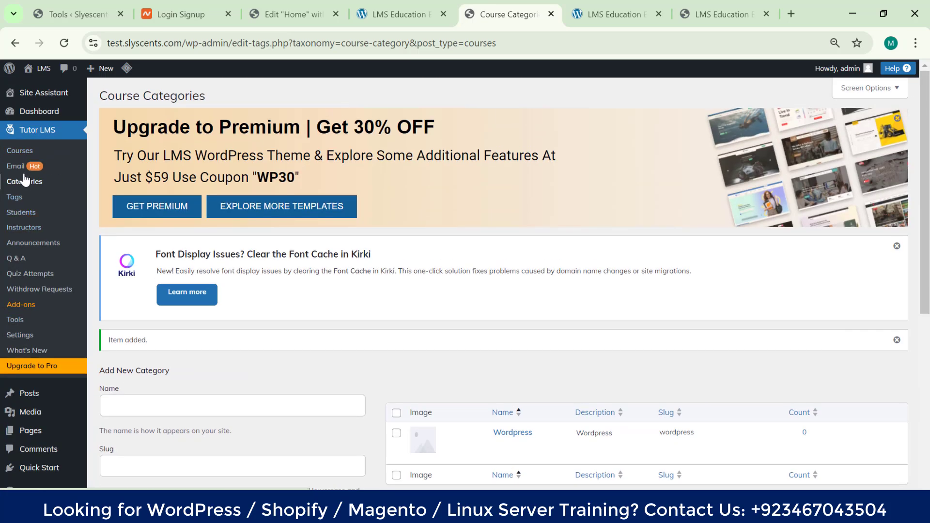
- Check the Learn WordPress course's price in the courses list and open the Pro upgrade page, returning to the list
{"action": "left_click", "coordinate": [24, 151]}
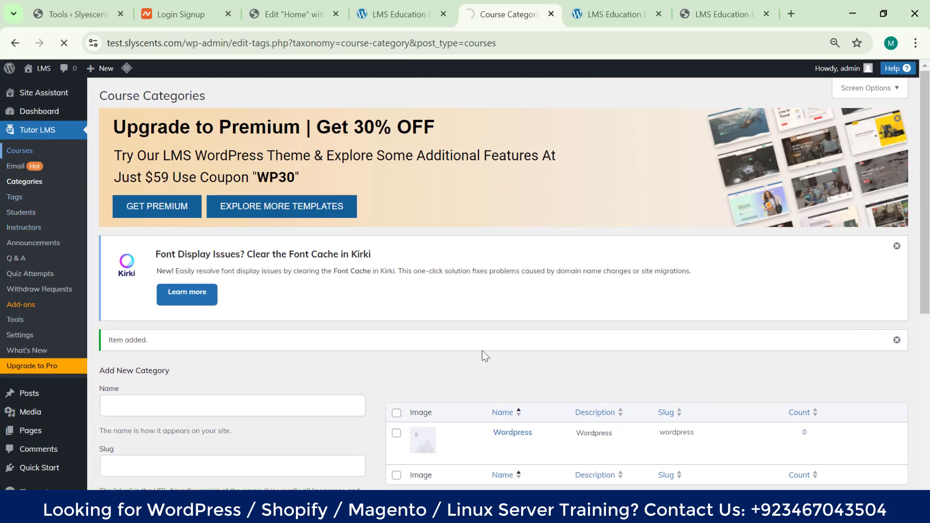
{"action": "scroll", "coordinate": [485, 355], "scroll_direction": "down", "scroll_amount": 3}
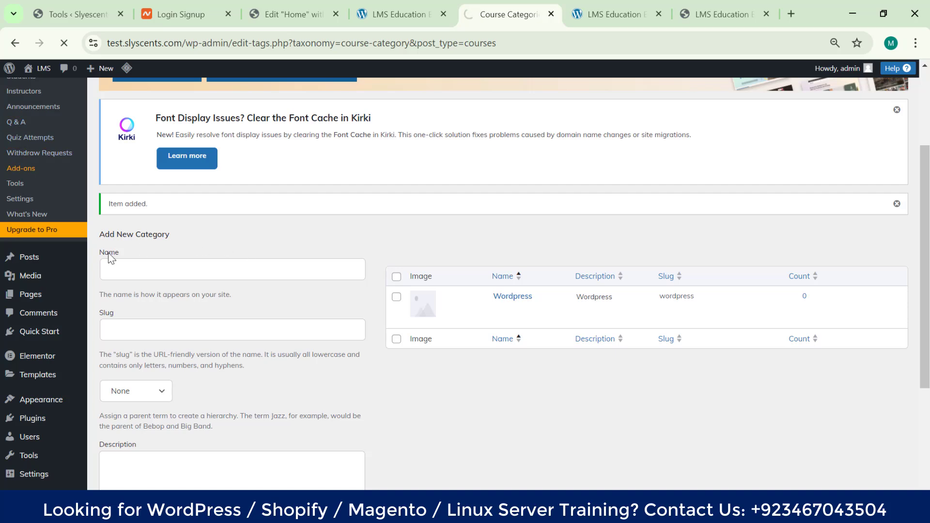
{"action": "scroll", "coordinate": [459, 338], "scroll_direction": "up", "scroll_amount": 3}
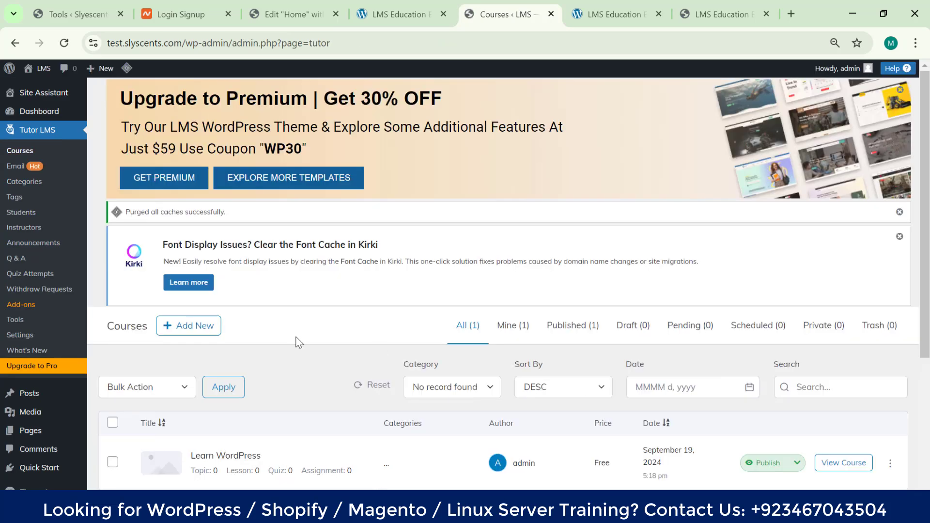
{"action": "scroll", "coordinate": [671, 339], "scroll_direction": "down", "scroll_amount": 3}
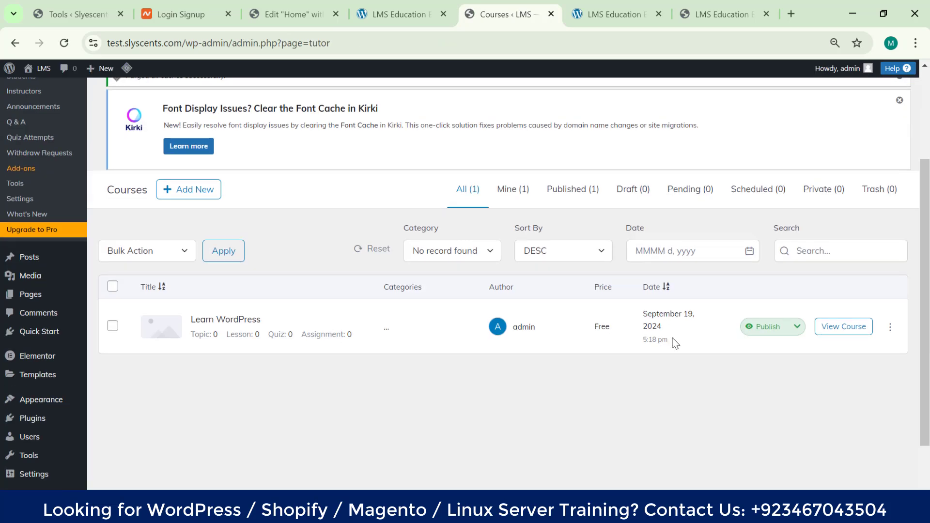
{"action": "double_click", "coordinate": [599, 326]}
{"action": "left_click", "coordinate": [30, 230]}
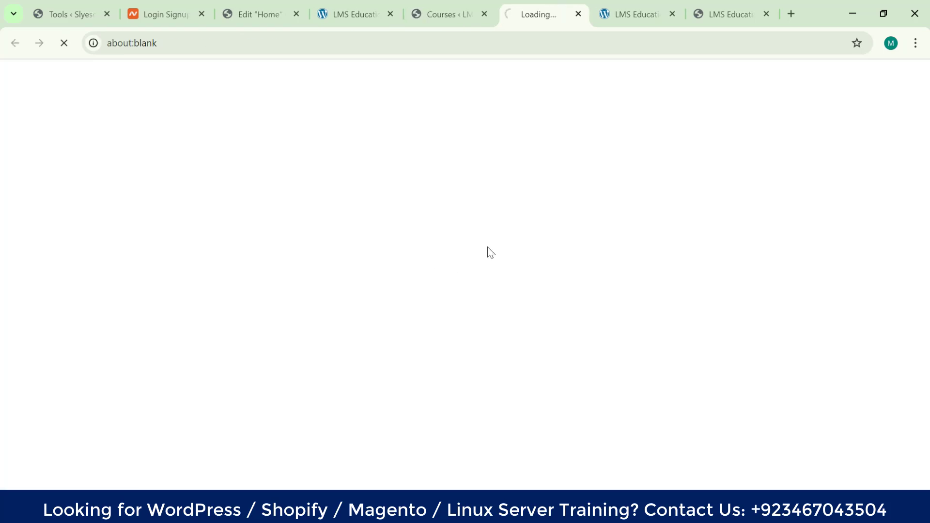
{"action": "left_click", "coordinate": [450, 7]}
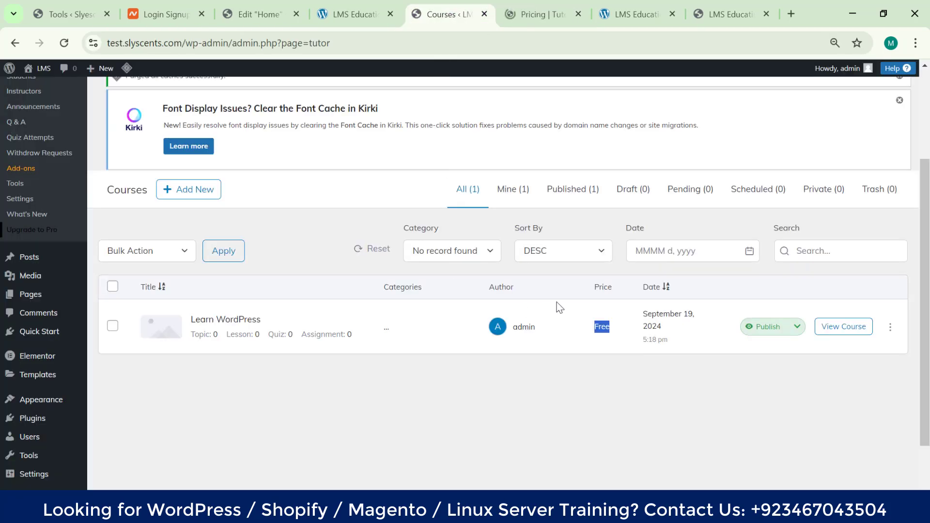
- Look over the publish status choices for the Learn WordPress course and open the course for editing
{"action": "left_click", "coordinate": [797, 327]}
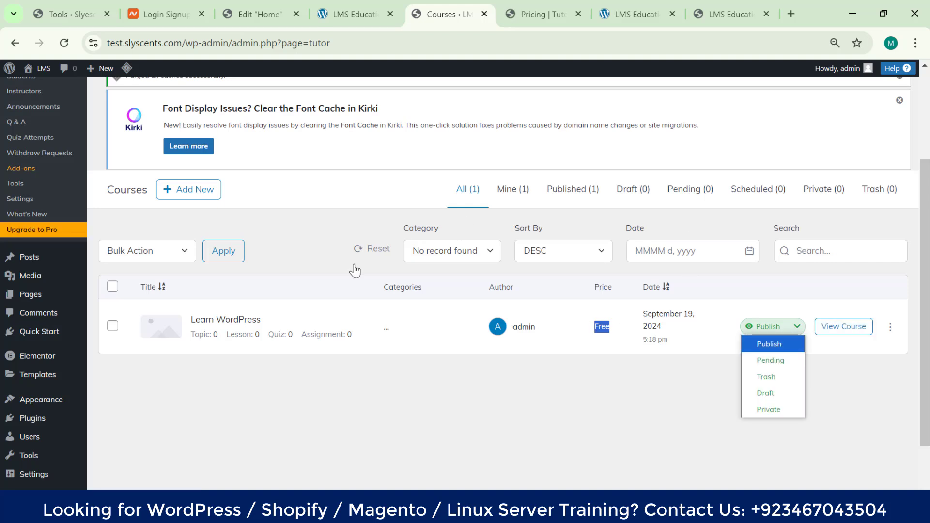
{"action": "left_click", "coordinate": [606, 330]}
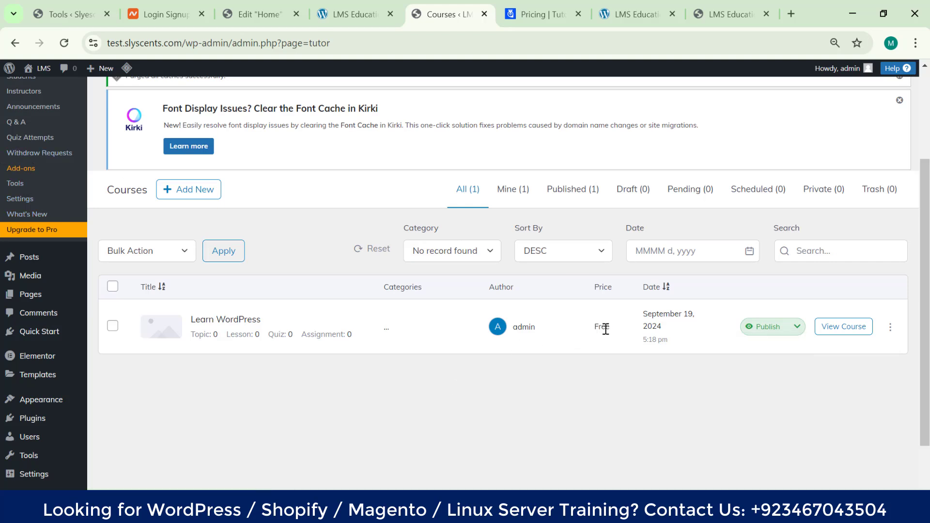
{"action": "left_click", "coordinate": [891, 327]}
{"action": "left_click", "coordinate": [873, 347]}
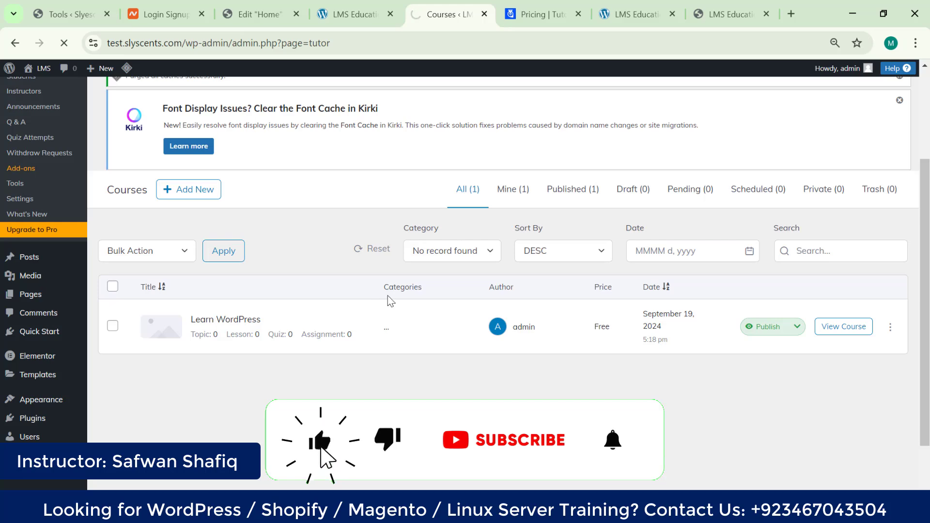
- Switch to the Tutor LMS pricing page and compare the annual Individual, Business and Agency plans
{"action": "left_click", "coordinate": [510, 4]}
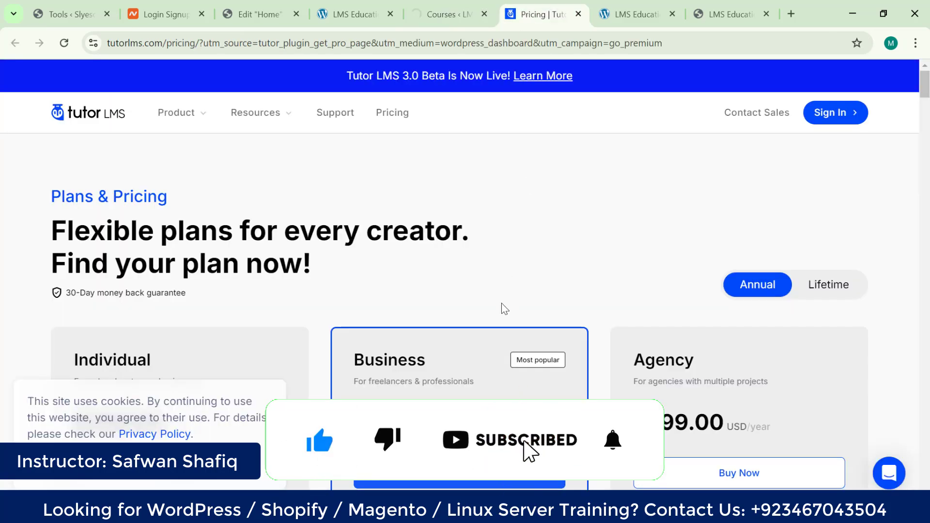
{"action": "scroll", "coordinate": [501, 307], "scroll_direction": "down", "scroll_amount": 3}
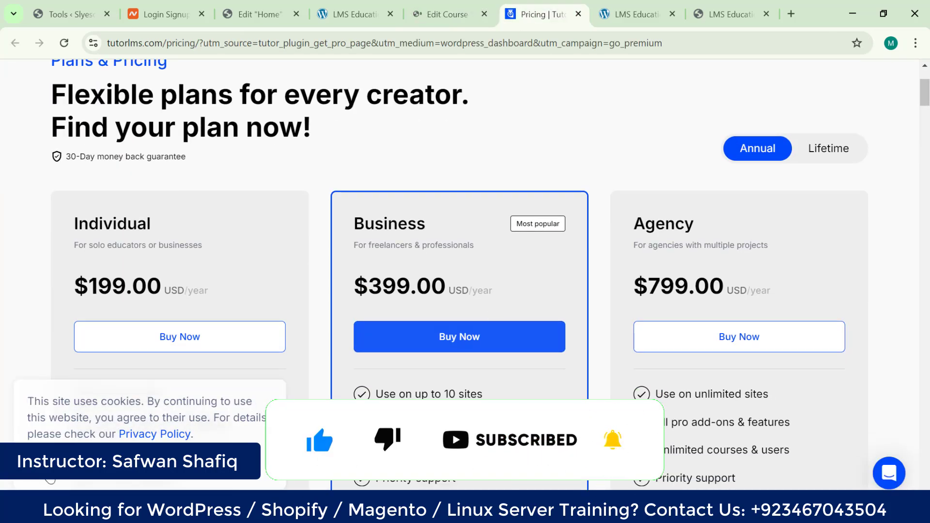
{"action": "scroll", "coordinate": [232, 208], "scroll_direction": "down", "scroll_amount": 1}
{"action": "scroll", "coordinate": [363, 213], "scroll_direction": "down", "scroll_amount": 1}
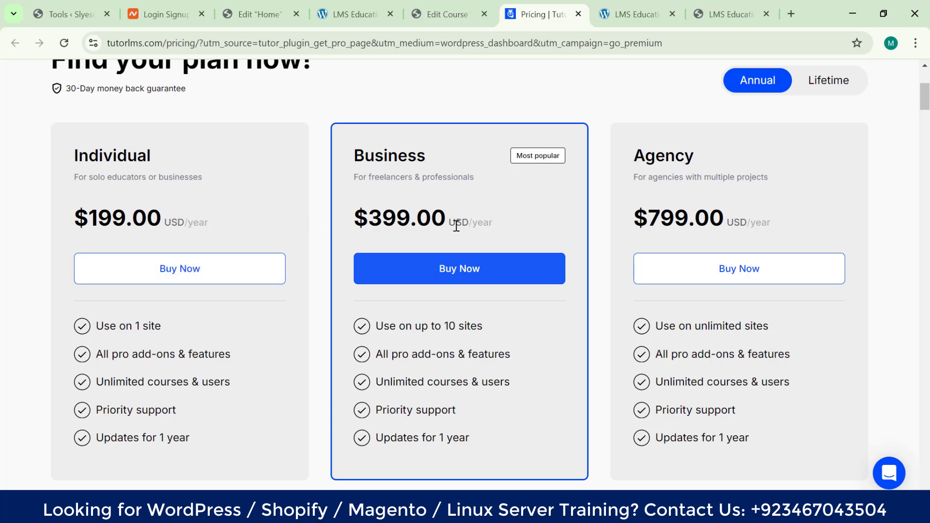
{"action": "scroll", "coordinate": [657, 208], "scroll_direction": "down", "scroll_amount": 2}
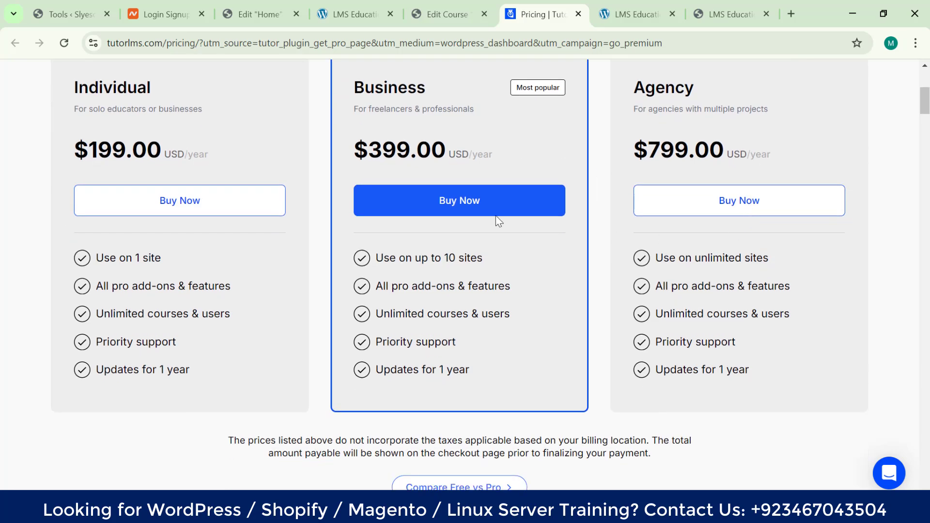
{"action": "scroll", "coordinate": [133, 312], "scroll_direction": "down", "scroll_amount": 8}
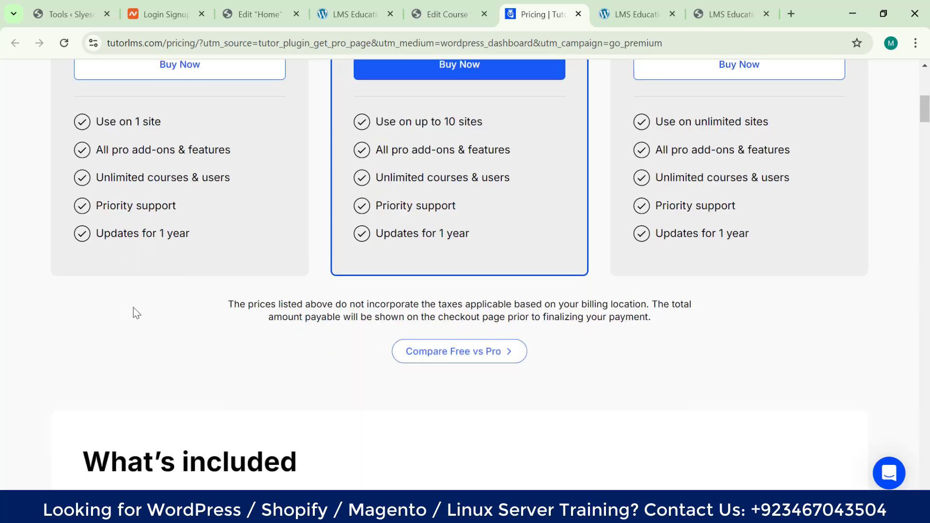
- Read through the Pro features listed under What's included on the pricing page, and revisit the plan cards
{"action": "scroll", "coordinate": [163, 311], "scroll_direction": "down", "scroll_amount": 2}
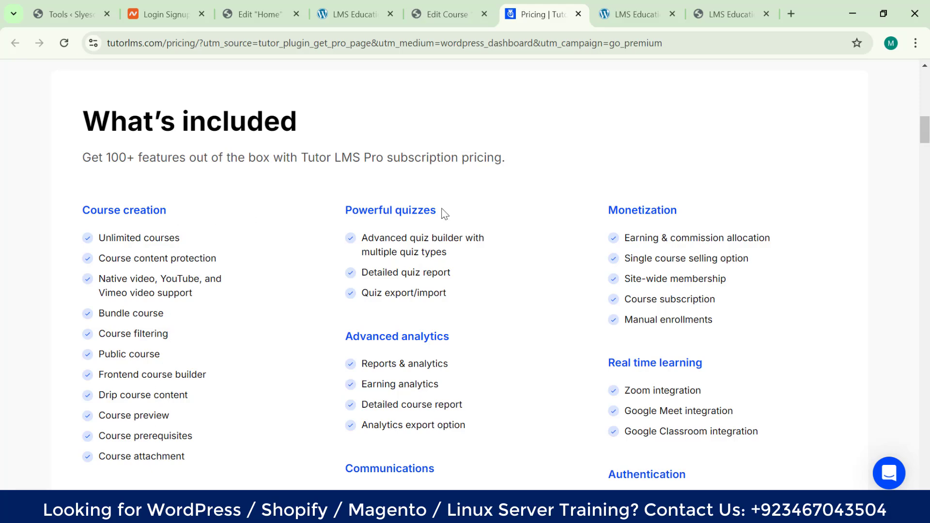
{"action": "scroll", "coordinate": [318, 221], "scroll_direction": "down", "scroll_amount": 3}
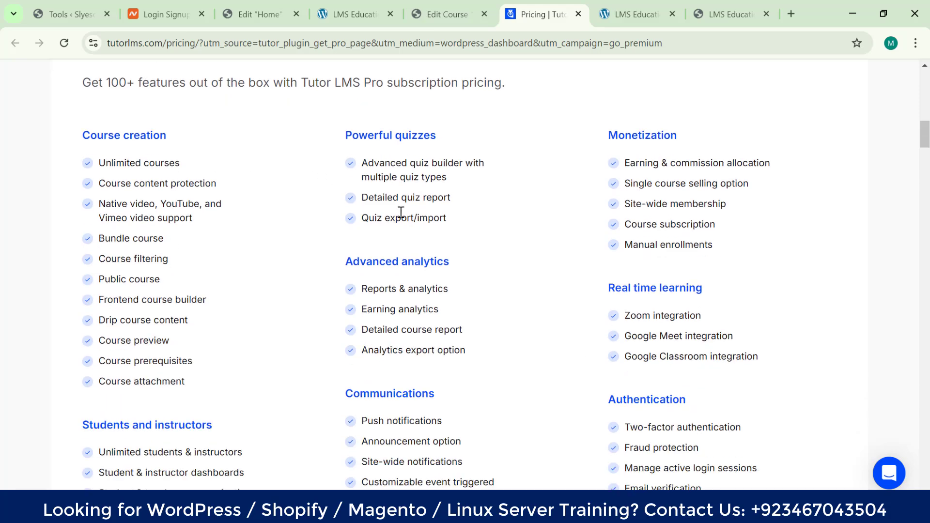
{"action": "scroll", "coordinate": [236, 339], "scroll_direction": "down", "scroll_amount": 7}
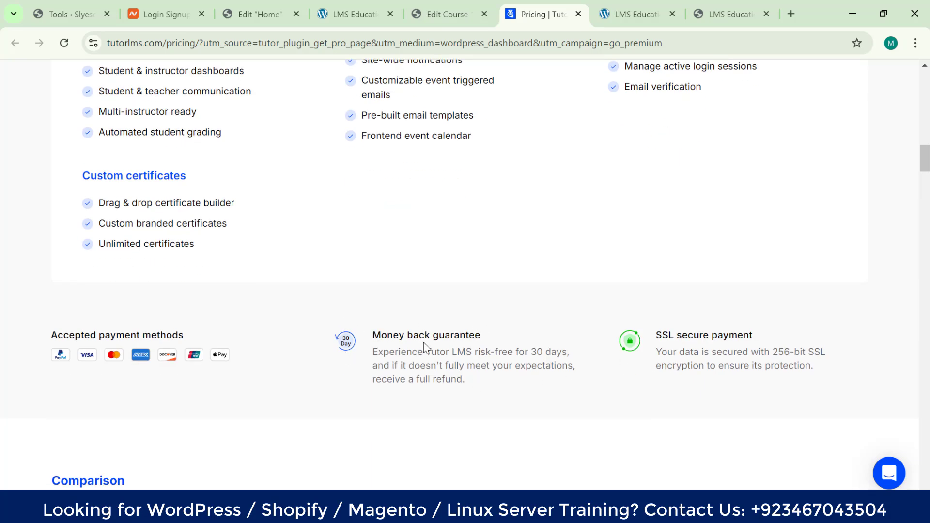
{"action": "scroll", "coordinate": [460, 366], "scroll_direction": "up", "scroll_amount": 6}
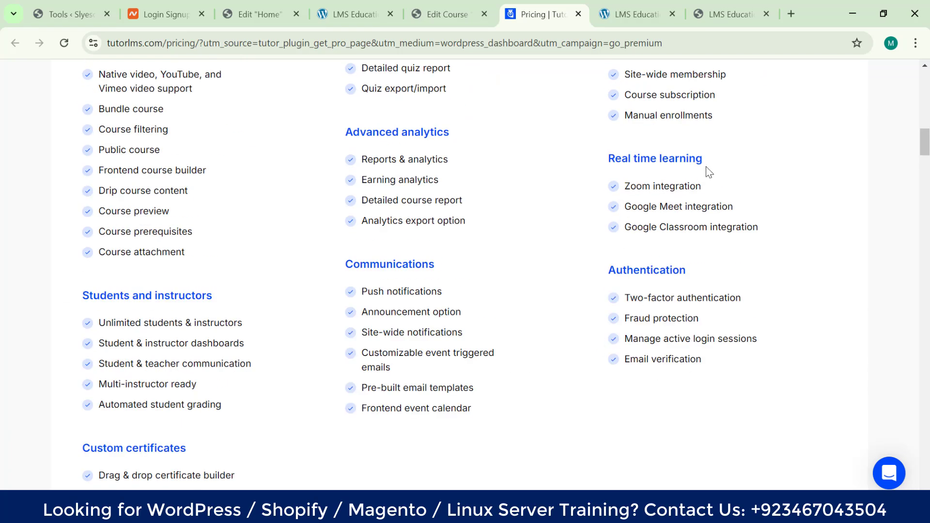
{"action": "scroll", "coordinate": [677, 156], "scroll_direction": "up", "scroll_amount": 3}
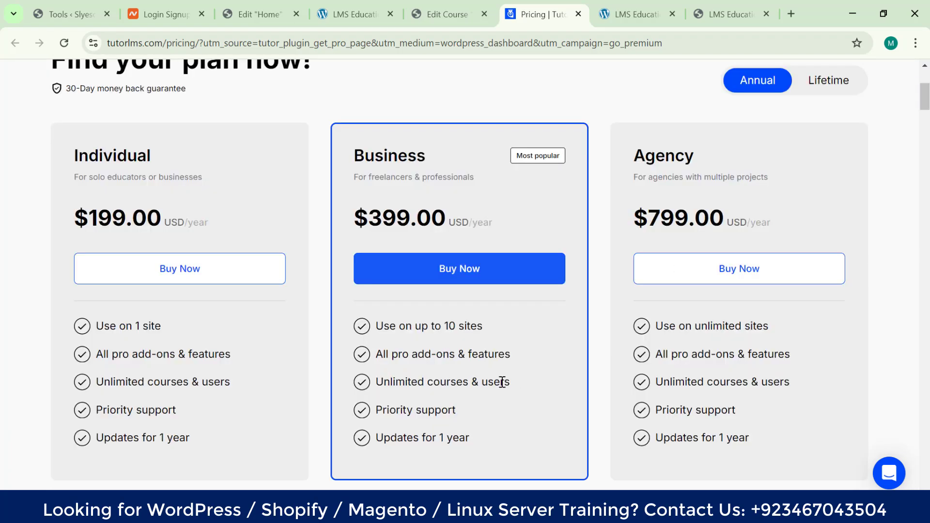
- Open the Free vs Pro comparison on the pricing page and read through the Courses features
{"action": "scroll", "coordinate": [503, 382], "scroll_direction": "down", "scroll_amount": 4}
{"action": "left_click", "coordinate": [432, 295]}
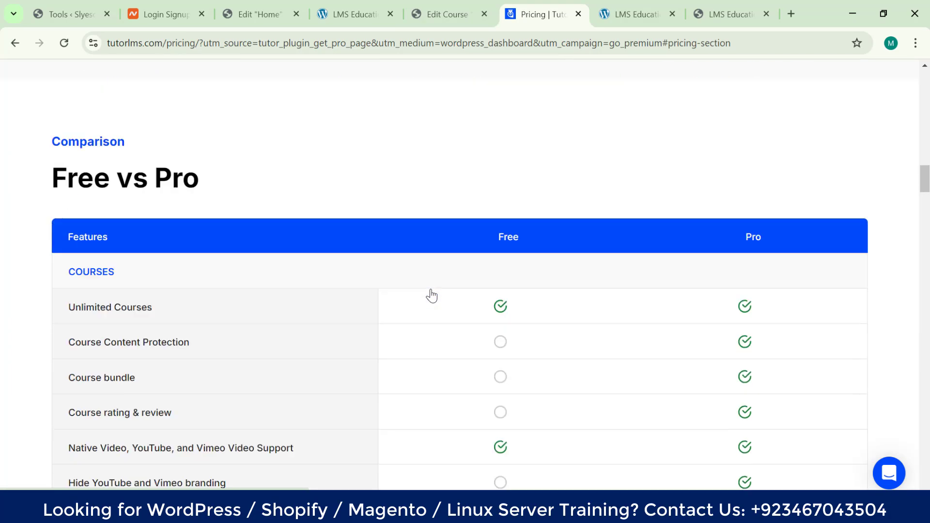
{"action": "scroll", "coordinate": [434, 294], "scroll_direction": "down", "scroll_amount": 1}
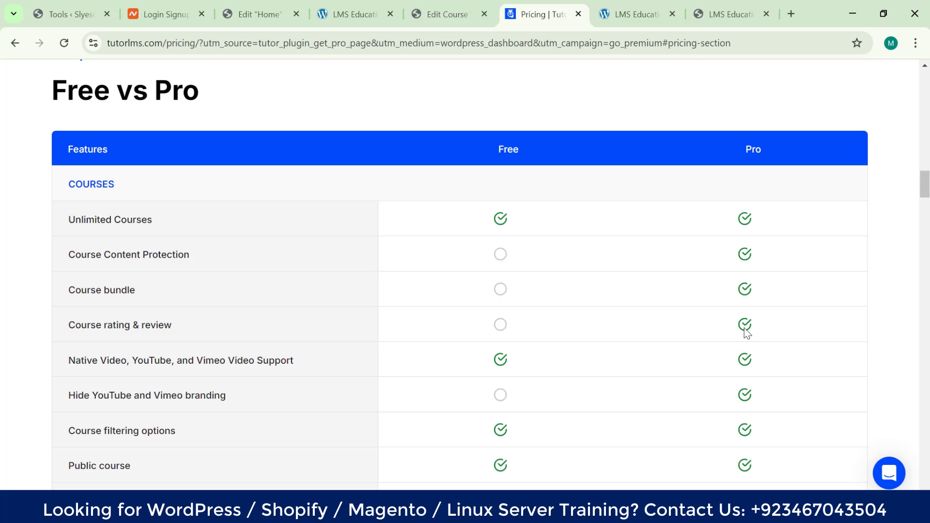
{"action": "scroll", "coordinate": [757, 270], "scroll_direction": "down", "scroll_amount": 1}
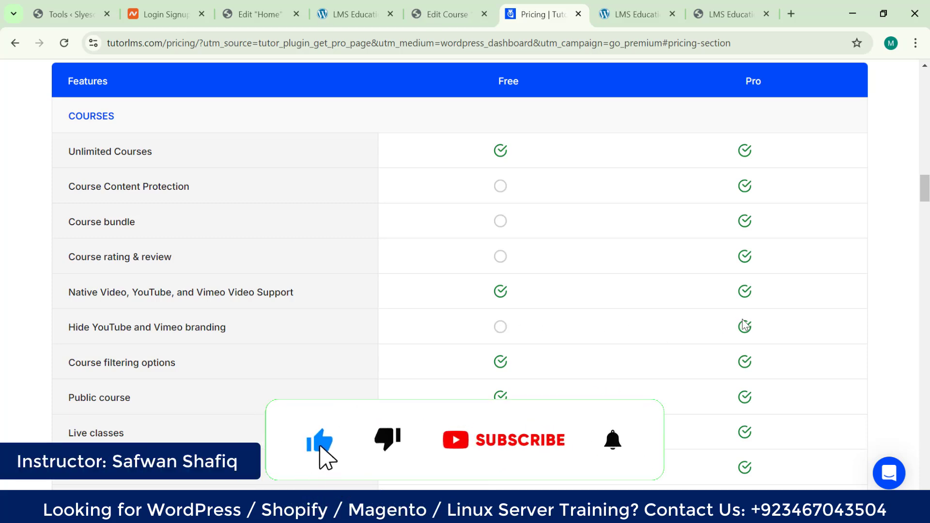
{"action": "scroll", "coordinate": [368, 329], "scroll_direction": "down", "scroll_amount": 2}
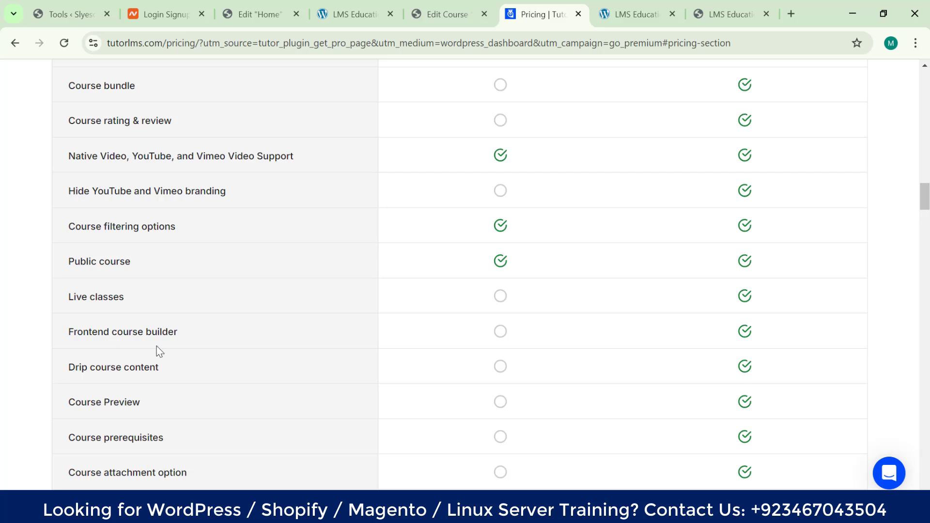
{"action": "scroll", "coordinate": [75, 324], "scroll_direction": "down", "scroll_amount": 1}
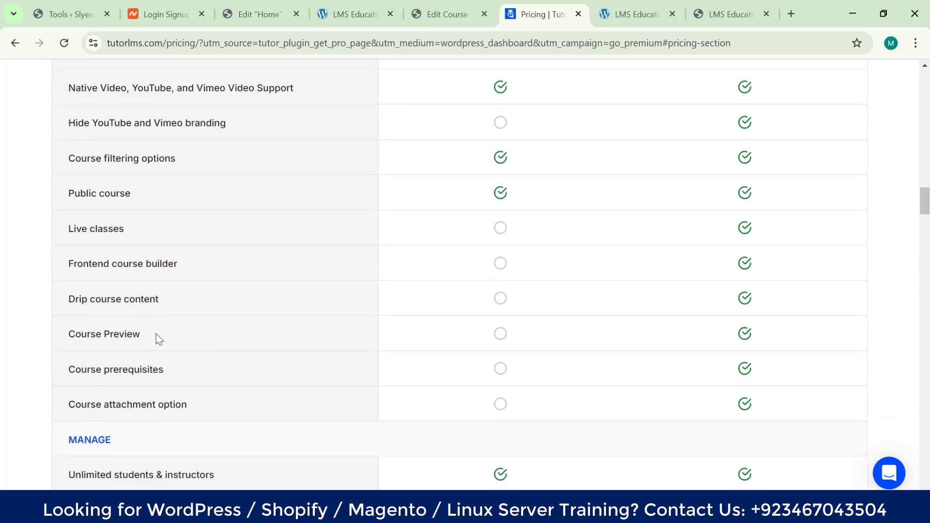
{"action": "scroll", "coordinate": [210, 372], "scroll_direction": "down", "scroll_amount": 2}
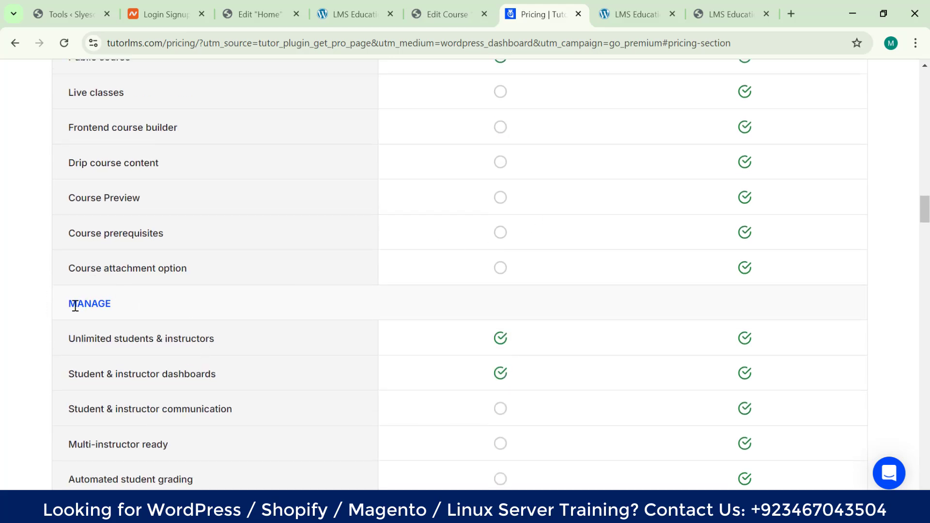
- Compare Free and Pro in the Manage, Authentication, Certificates and Quizzes sections of the feature table
{"action": "scroll", "coordinate": [145, 302], "scroll_direction": "down", "scroll_amount": 1}
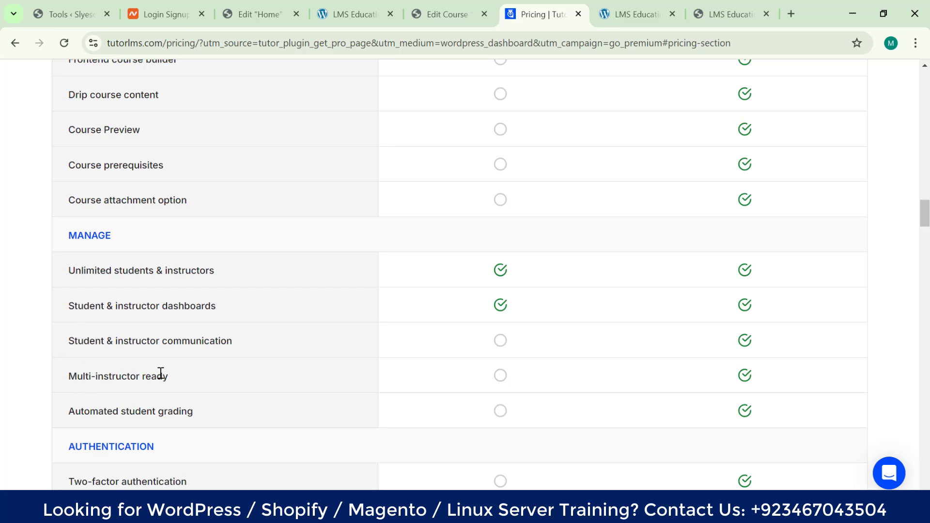
{"action": "scroll", "coordinate": [112, 343], "scroll_direction": "down", "scroll_amount": 2}
{"action": "scroll", "coordinate": [110, 274], "scroll_direction": "down", "scroll_amount": 1}
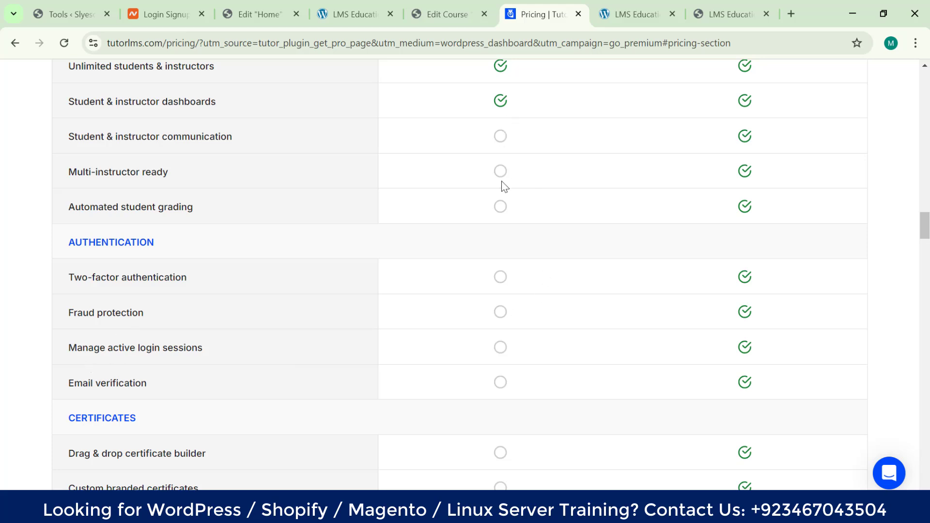
{"action": "scroll", "coordinate": [144, 327], "scroll_direction": "down", "scroll_amount": 1}
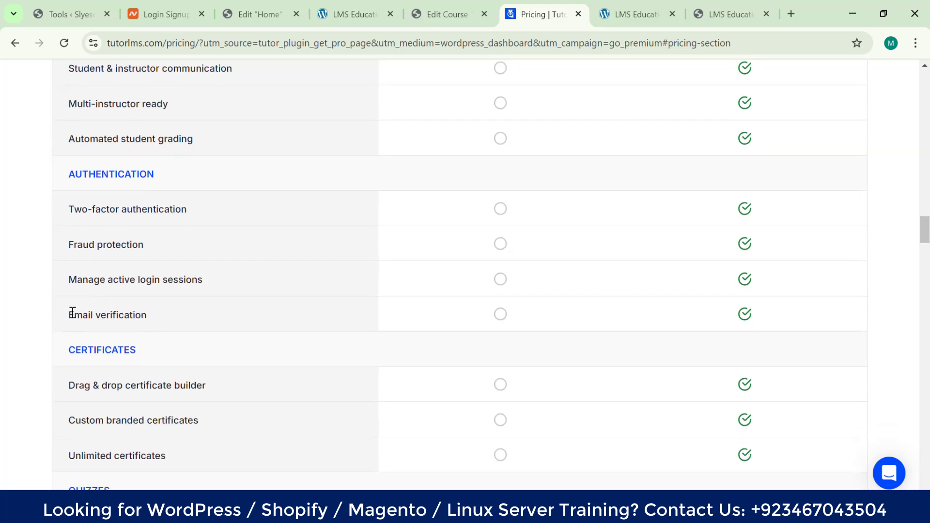
{"action": "scroll", "coordinate": [218, 325], "scroll_direction": "down", "scroll_amount": 1}
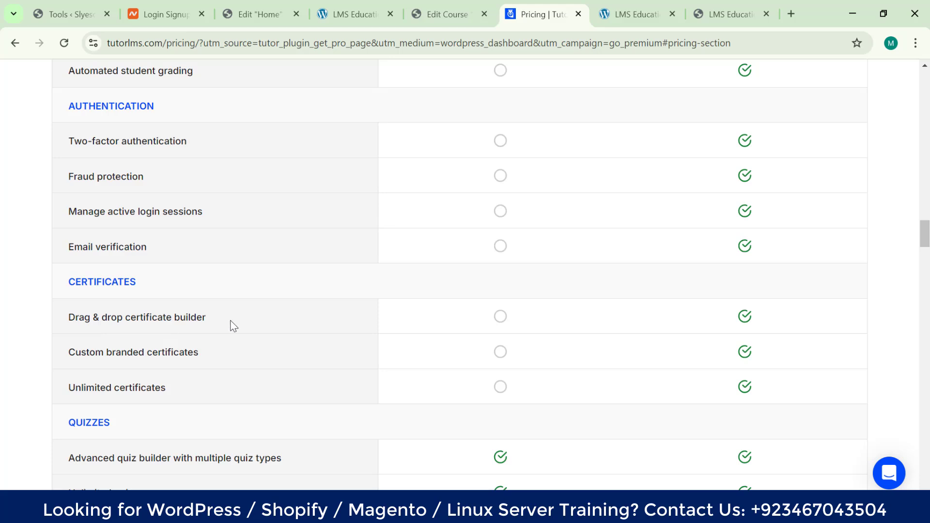
{"action": "scroll", "coordinate": [223, 326], "scroll_direction": "down", "scroll_amount": 1}
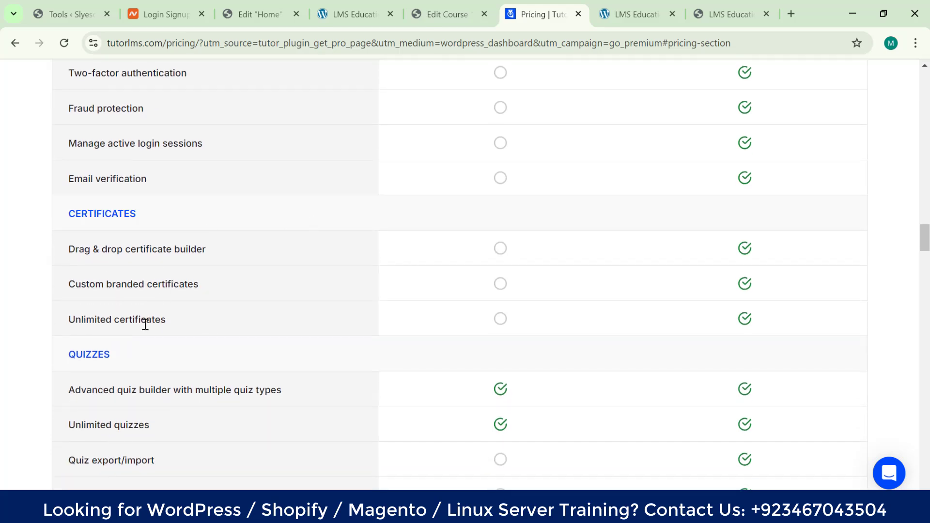
{"action": "scroll", "coordinate": [87, 334], "scroll_direction": "down", "scroll_amount": 1}
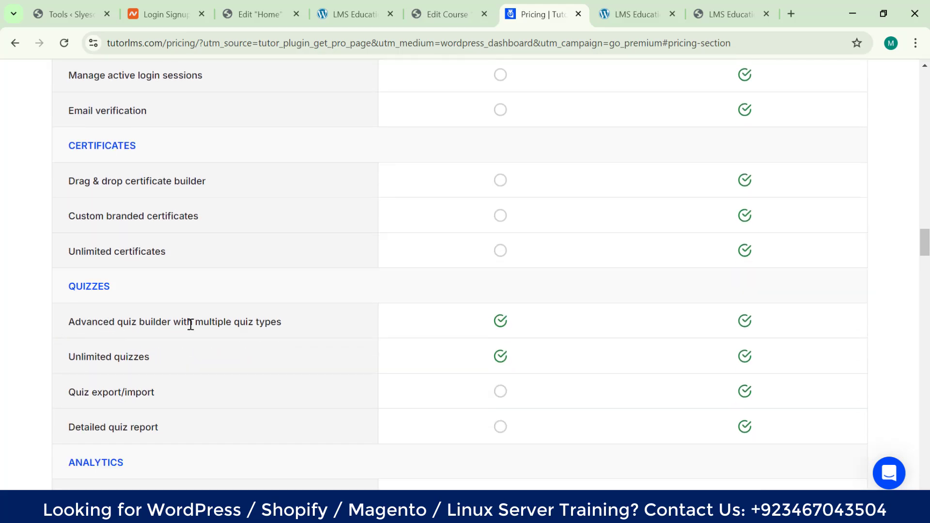
- Compare Free and Pro in the Analytics, Communication, Monetization and Add-ons sections of the feature table
{"action": "scroll", "coordinate": [191, 324], "scroll_direction": "down", "scroll_amount": 5}
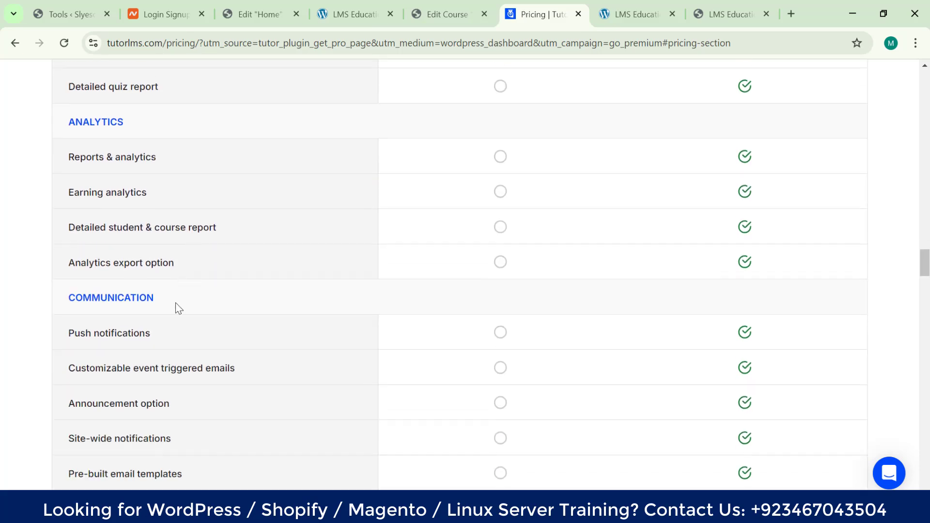
{"action": "scroll", "coordinate": [174, 344], "scroll_direction": "down", "scroll_amount": 4}
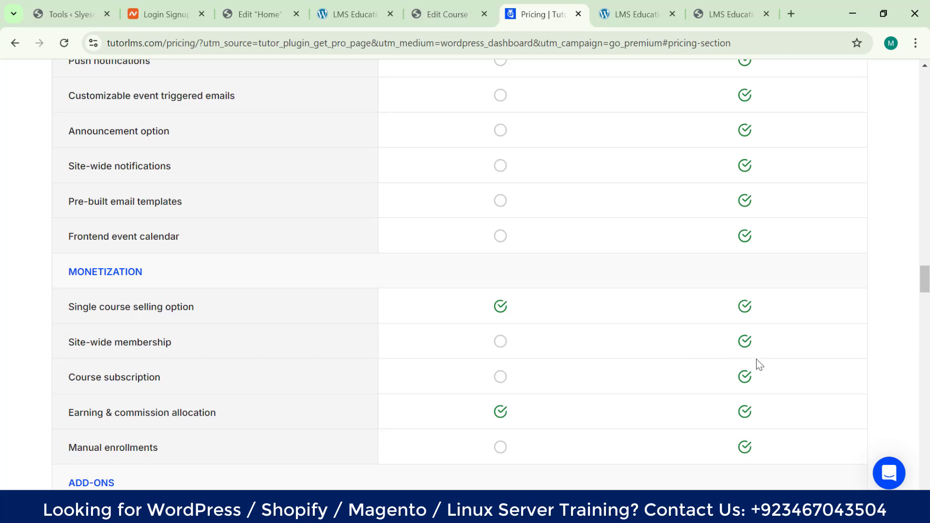
{"action": "scroll", "coordinate": [757, 359], "scroll_direction": "down", "scroll_amount": 1}
{"action": "scroll", "coordinate": [509, 383], "scroll_direction": "down", "scroll_amount": 2}
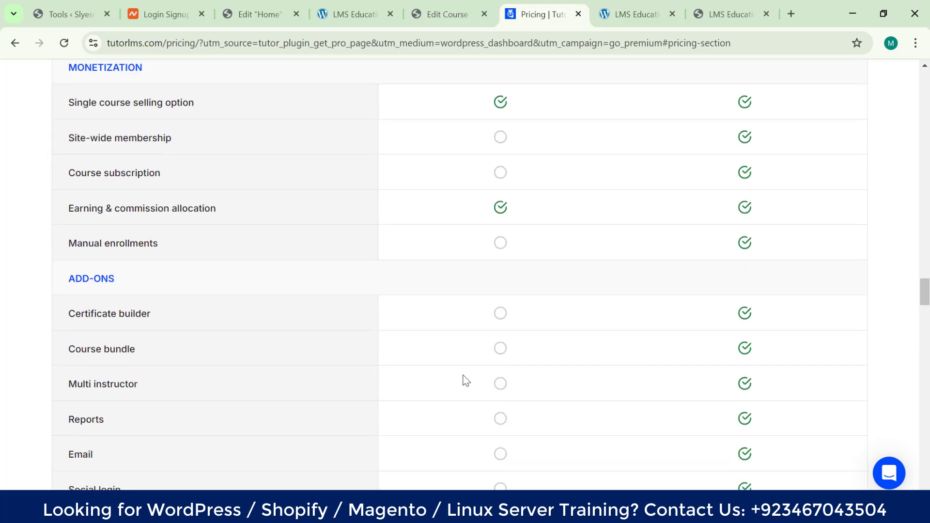
{"action": "scroll", "coordinate": [278, 359], "scroll_direction": "down", "scroll_amount": 1}
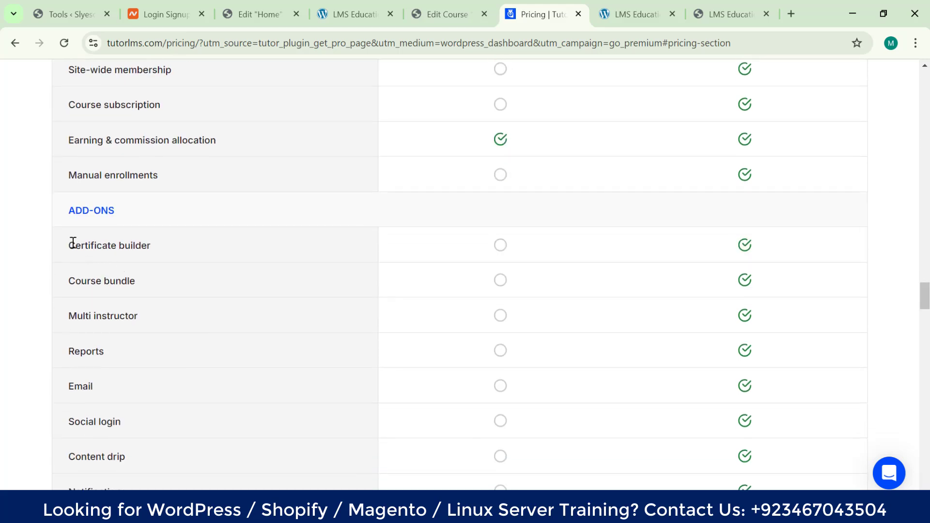
{"action": "scroll", "coordinate": [201, 282], "scroll_direction": "down", "scroll_amount": 2}
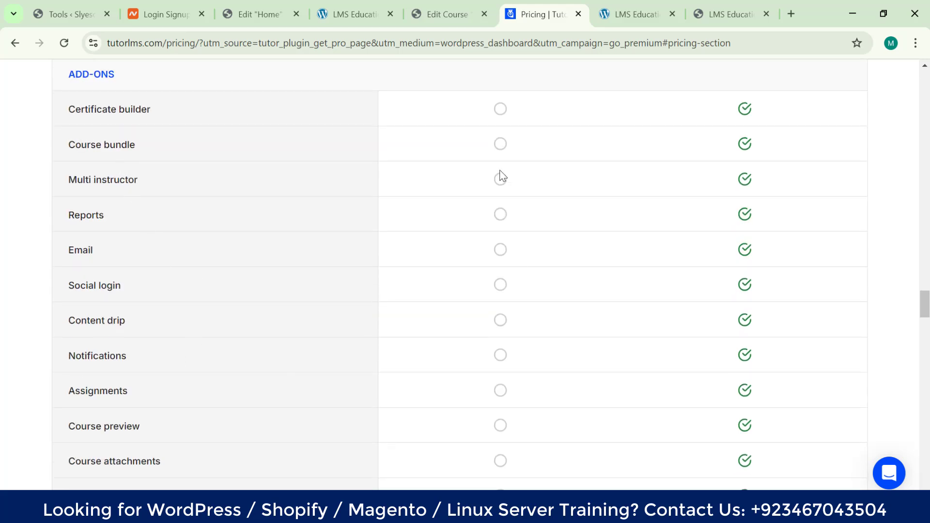
{"action": "scroll", "coordinate": [516, 415], "scroll_direction": "down", "scroll_amount": 2}
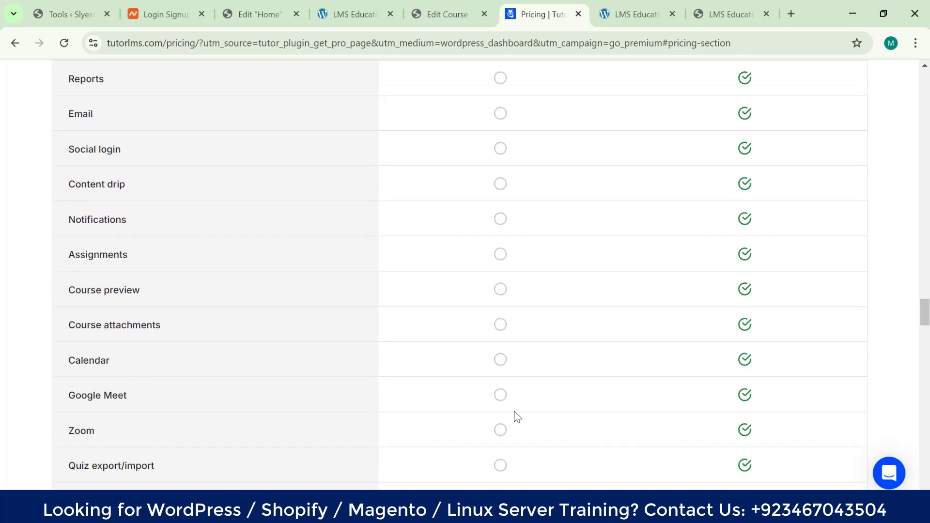
{"action": "scroll", "coordinate": [485, 268], "scroll_direction": "down", "scroll_amount": 1}
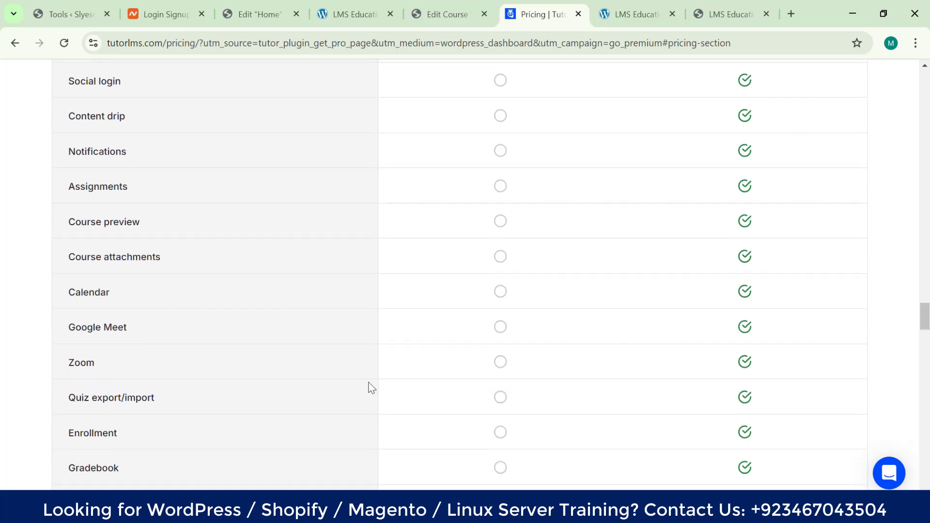
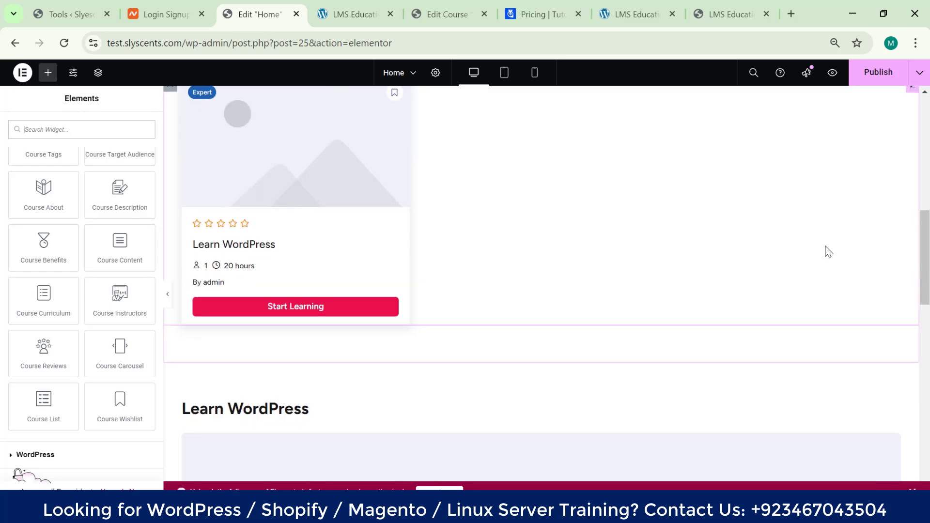
- Review the Home page layout in the Elementor editor and compare it with the LMS Education Elementor theme demo
{"action": "scroll", "coordinate": [824, 251], "scroll_direction": "down", "scroll_amount": 4}
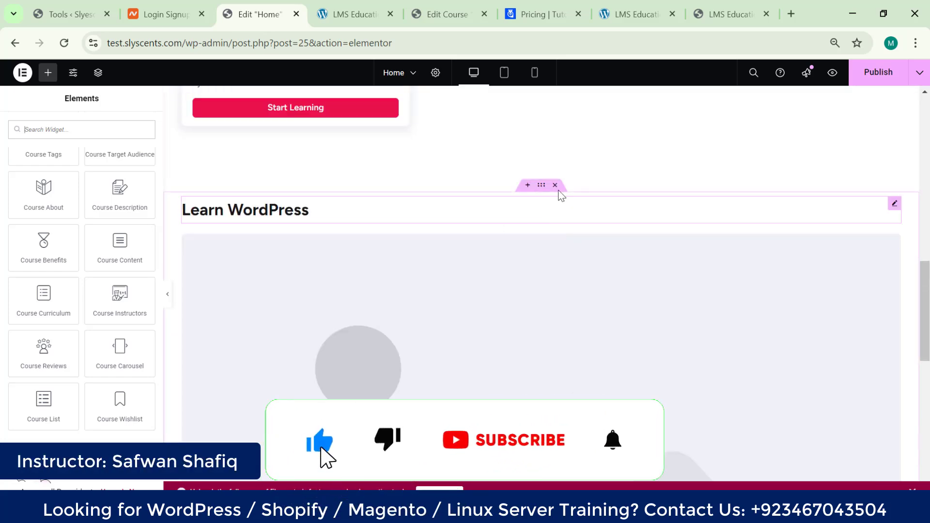
{"action": "scroll", "coordinate": [556, 199], "scroll_direction": "down", "scroll_amount": 10}
{"action": "scroll", "coordinate": [243, 253], "scroll_direction": "up", "scroll_amount": 10}
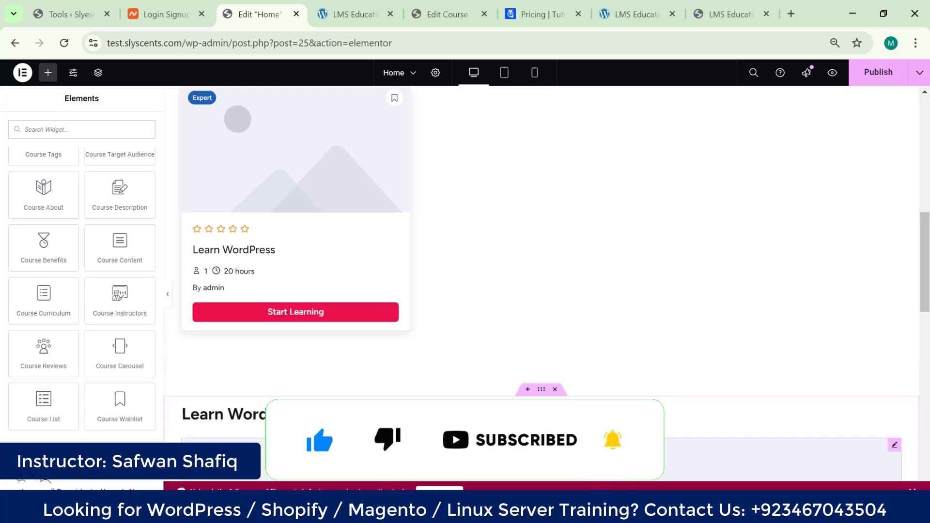
{"action": "scroll", "coordinate": [451, 324], "scroll_direction": "up", "scroll_amount": 5}
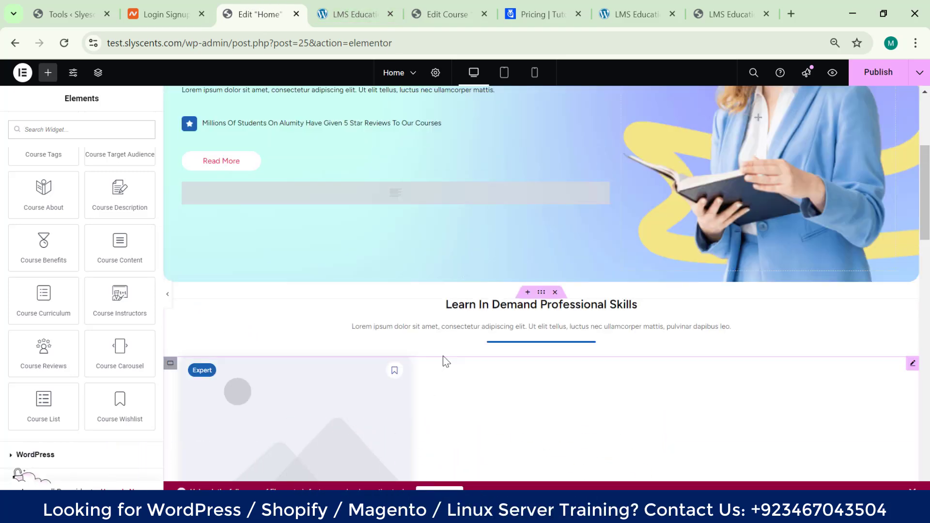
{"action": "left_click", "coordinate": [349, 14]}
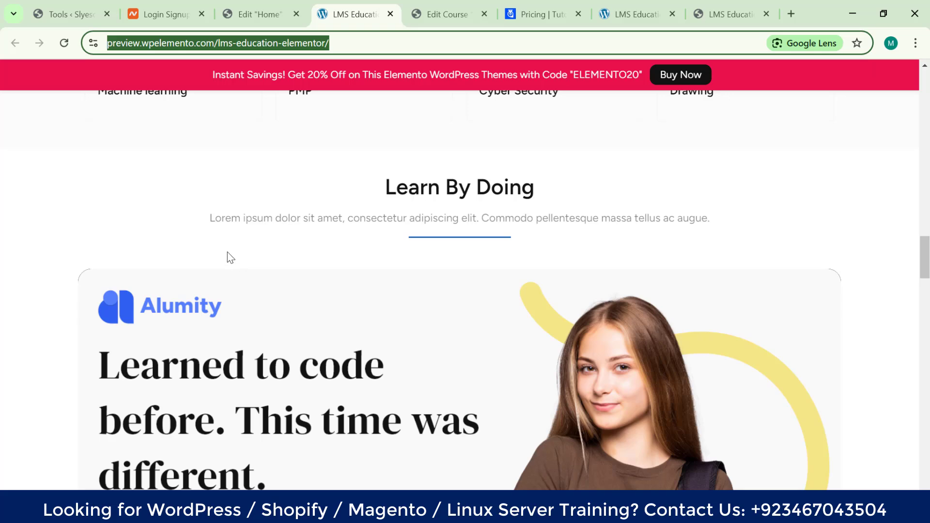
{"action": "scroll", "coordinate": [231, 257], "scroll_direction": "down", "scroll_amount": 3}
{"action": "left_click", "coordinate": [260, 14]}
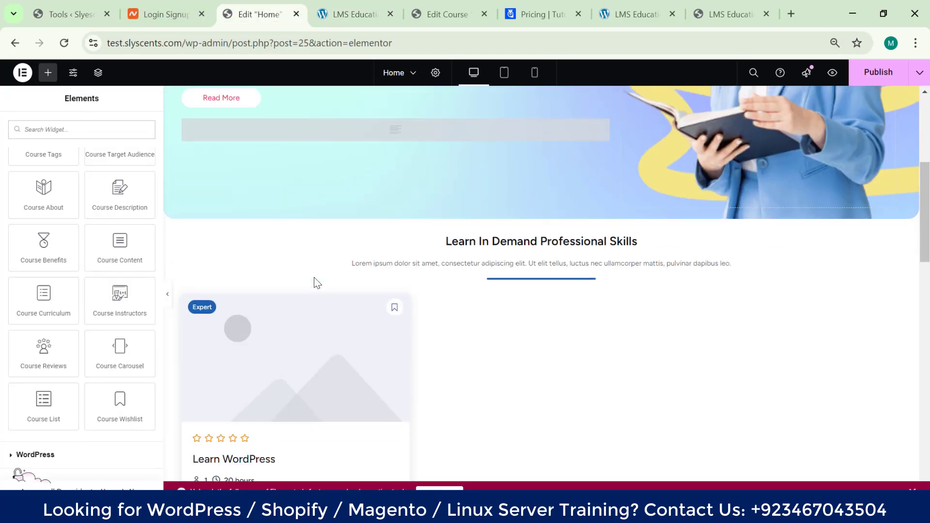
{"action": "scroll", "coordinate": [318, 283], "scroll_direction": "down", "scroll_amount": 3}
{"action": "scroll", "coordinate": [67, 320], "scroll_direction": "up", "scroll_amount": 10}
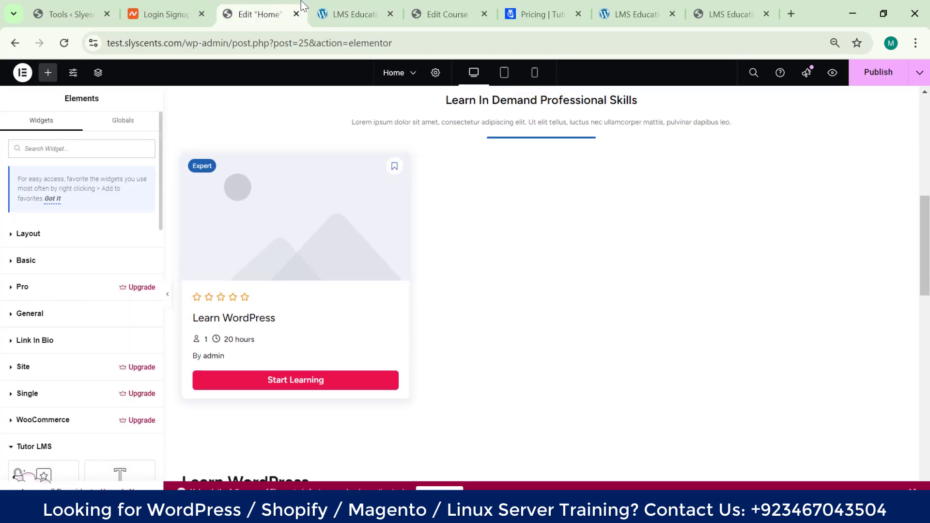
{"action": "left_click", "coordinate": [353, 14]}
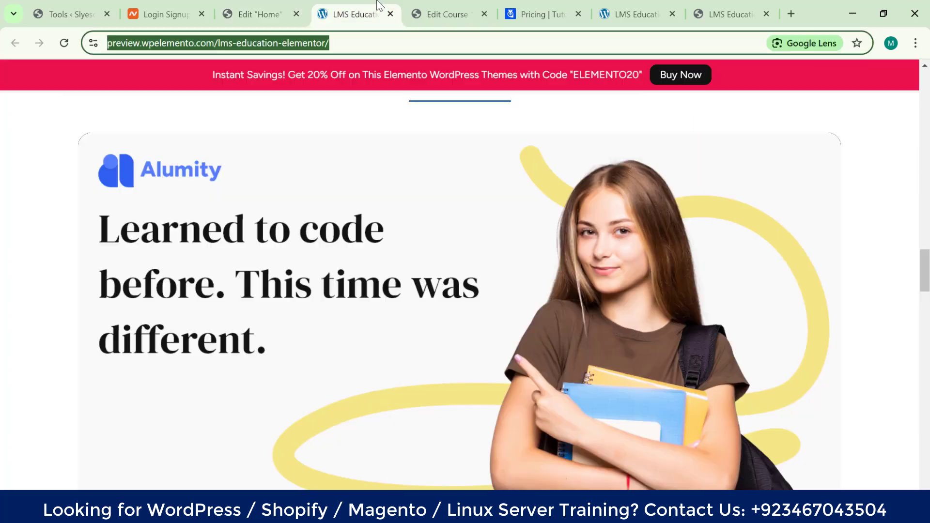
- Return to the Learn WordPress course editor, look it over, and open the Tutor LMS instructors list
{"action": "left_click", "coordinate": [477, 5]}
{"action": "scroll", "coordinate": [9, 402], "scroll_direction": "down", "scroll_amount": 4}
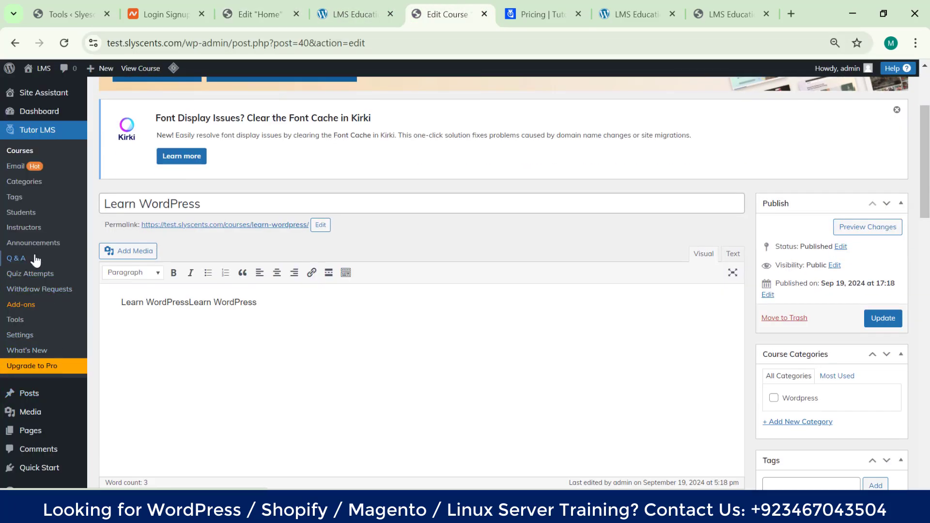
{"action": "scroll", "coordinate": [31, 232], "scroll_direction": "up", "scroll_amount": 3}
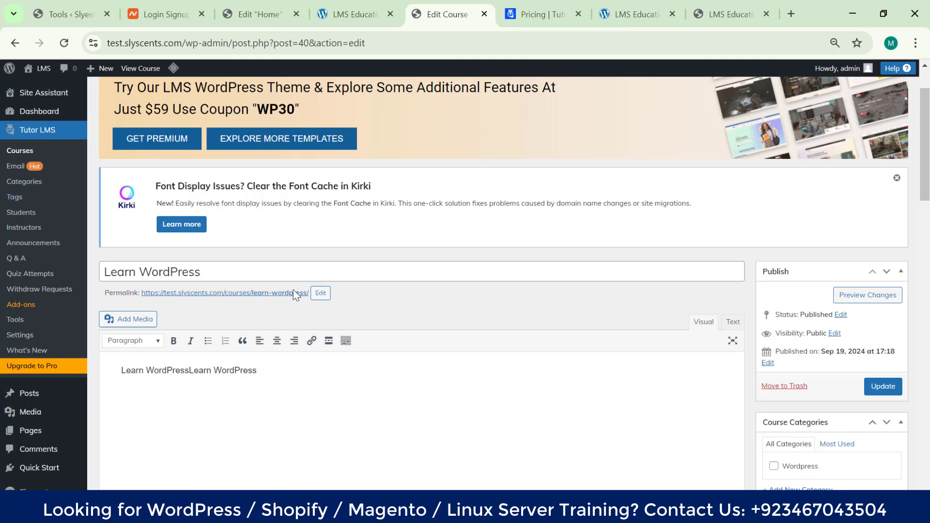
{"action": "scroll", "coordinate": [293, 296], "scroll_direction": "down", "scroll_amount": 4}
{"action": "scroll", "coordinate": [48, 243], "scroll_direction": "up", "scroll_amount": 5}
{"action": "left_click", "coordinate": [24, 227]}
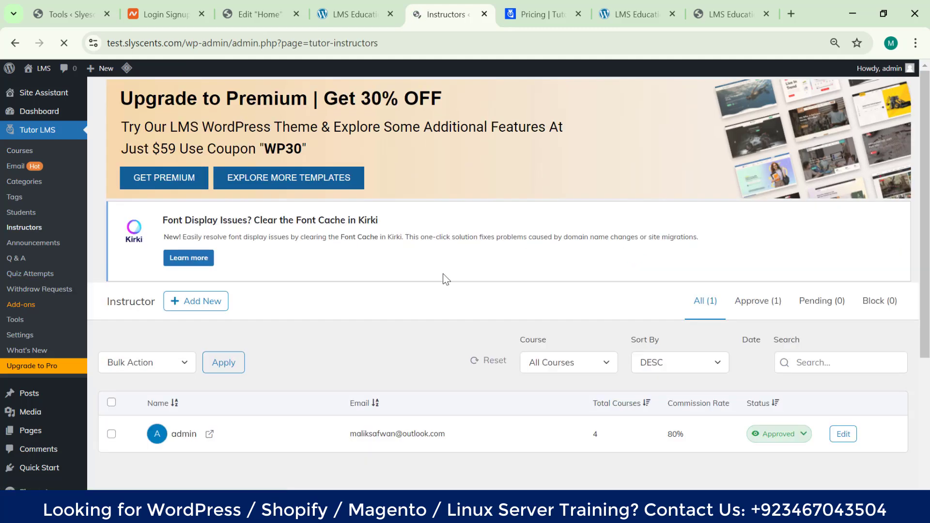
{"action": "scroll", "coordinate": [446, 279], "scroll_direction": "down", "scroll_amount": 3}
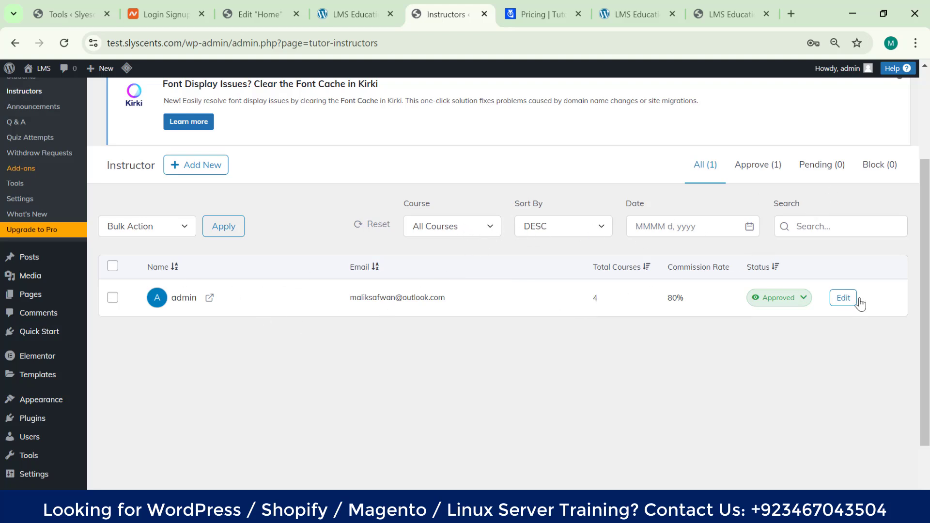
- Open the admin instructor's profile for editing and look through its contact, account, application password and Tutor fields
{"action": "left_click", "coordinate": [841, 301]}
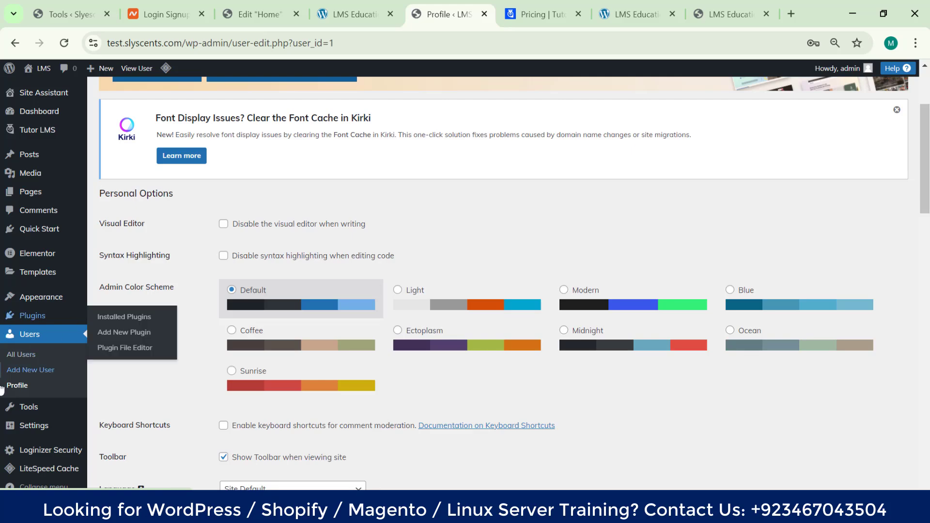
{"action": "scroll", "coordinate": [322, 211], "scroll_direction": "down", "scroll_amount": 12}
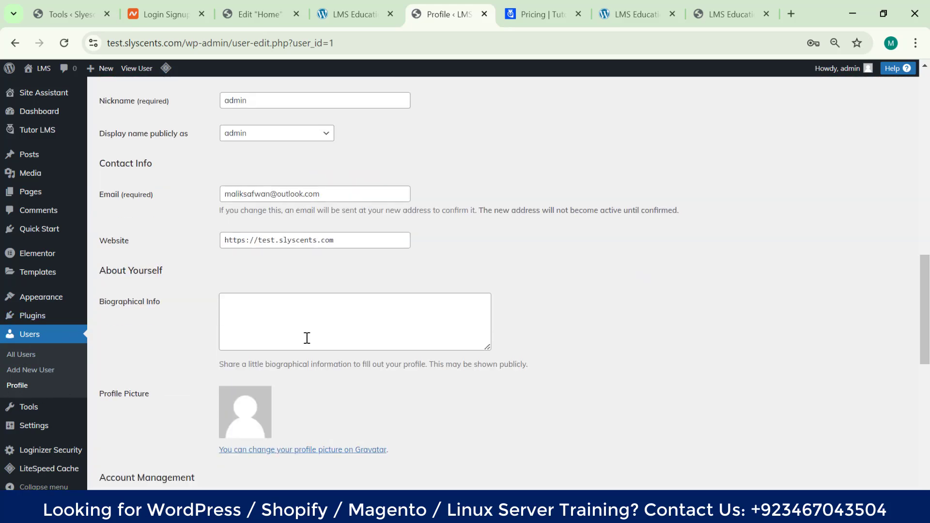
{"action": "scroll", "coordinate": [286, 315], "scroll_direction": "down", "scroll_amount": 10}
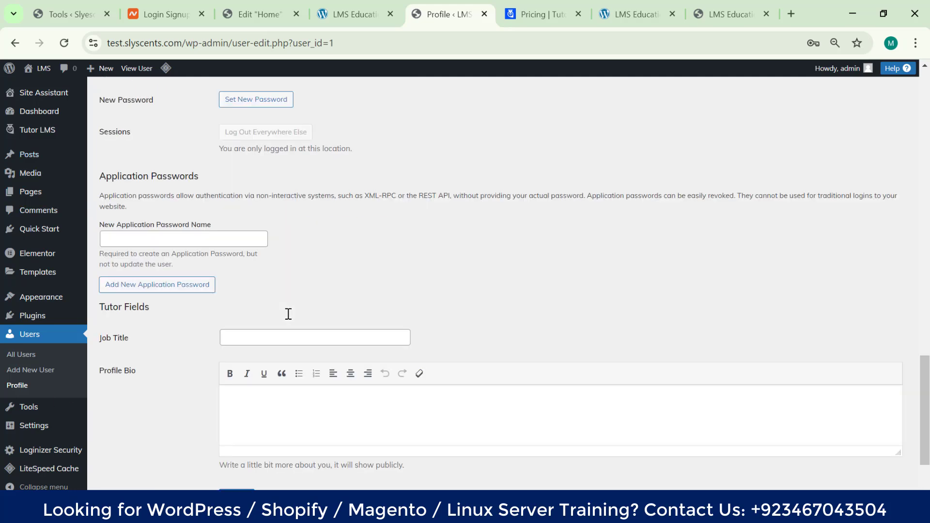
{"action": "scroll", "coordinate": [290, 320], "scroll_direction": "up", "scroll_amount": 3}
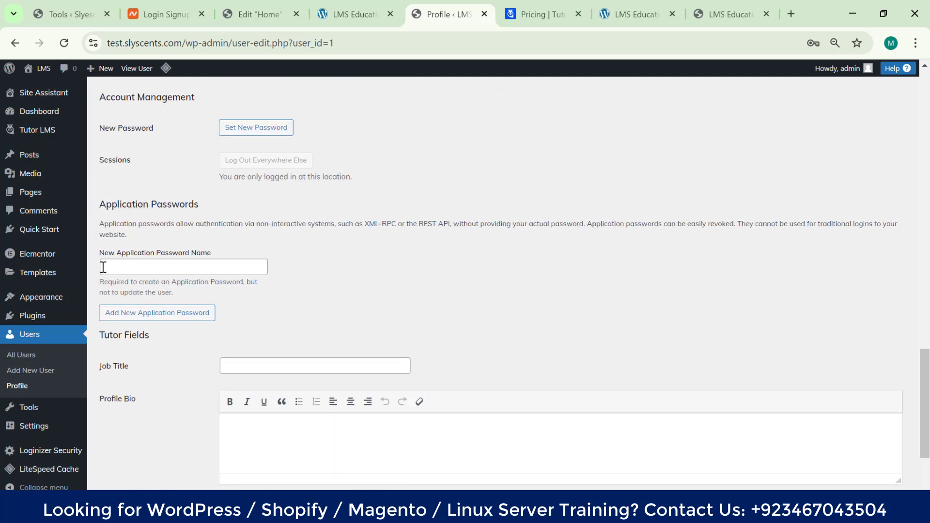
- Examine the Job Title, Profile Bio and Profile Photo fields, the application password settings and the biographical section of the admin profile
{"action": "scroll", "coordinate": [262, 315], "scroll_direction": "down", "scroll_amount": 3}
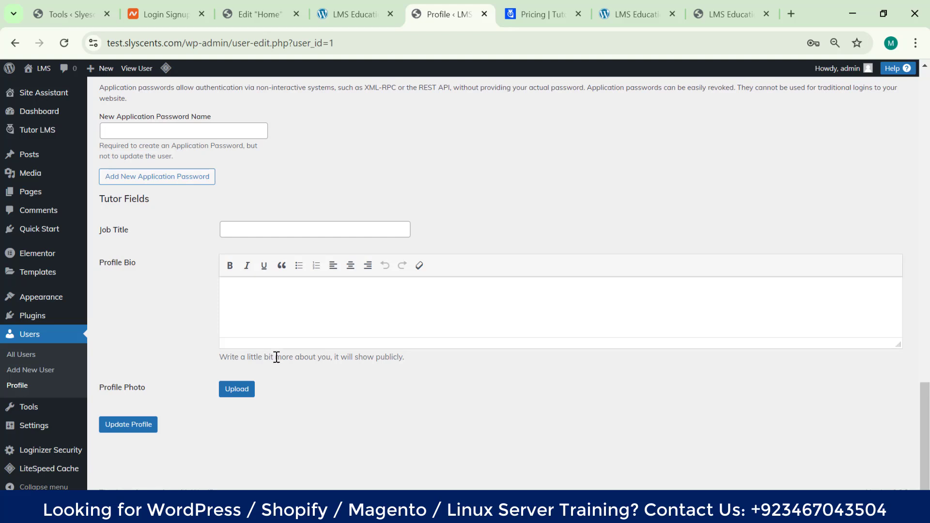
{"action": "left_click", "coordinate": [305, 226]}
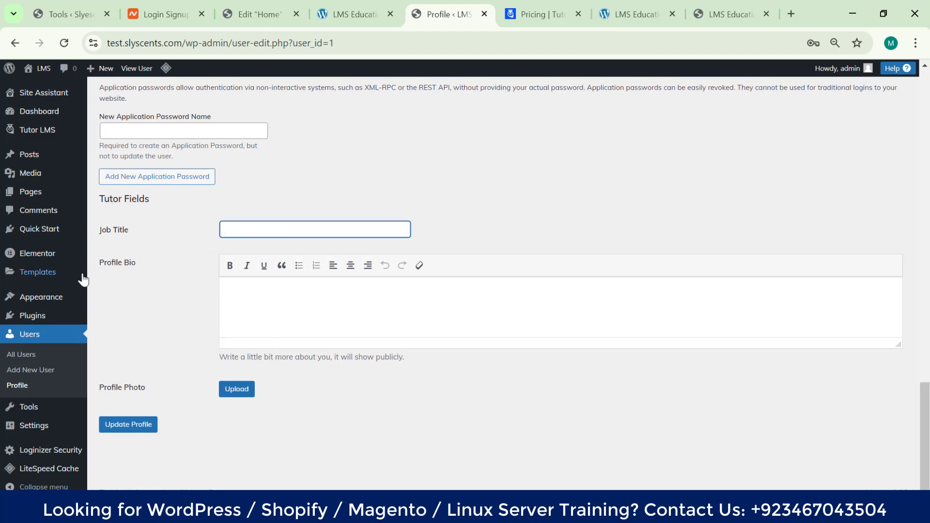
{"action": "left_click", "coordinate": [330, 300]}
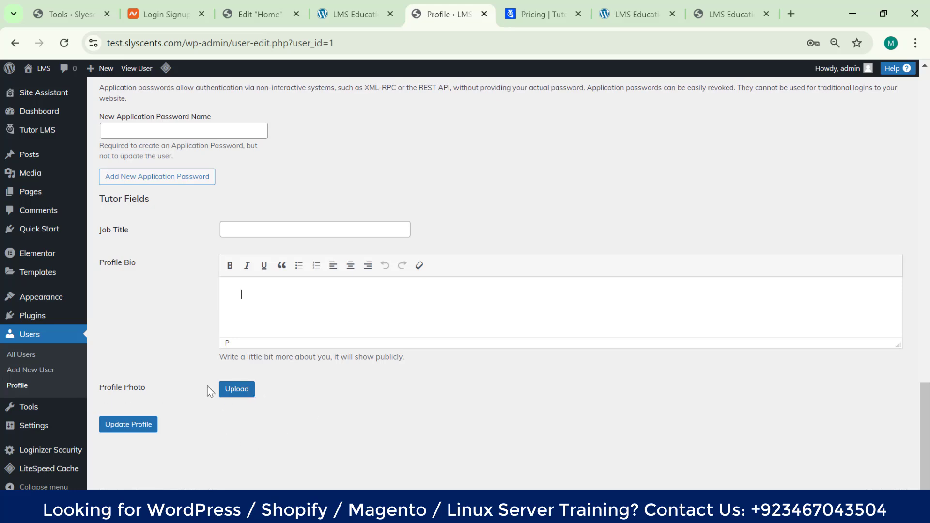
{"action": "scroll", "coordinate": [263, 277], "scroll_direction": "up", "scroll_amount": 4}
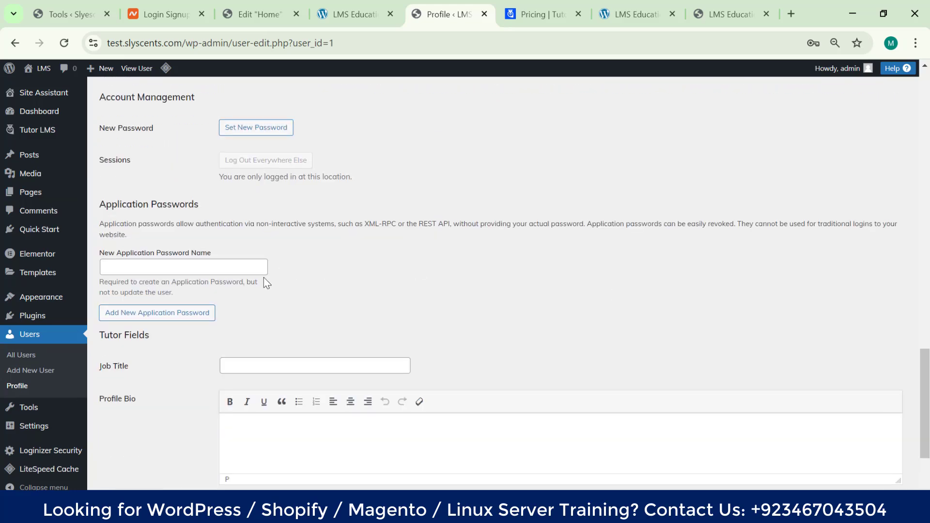
{"action": "scroll", "coordinate": [342, 305], "scroll_direction": "up", "scroll_amount": 1}
{"action": "scroll", "coordinate": [342, 305], "scroll_direction": "down", "scroll_amount": 4}
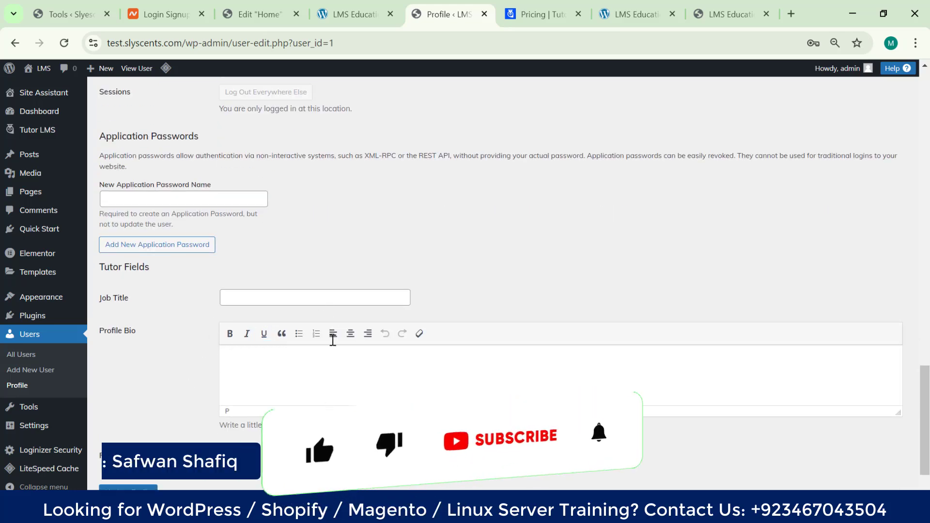
{"action": "scroll", "coordinate": [46, 352], "scroll_direction": "up", "scroll_amount": 6}
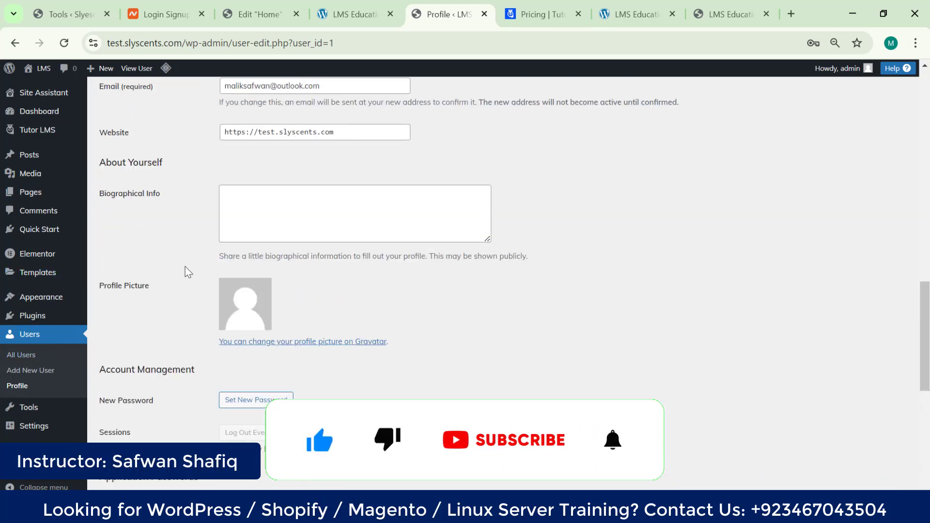
- Open the list of all WordPress users and look over the accounts and their roles
{"action": "left_click", "coordinate": [20, 354]}
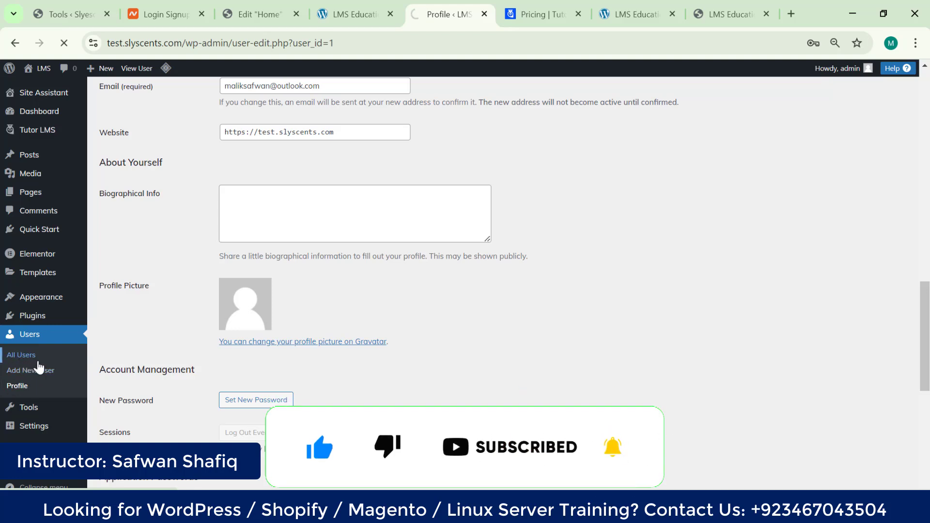
{"action": "scroll", "coordinate": [2, 281], "scroll_direction": "up", "scroll_amount": 8}
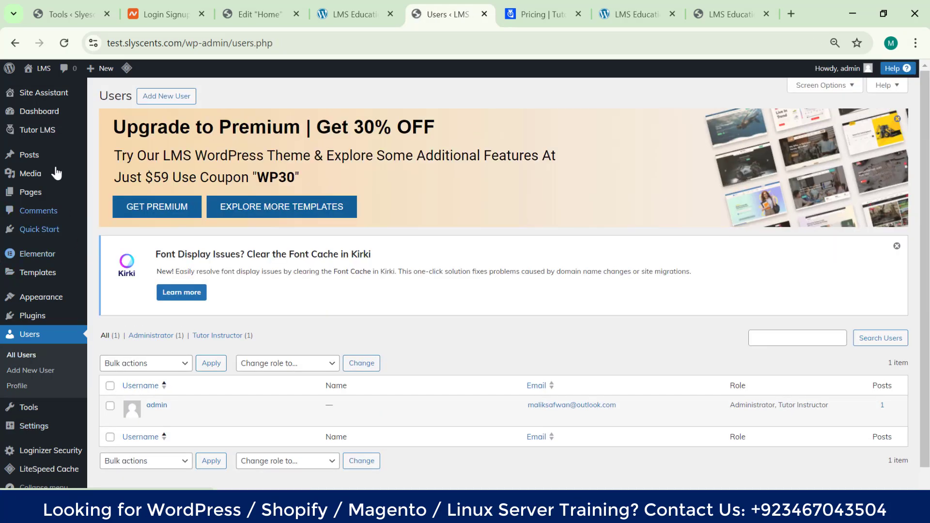
{"action": "mouse_move", "coordinate": [45, 132]}
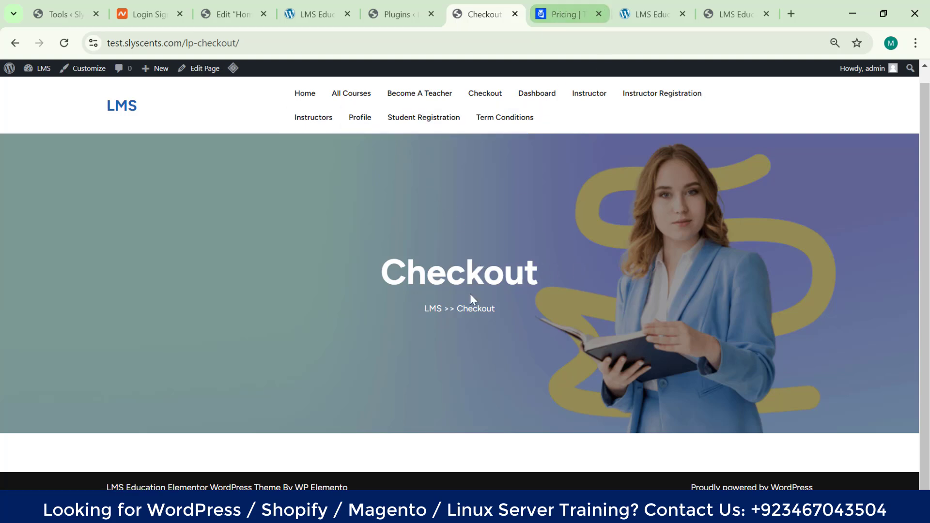
- Look over the site's Checkout page and go to the live Home page
{"action": "scroll", "coordinate": [458, 359], "scroll_direction": "up", "scroll_amount": 1}
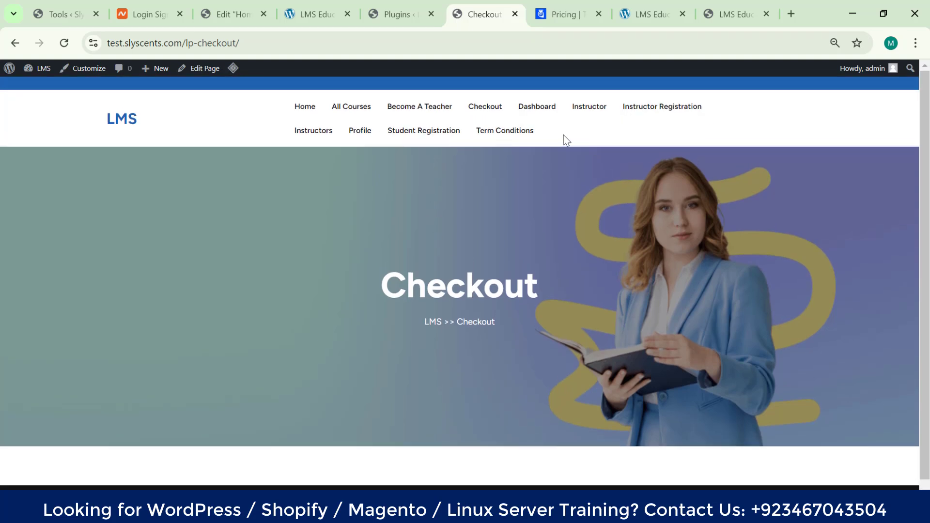
{"action": "scroll", "coordinate": [565, 141], "scroll_direction": "down", "scroll_amount": 1}
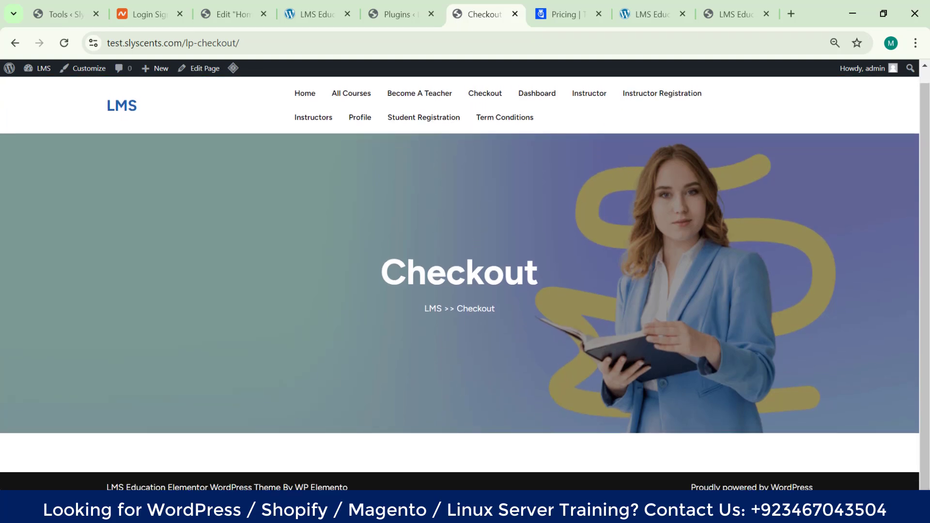
{"action": "left_click", "coordinate": [303, 99]}
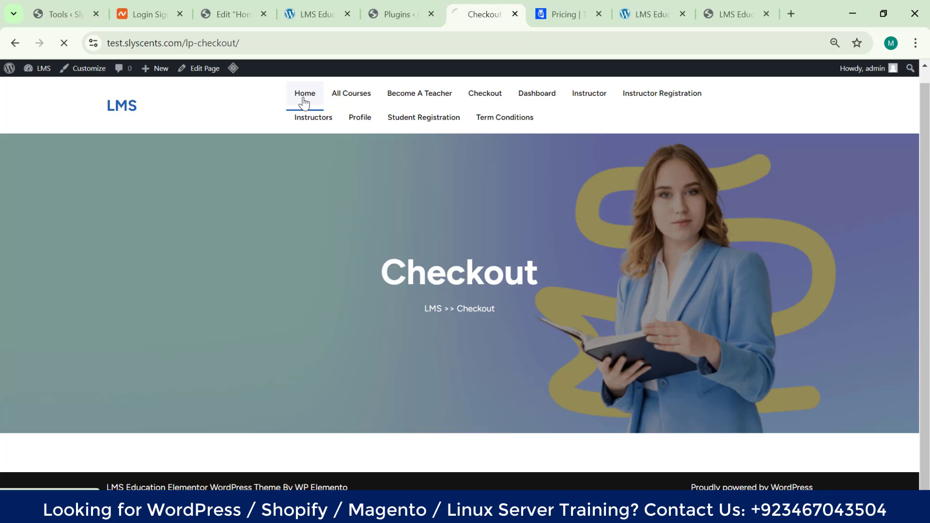
- Review the live Home page from its navigation and hero banner down to the Learn WordPress course card and footer
{"action": "scroll", "coordinate": [411, 301], "scroll_direction": "down", "scroll_amount": 6}
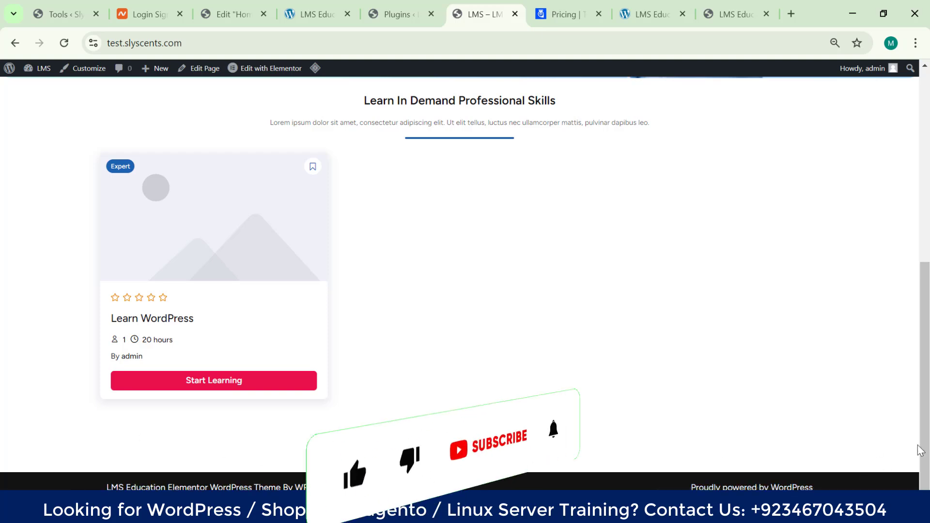
{"action": "scroll", "coordinate": [927, 420], "scroll_direction": "up", "scroll_amount": 7}
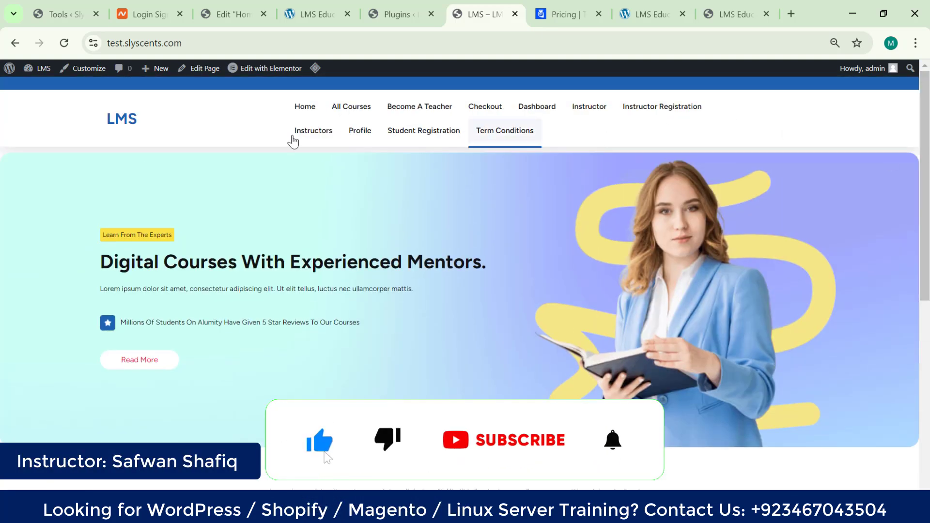
{"action": "scroll", "coordinate": [363, 284], "scroll_direction": "down", "scroll_amount": 7}
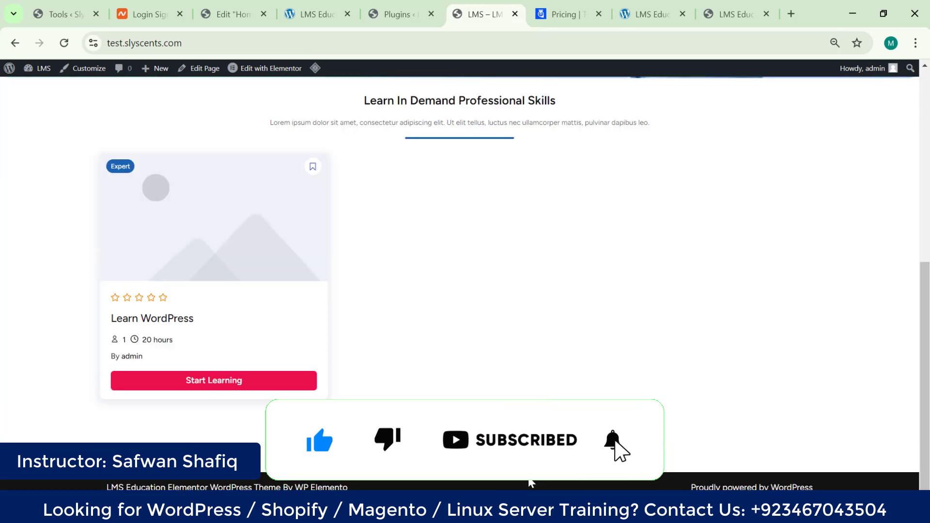
{"action": "scroll", "coordinate": [453, 242], "scroll_direction": "up", "scroll_amount": 7}
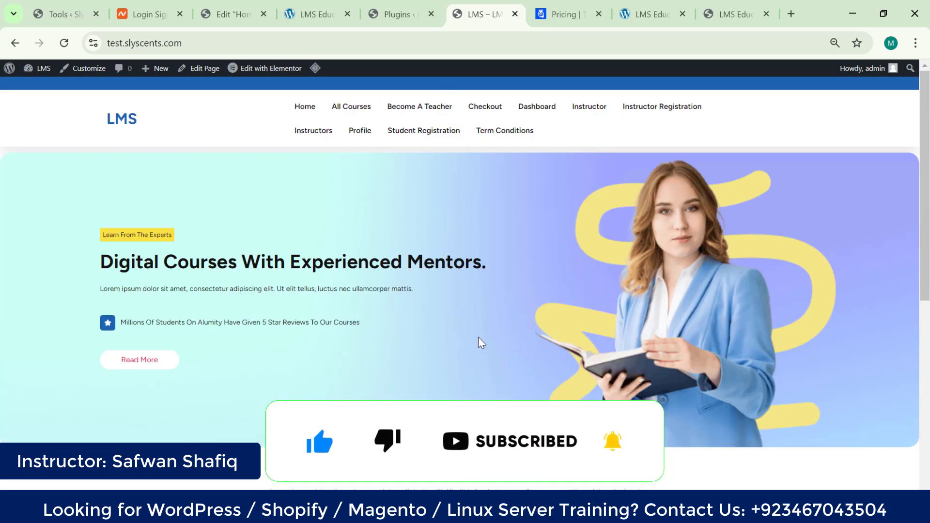
{"action": "scroll", "coordinate": [481, 343], "scroll_direction": "down", "scroll_amount": 7}
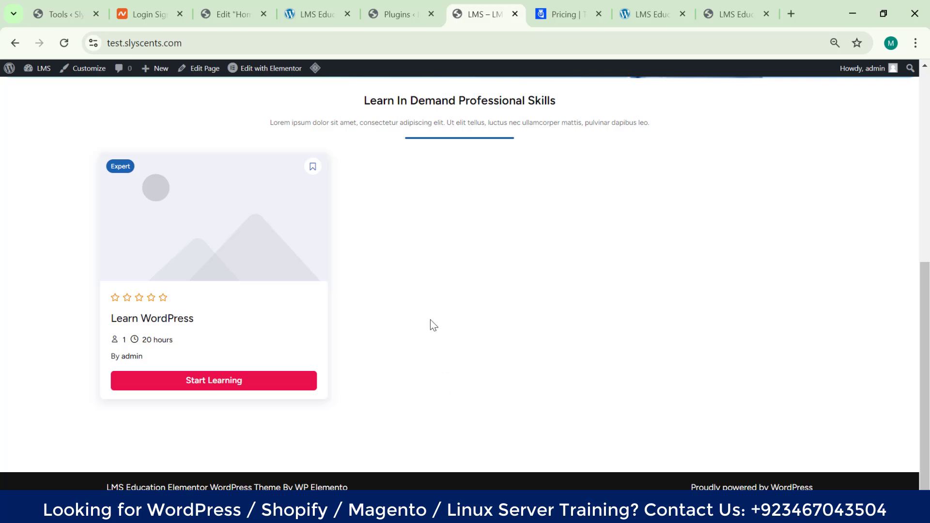
{"action": "scroll", "coordinate": [430, 323], "scroll_direction": "up", "scroll_amount": 7}
{"action": "scroll", "coordinate": [432, 322], "scroll_direction": "down", "scroll_amount": 7}
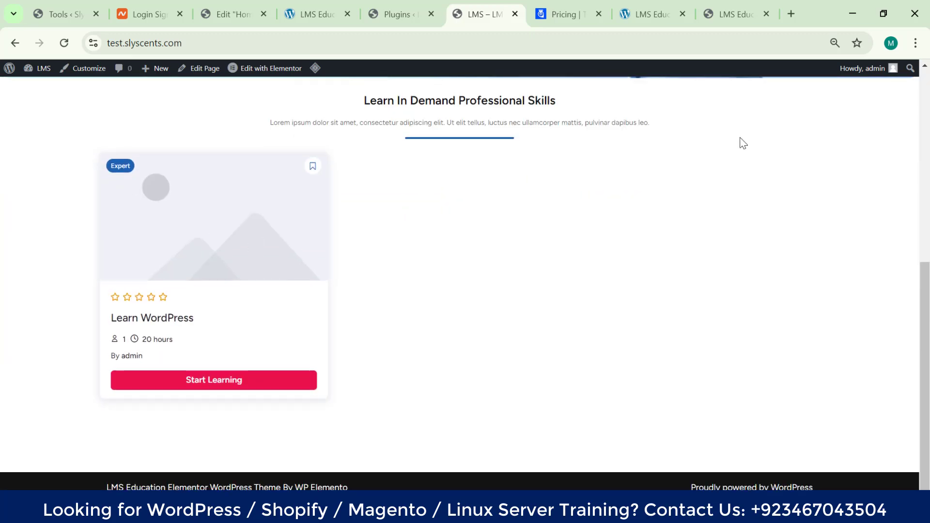
{"action": "scroll", "coordinate": [568, 179], "scroll_direction": "up", "scroll_amount": 5}
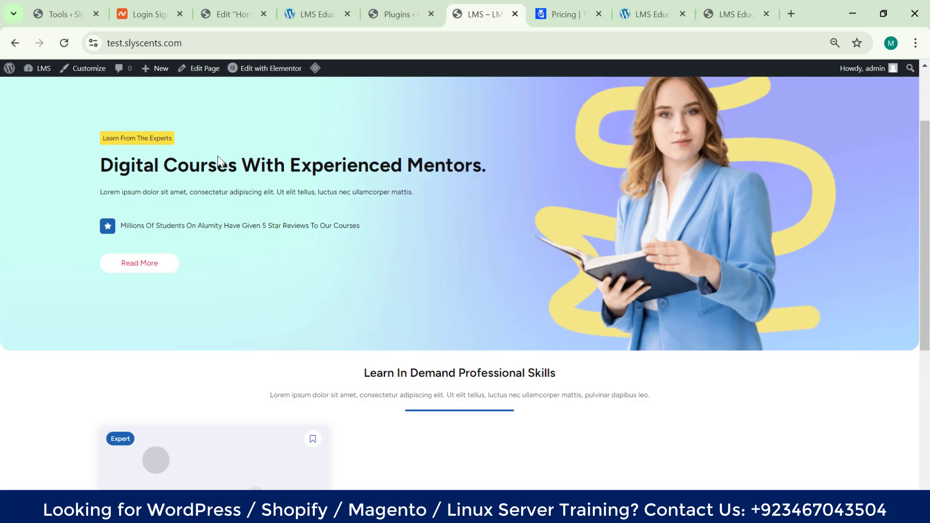
{"action": "left_click_drag", "start_coordinate": [94, 164], "coordinate": [504, 153]}
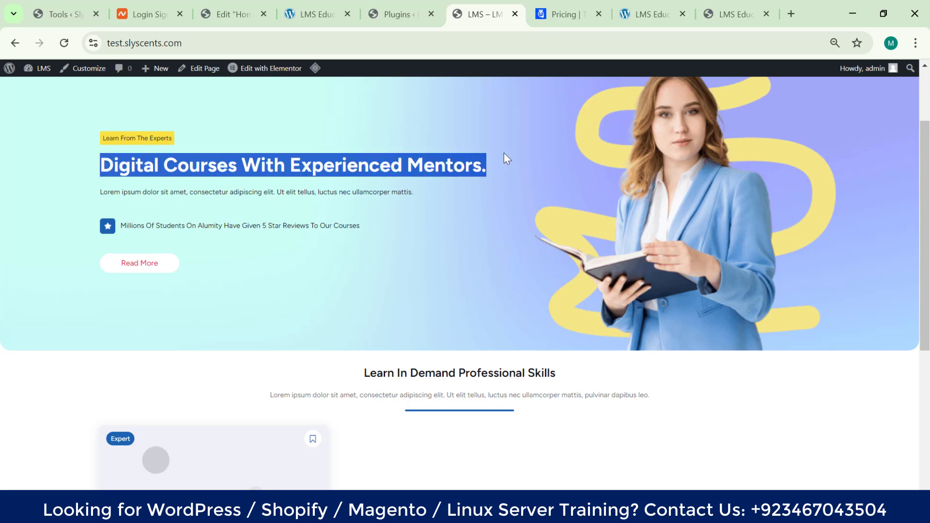
{"action": "left_click", "coordinate": [504, 153]}
{"action": "scroll", "coordinate": [504, 176], "scroll_direction": "down", "scroll_amount": 5}
{"action": "scroll", "coordinate": [504, 192], "scroll_direction": "up", "scroll_amount": 7}
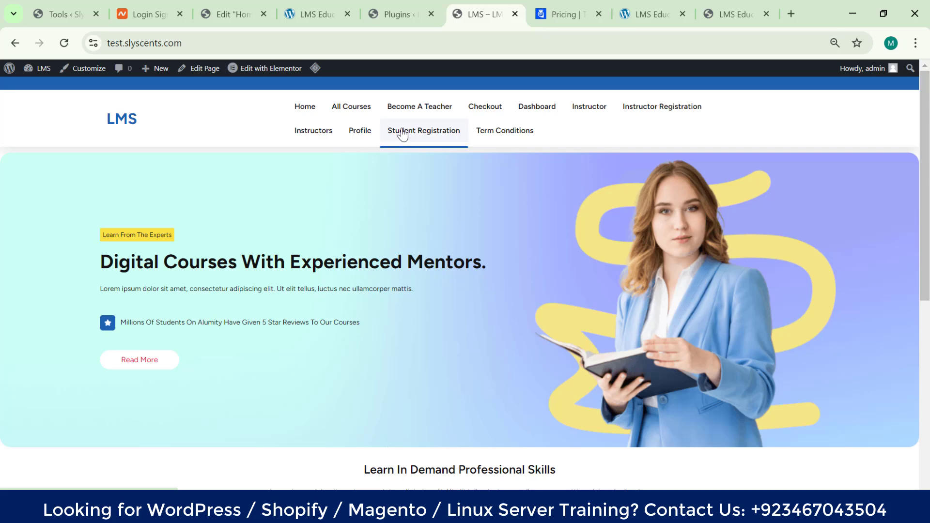
- Look over the installed plugins in the WordPress admin and open the Tutor LMS courses list
{"action": "left_click", "coordinate": [398, 14]}
{"action": "scroll", "coordinate": [281, 281], "scroll_direction": "down", "scroll_amount": 4}
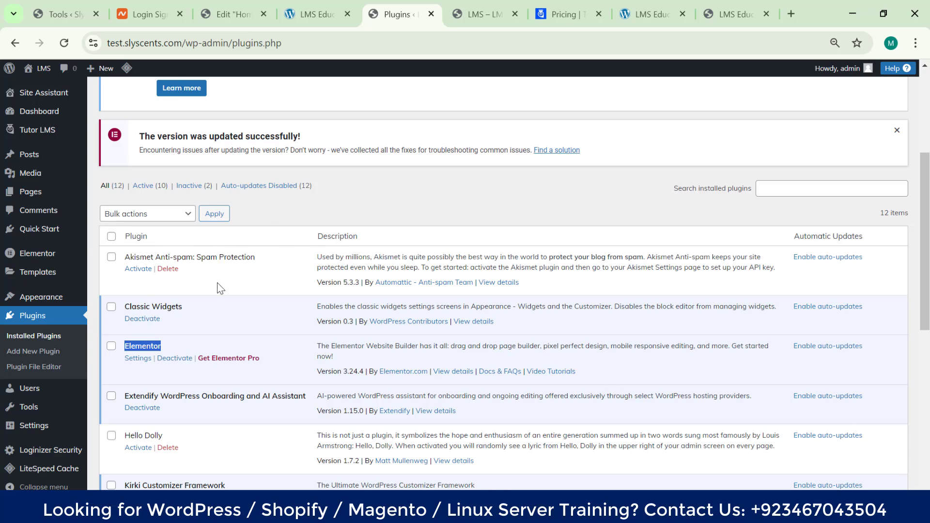
{"action": "scroll", "coordinate": [29, 176], "scroll_direction": "up", "scroll_amount": 4}
{"action": "mouse_move", "coordinate": [36, 133]}
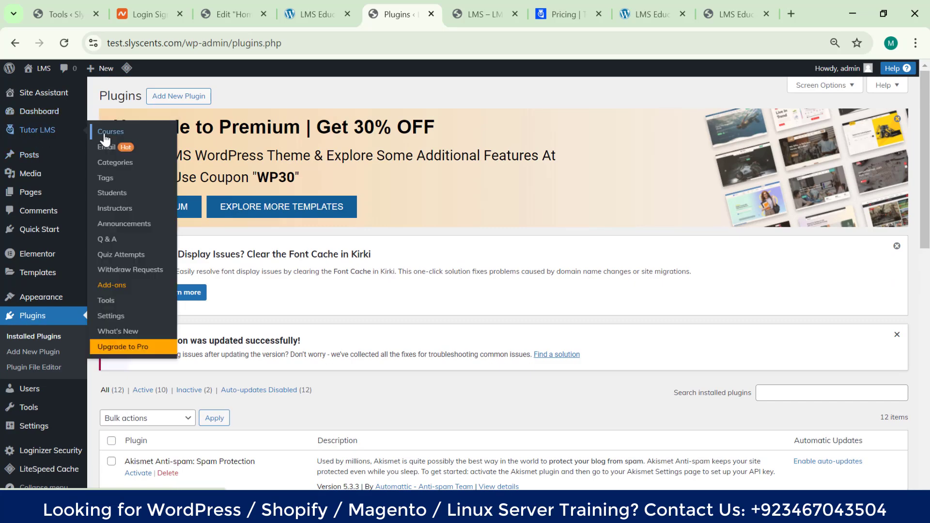
{"action": "left_click", "coordinate": [105, 135]}
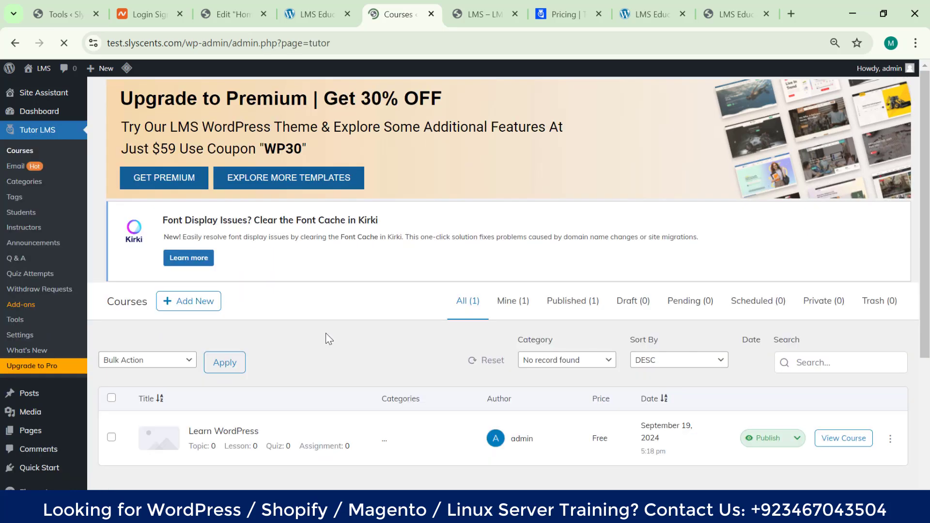
{"action": "scroll", "coordinate": [326, 359], "scroll_direction": "down", "scroll_amount": 3}
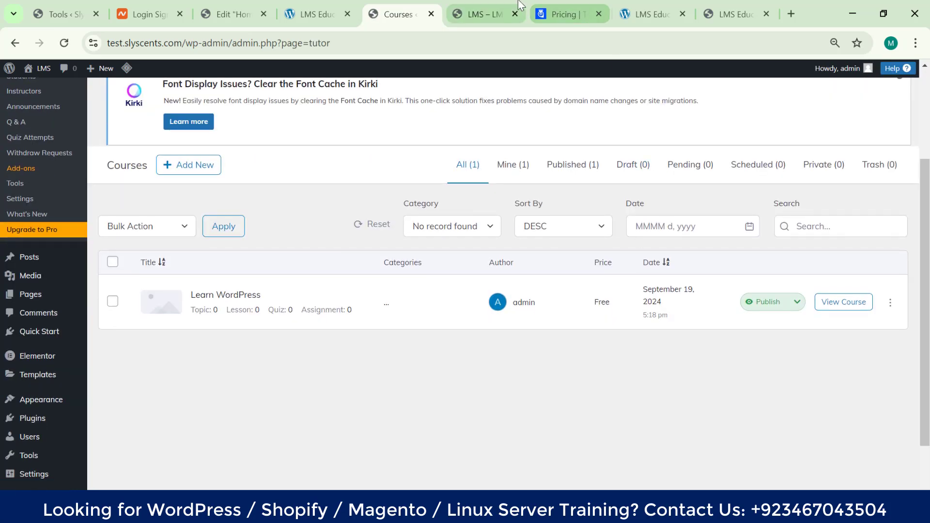
- Return to the live Home page and recheck its hero banner and the Learn In Demand Professional Skills section
{"action": "left_click", "coordinate": [483, 5]}
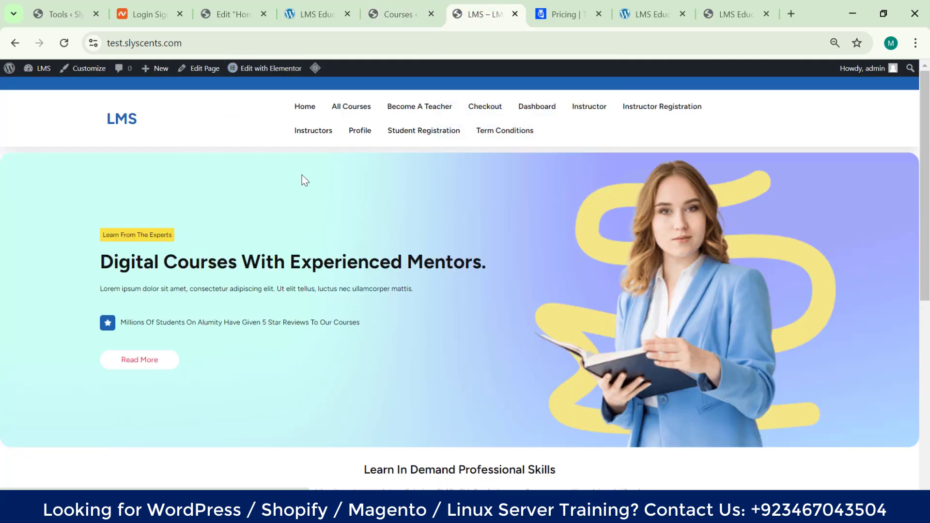
{"action": "scroll", "coordinate": [299, 303], "scroll_direction": "down", "scroll_amount": 6}
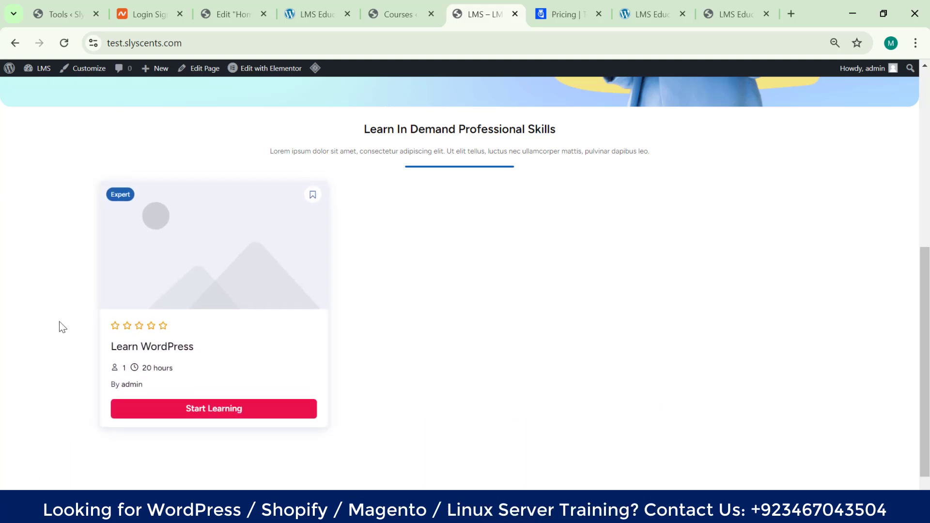
{"action": "scroll", "coordinate": [347, 275], "scroll_direction": "down", "scroll_amount": 1}
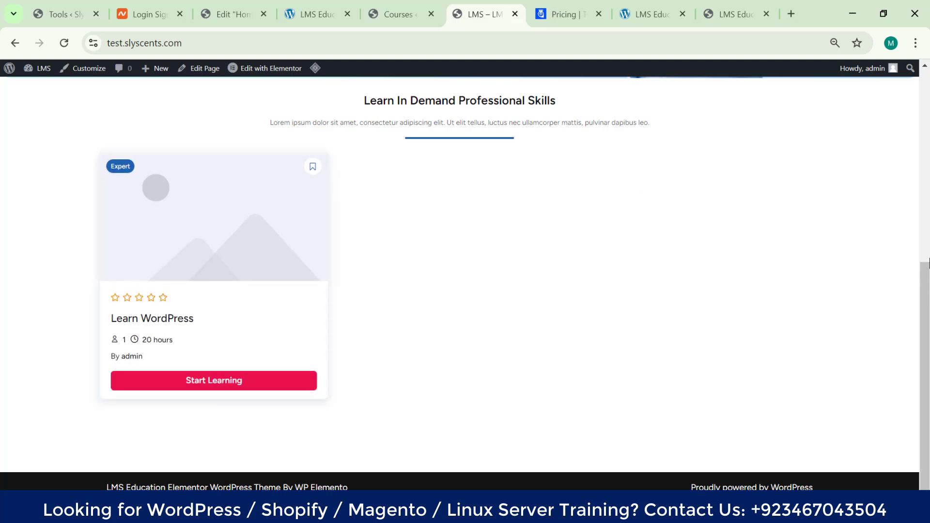
{"action": "scroll", "coordinate": [925, 288], "scroll_direction": "up", "scroll_amount": 8}
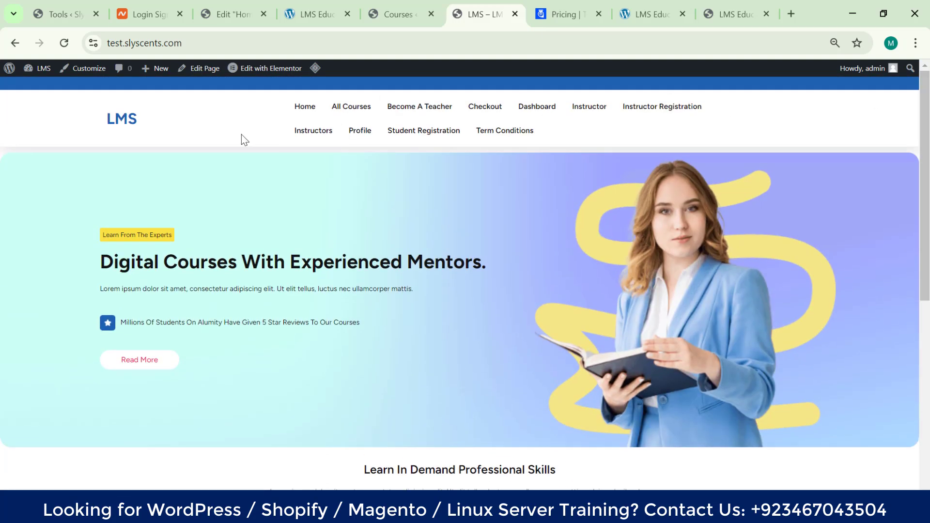